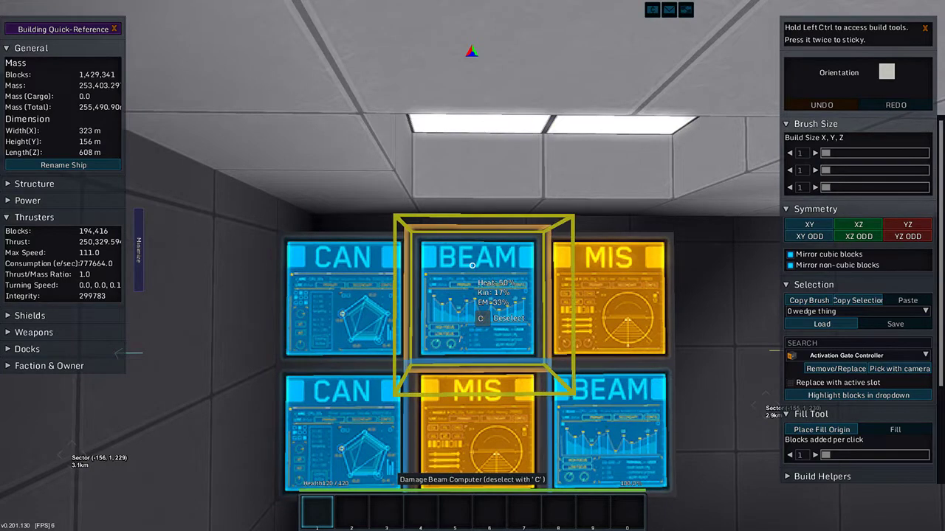
- Put missile computer, missile tube, damage beam computer and damage beam module blocks in hotbar slots 1–4
key(i)
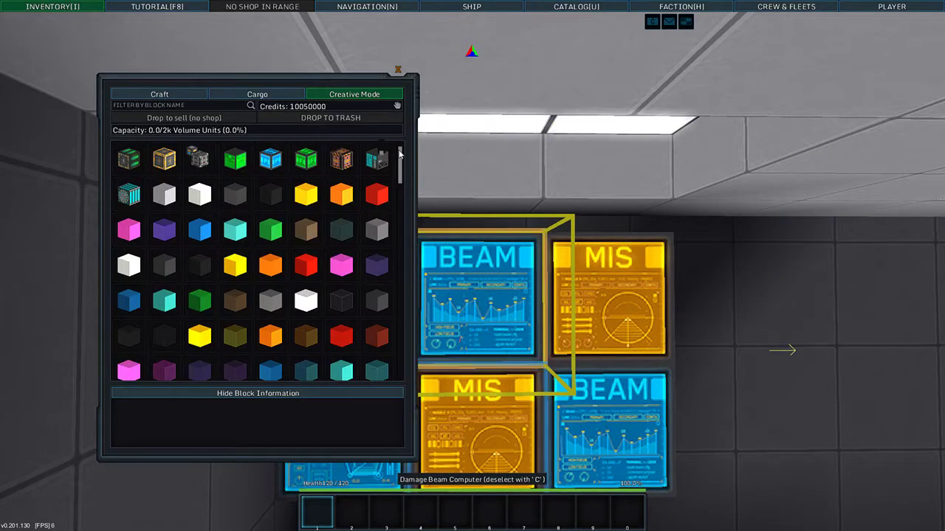
drag(402, 164, 400, 218)
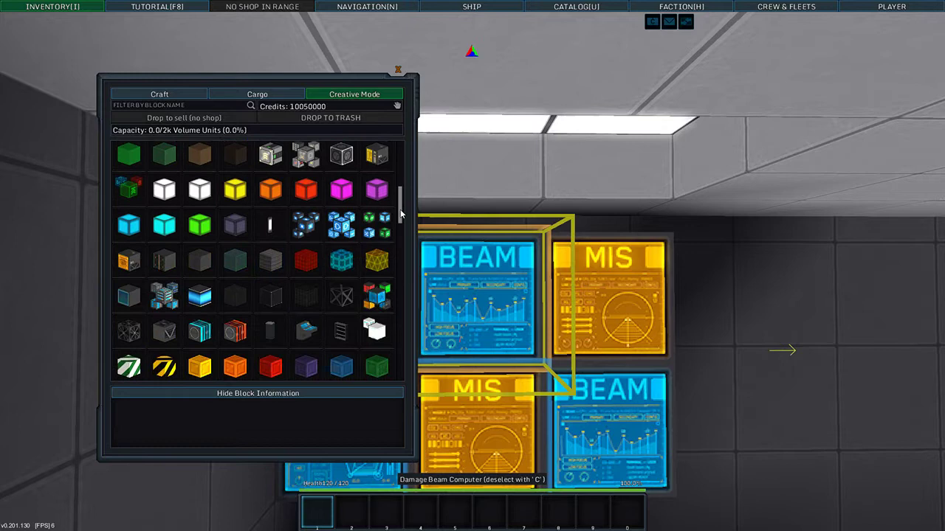
drag(401, 227, 397, 274)
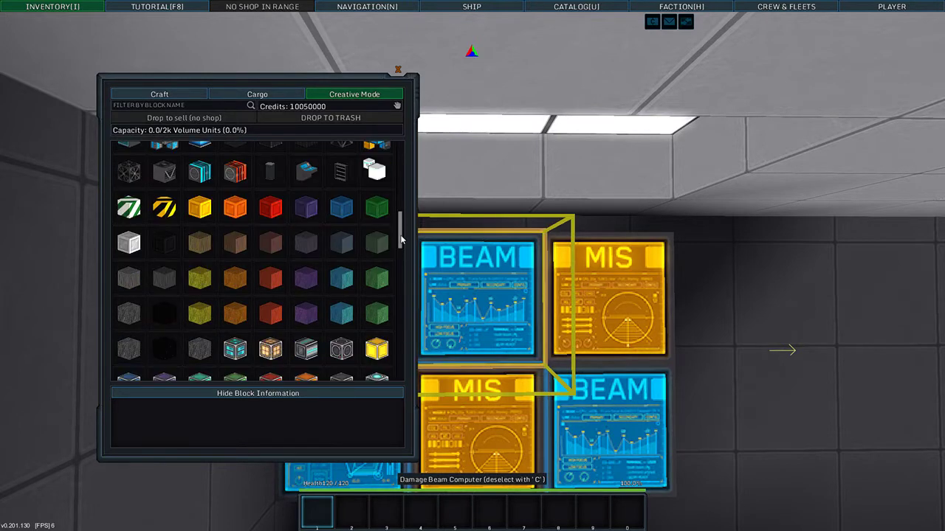
scroll(397, 274, down, 1)
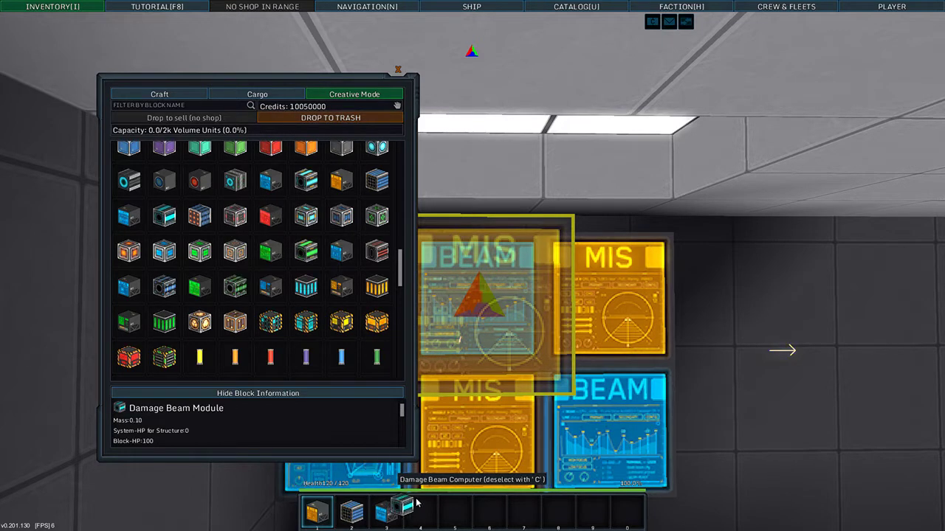
key(i)
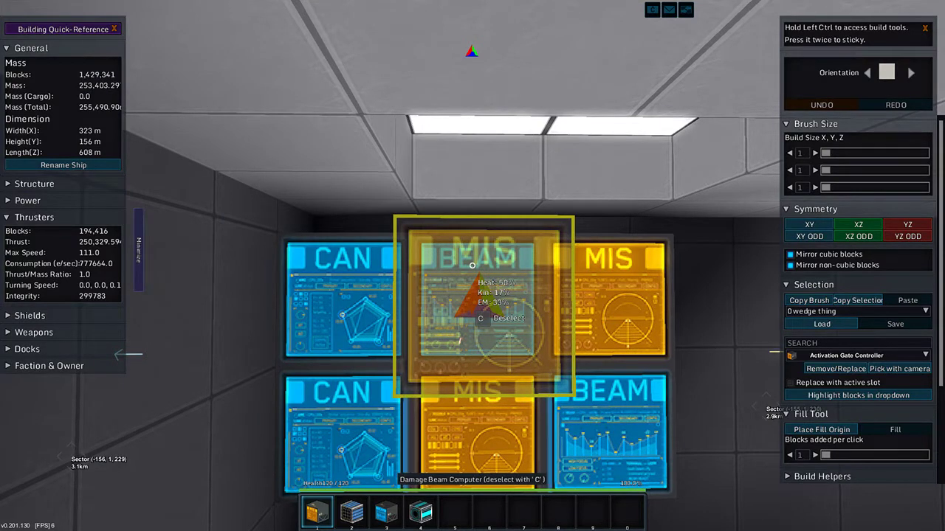
- Select the cyan damage beam module in hotbar slot 4
key(4)
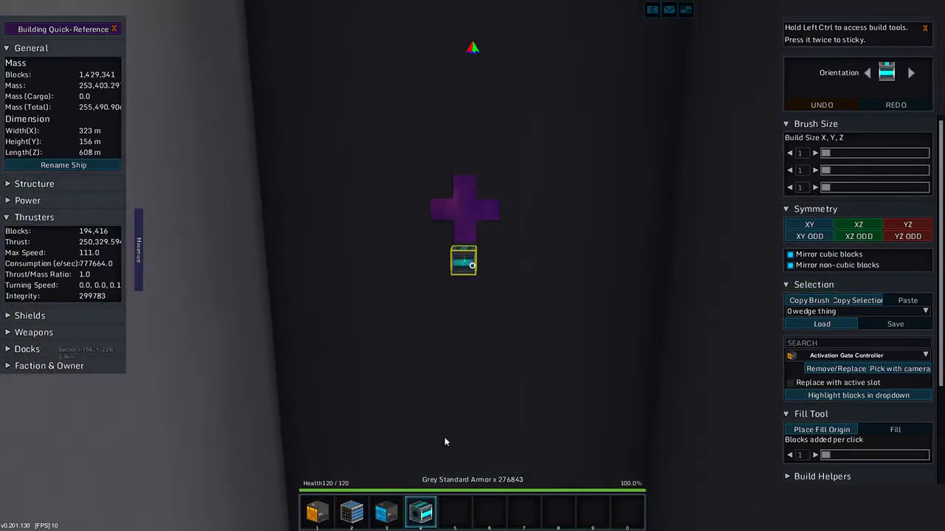
scroll(810, 167, up, 1)
scroll(810, 167, up, 1)
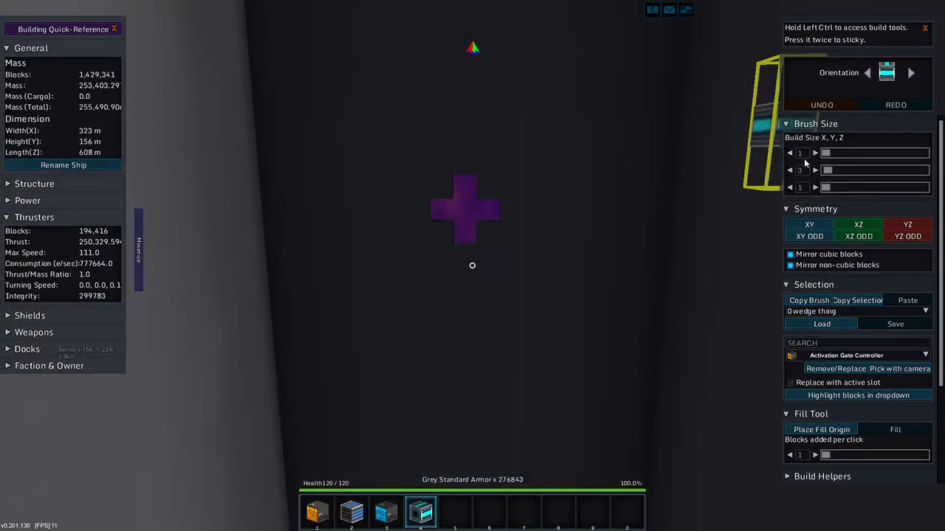
scroll(801, 152, up, 1)
scroll(802, 153, up, 1)
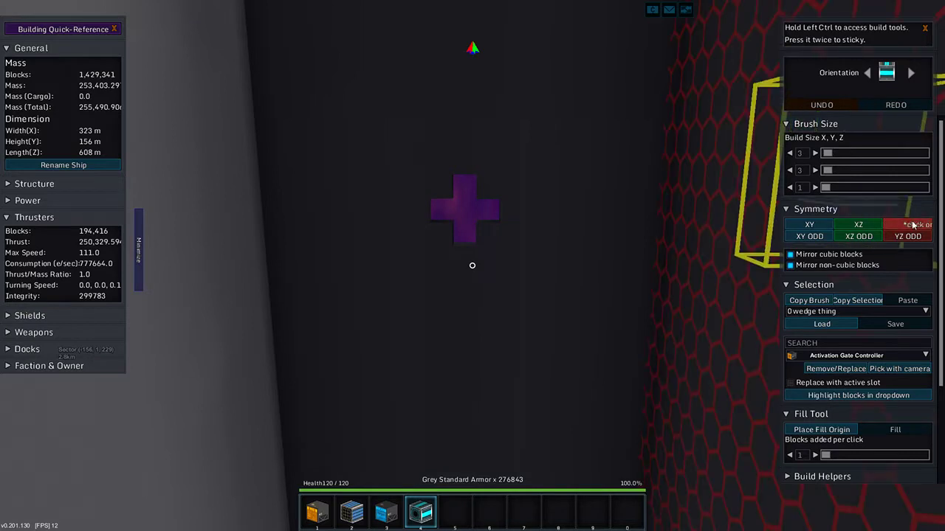
- Place a YZ-mirrored 3×3×100 bar of damage beam modules inside the ship
click(474, 163)
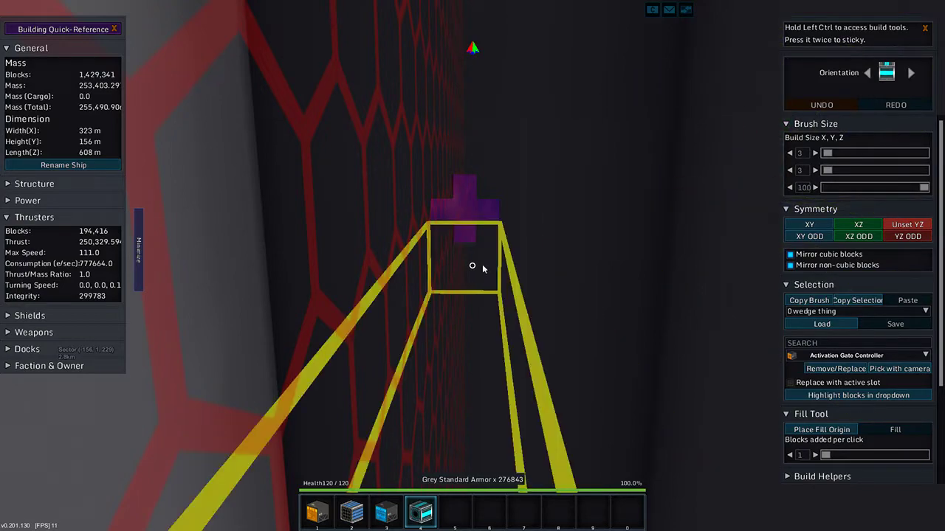
click(473, 265)
key(w)
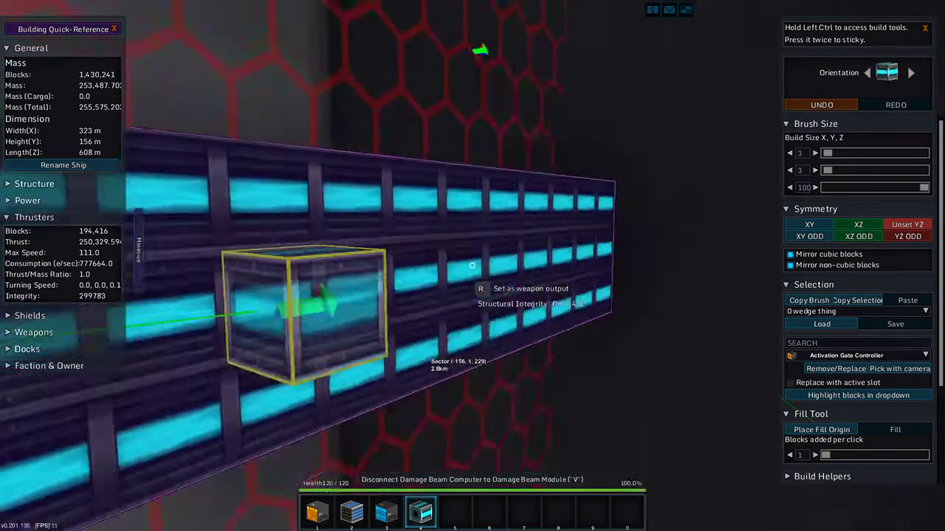
key(w)
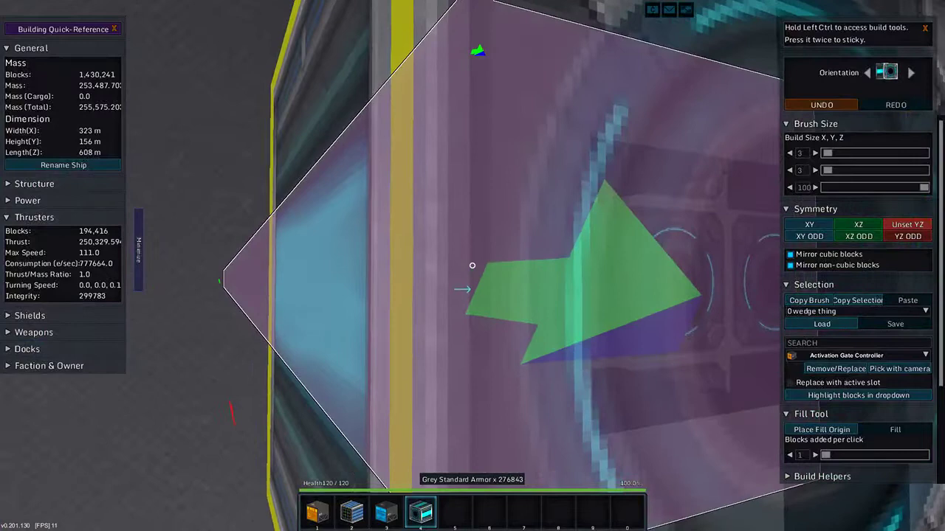
- Fly around the interior to view the new beam array from several angles
key(a)
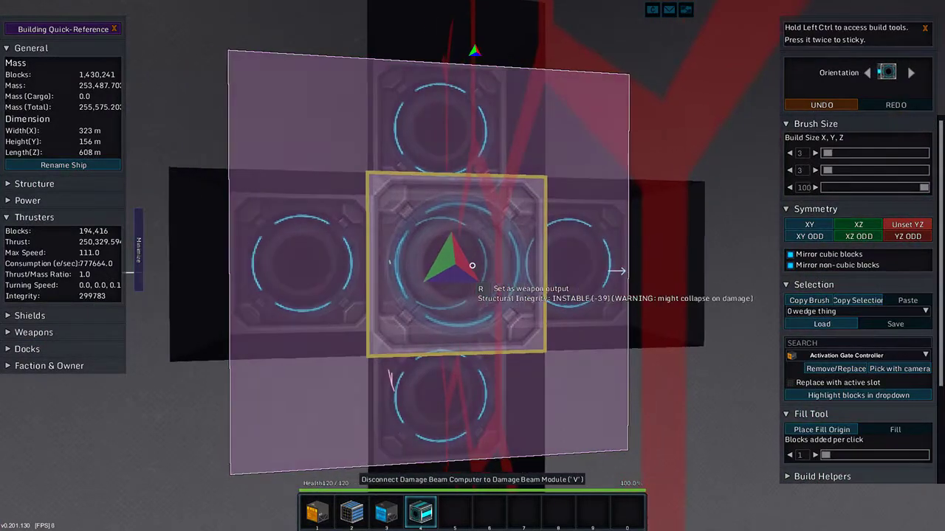
key(w)
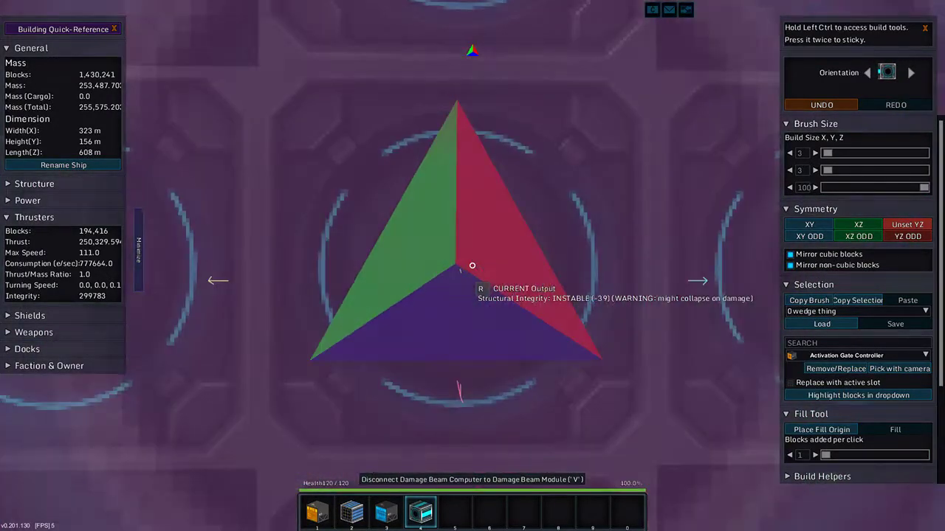
key(w)
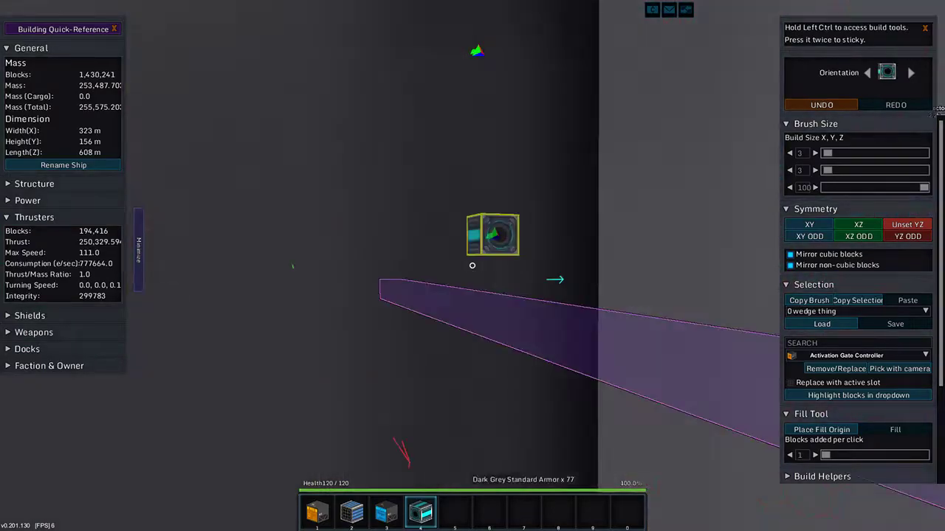
key(d)
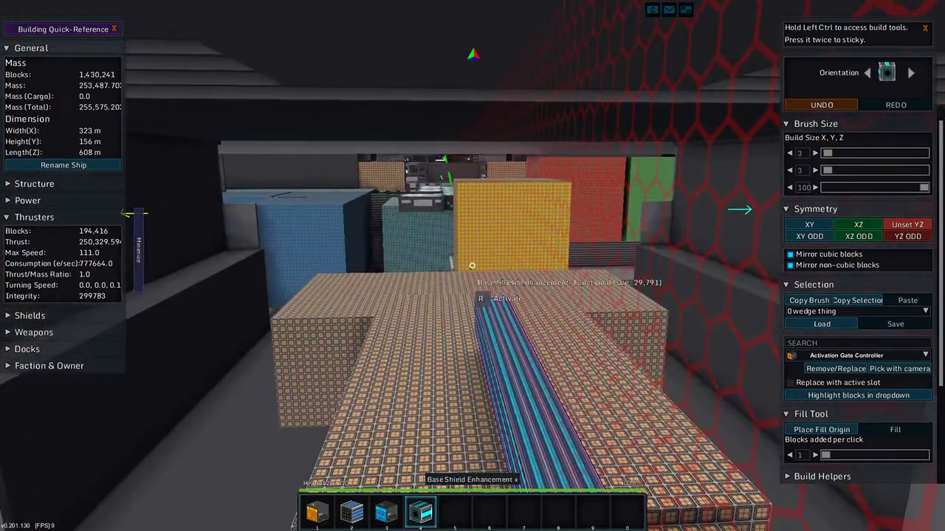
key(w)
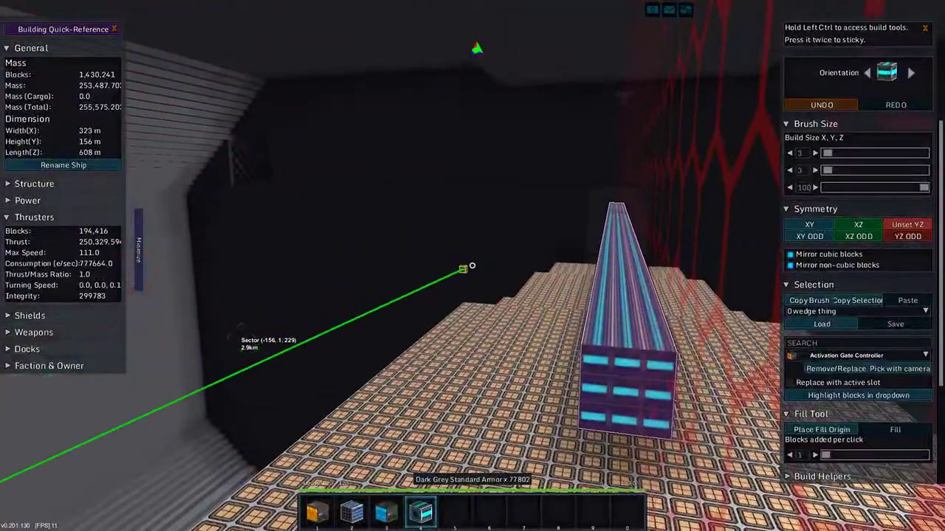
key(c)
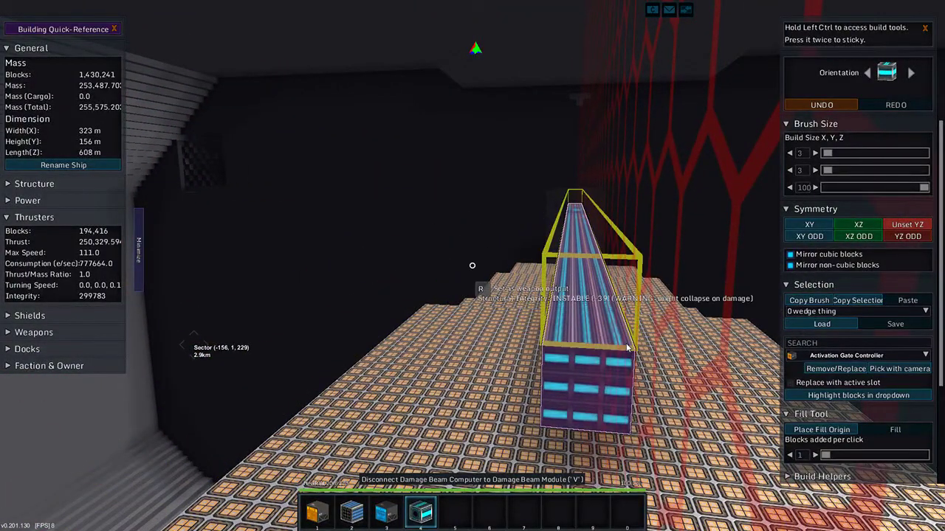
key(a)
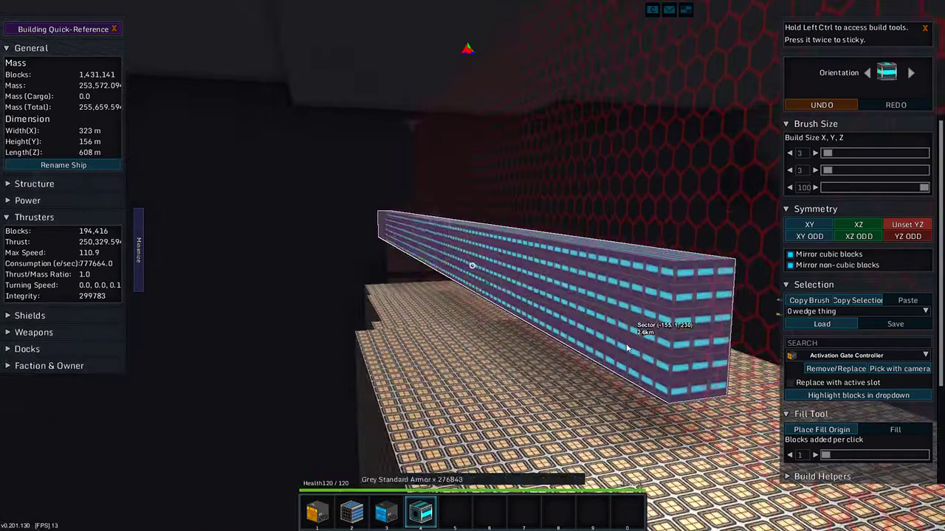
- Place a beam module bar below the first and check the beam computer's weapons overview
click(668, 395)
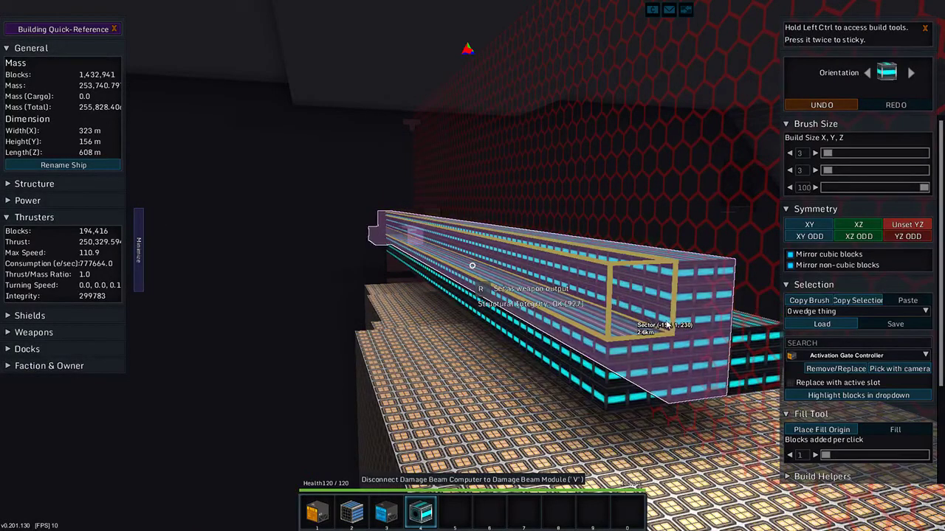
key(c)
key(f)
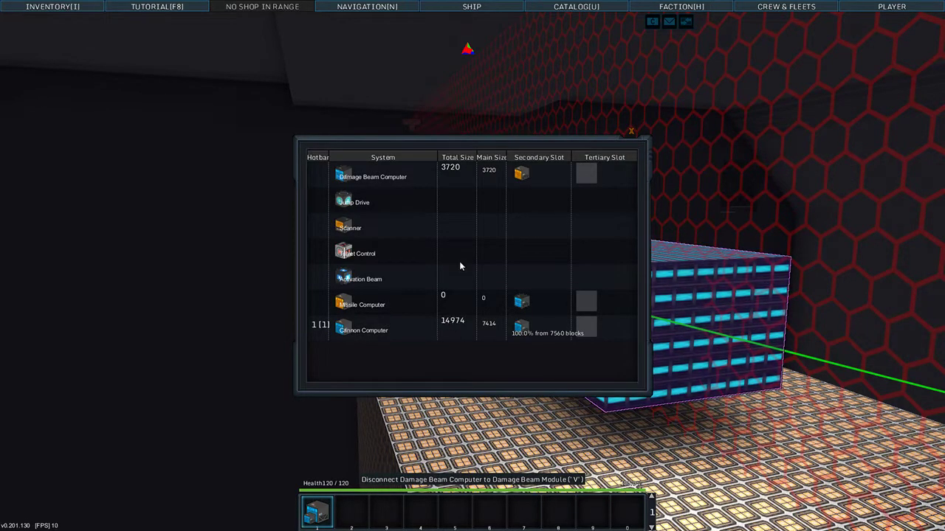
key(f)
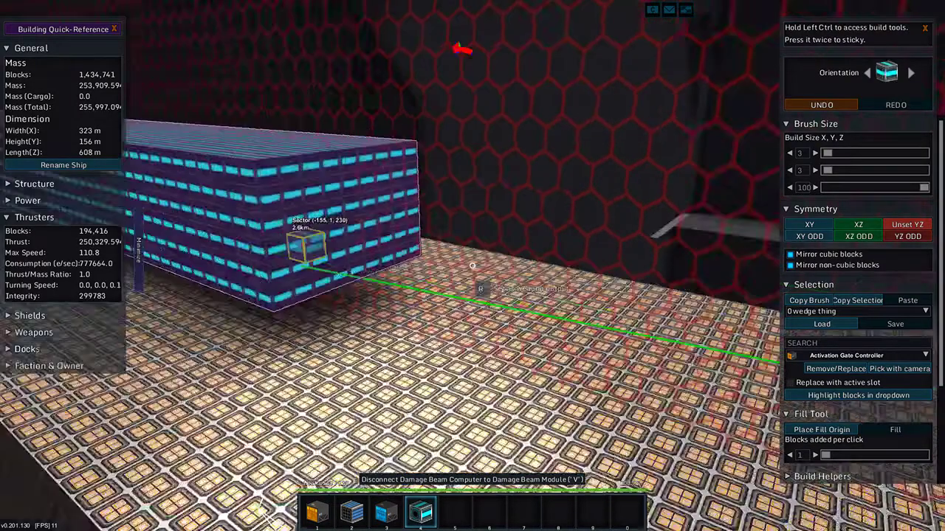
- Fly back to the beam bar and add another 3×3 bar of modules to the array
key(w)
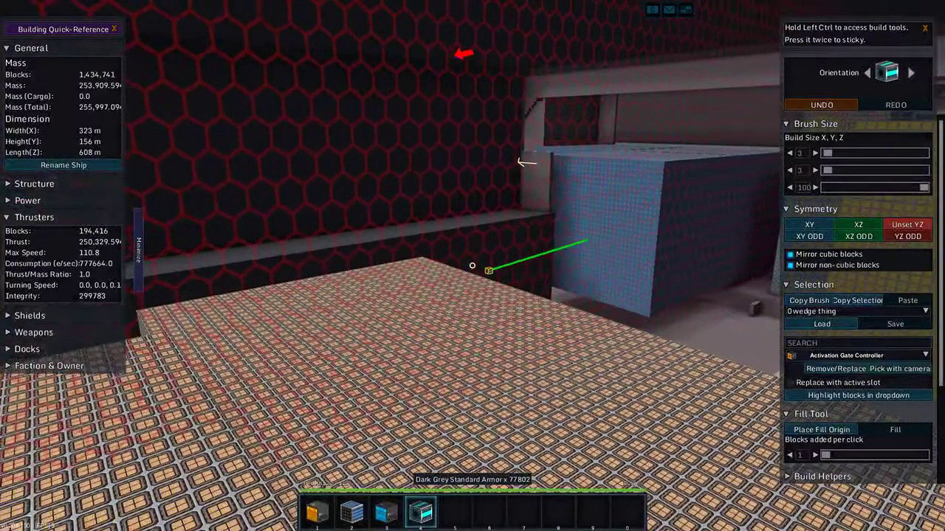
key(w)
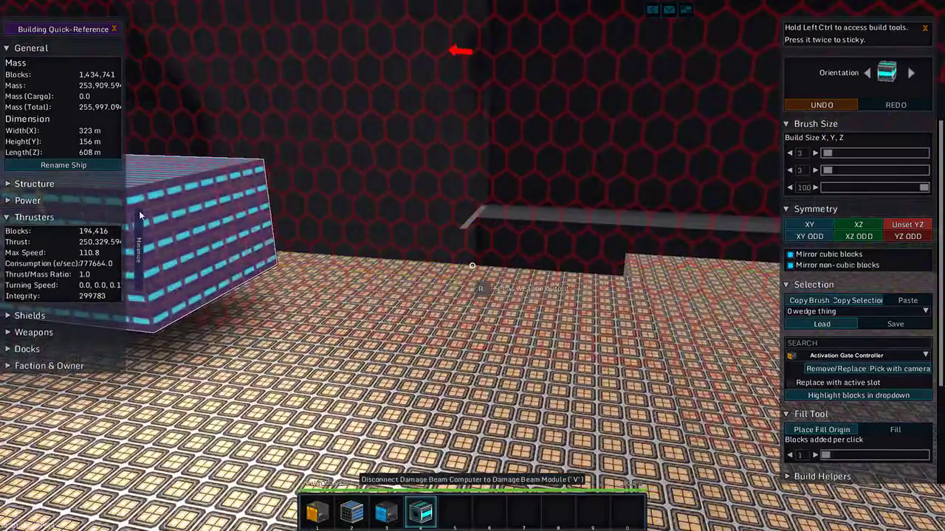
click(224, 222)
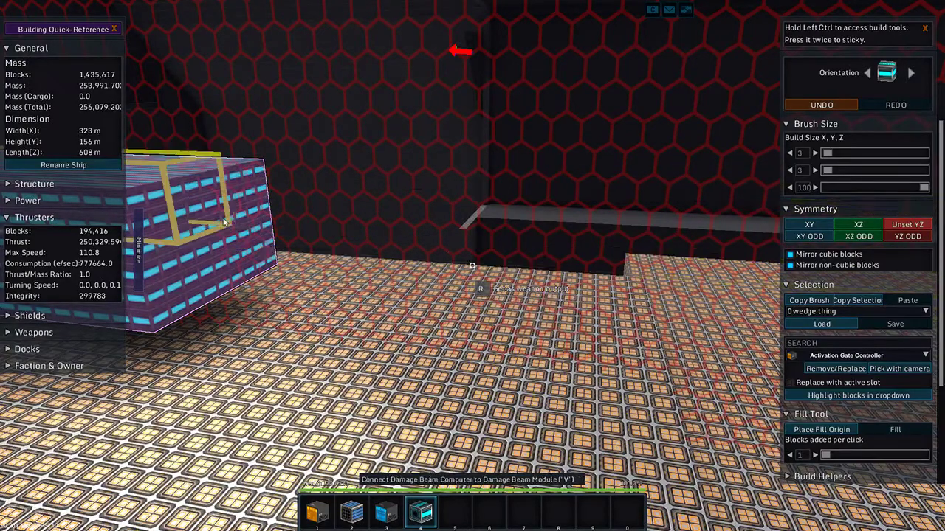
key(w)
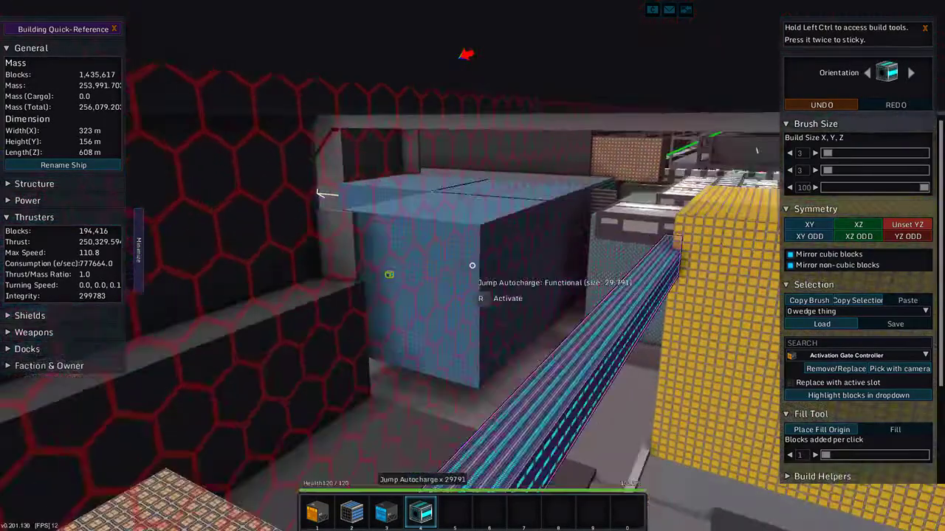
key(w)
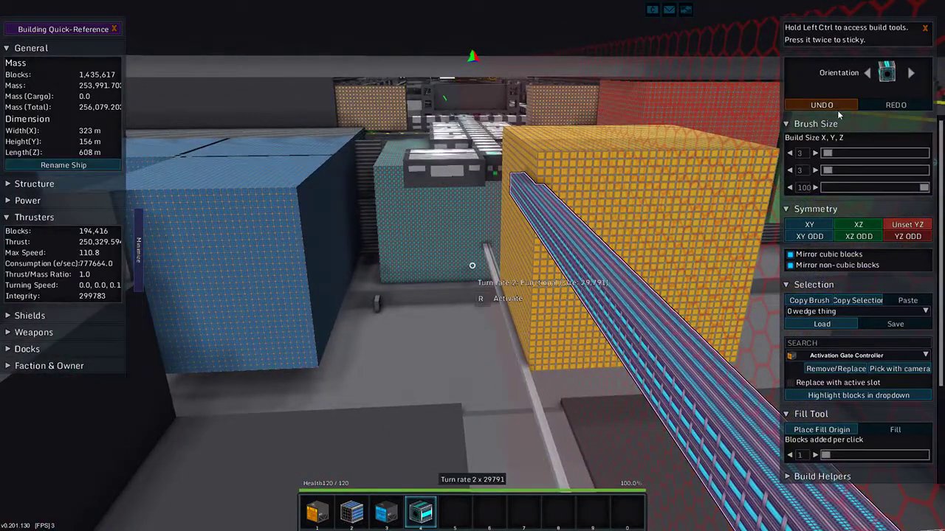
- Undo the last beam bar and shorten the brush depth to about 57 blocks
click(837, 108)
drag(895, 192, 870, 187)
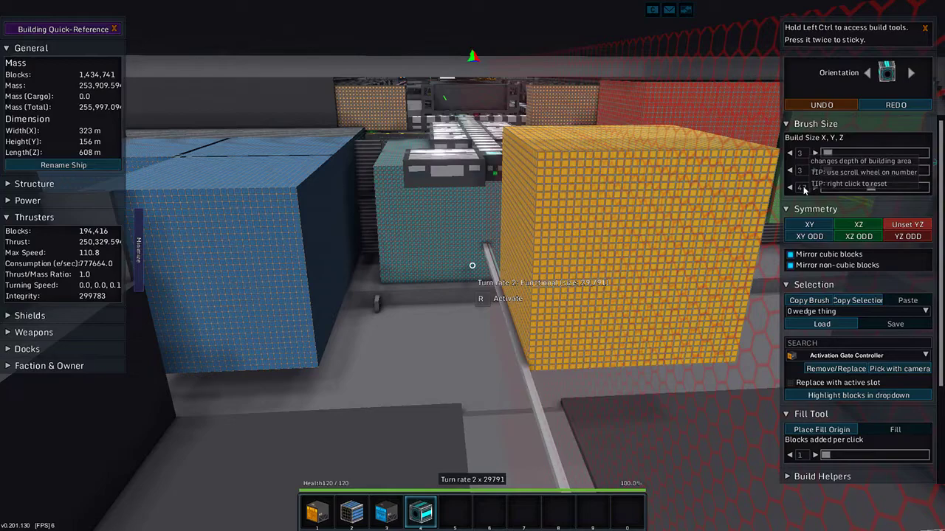
key(w)
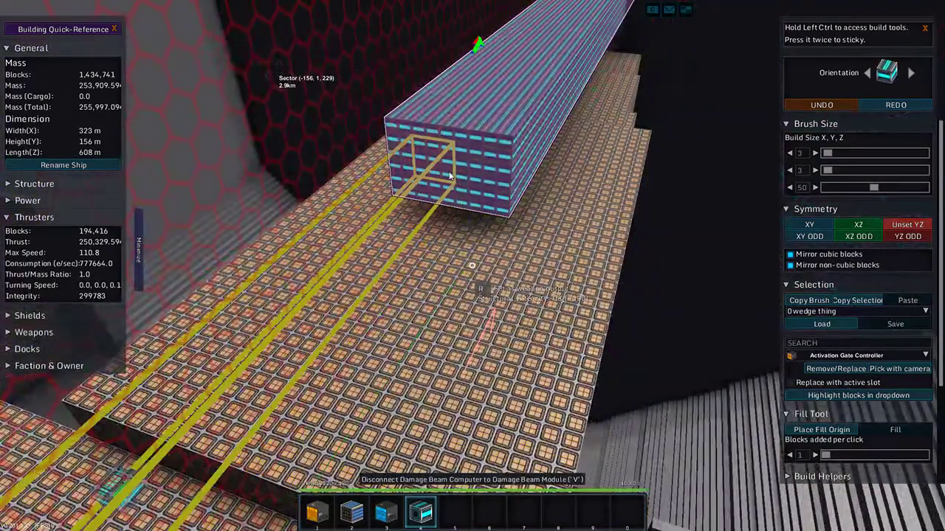
- Extend the damage beam module wall with five more runs, reaching 1,437,441 blocks
click(459, 205)
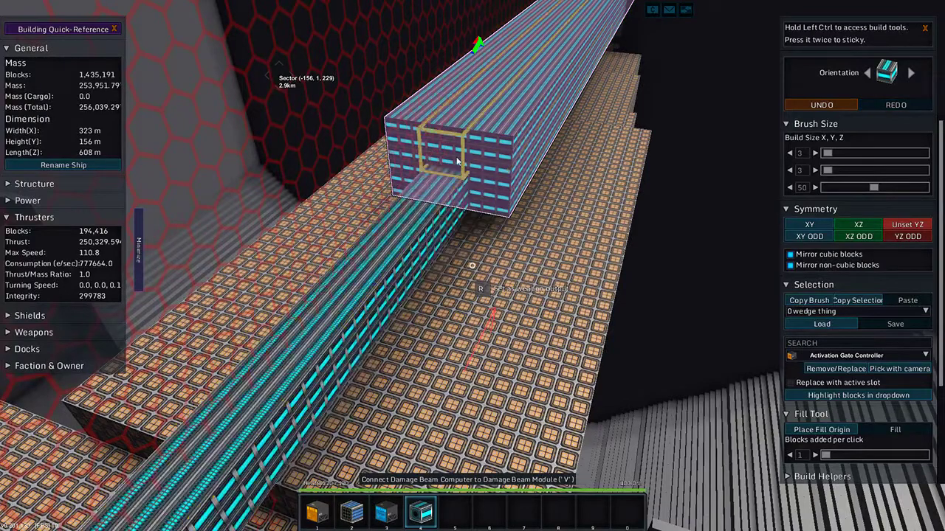
click(487, 185)
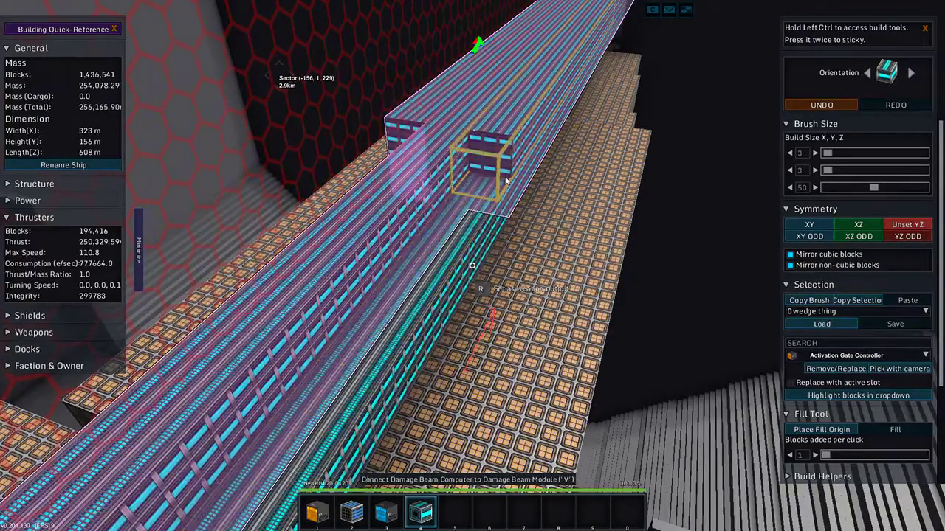
click(500, 170)
click(538, 177)
click(478, 264)
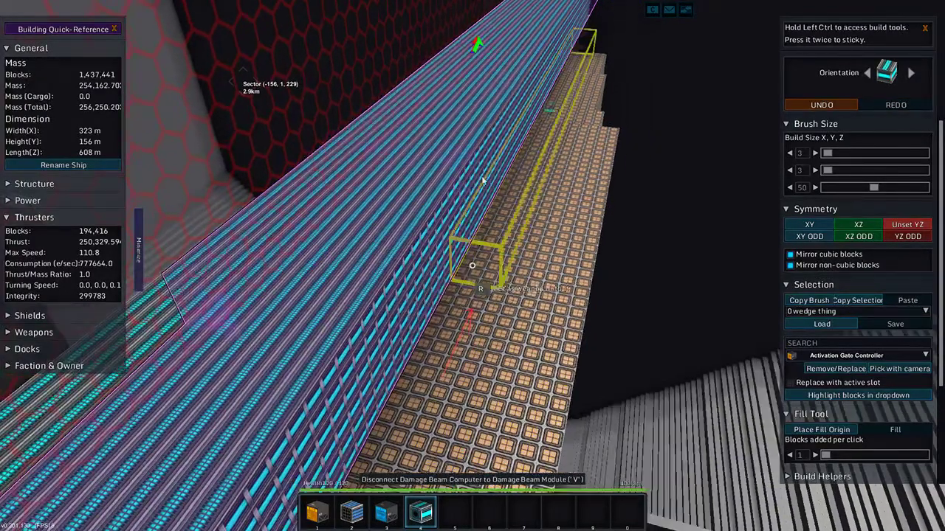
key(ctrl)
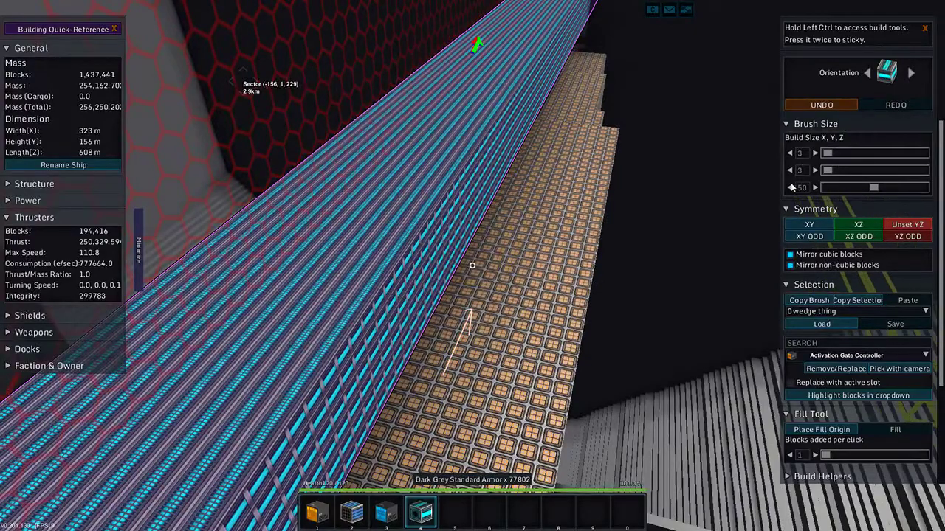
key(w)
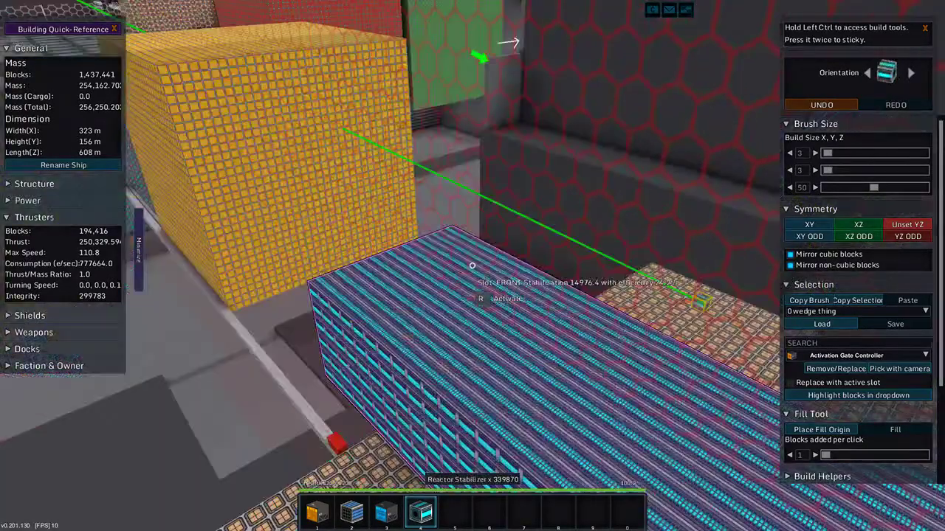
key(w)
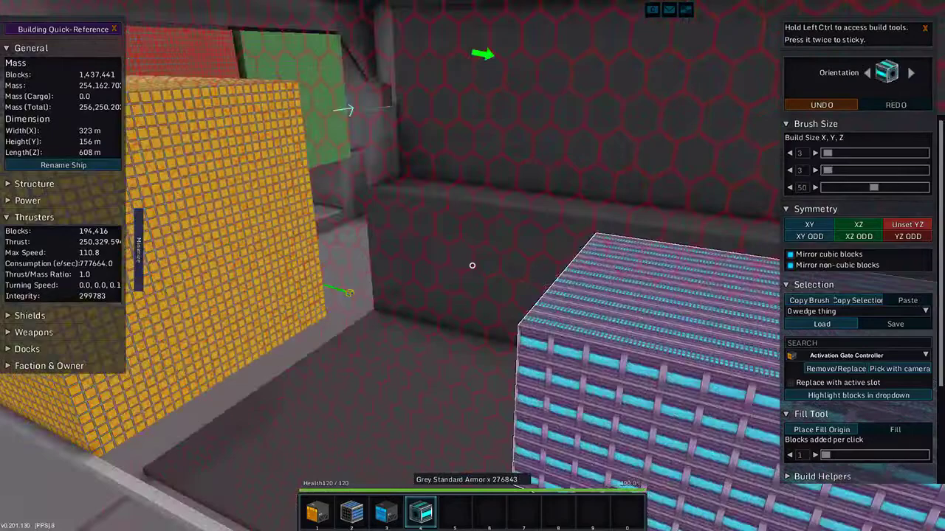
key(space)
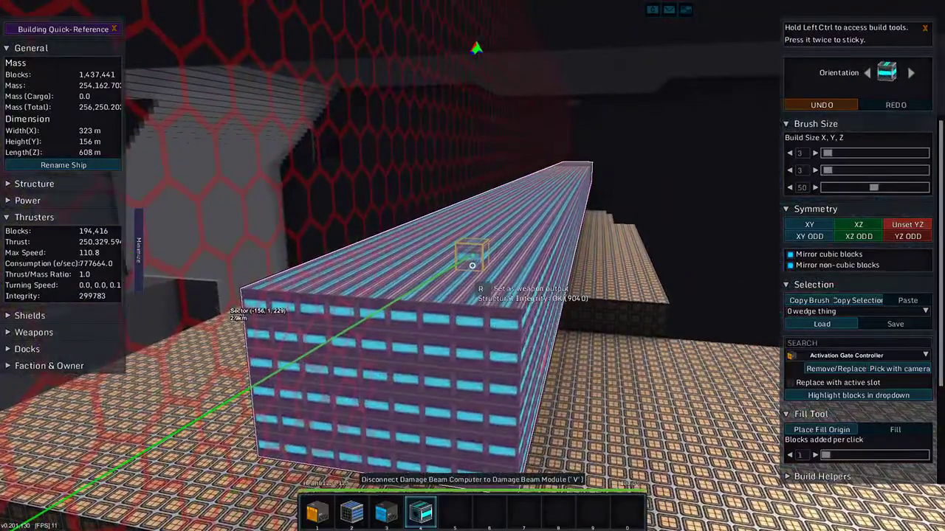
- Check the systems table, then fly along the beam to its far end
key(k)
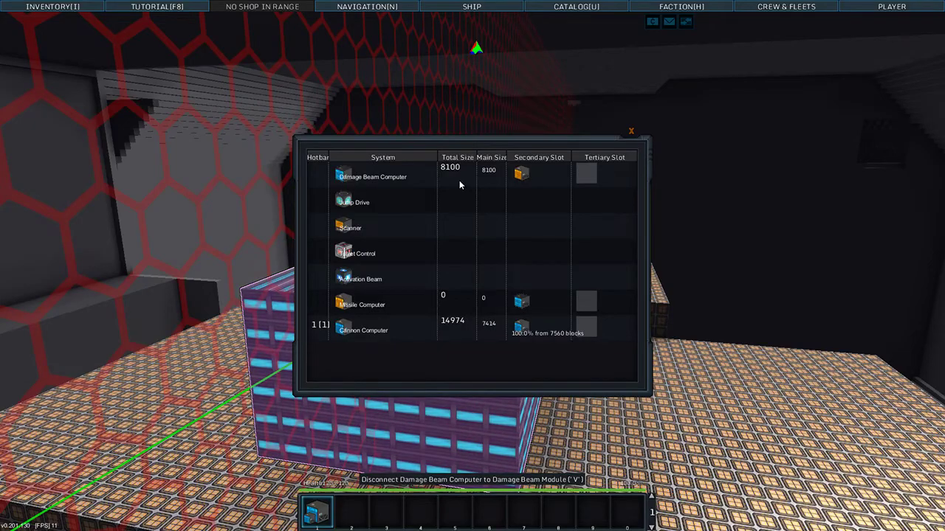
key(k)
key(w)
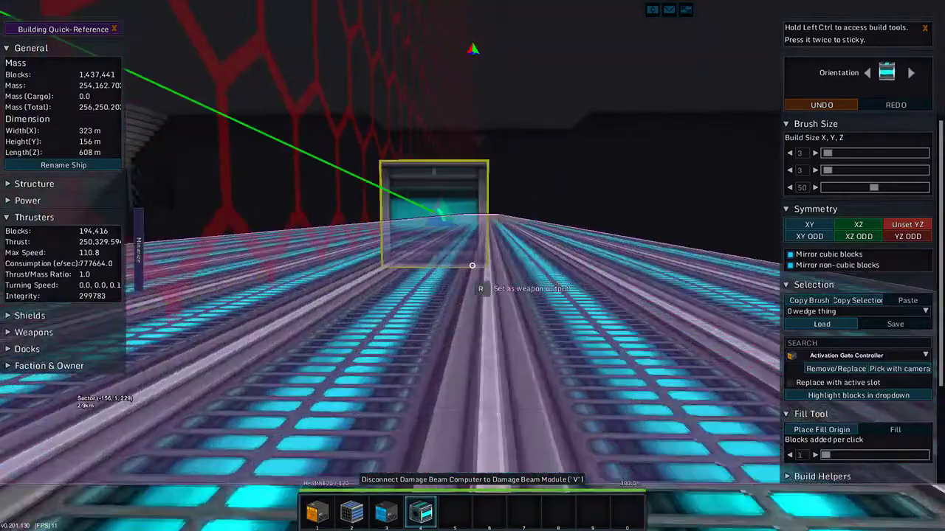
key(space)
key(w)
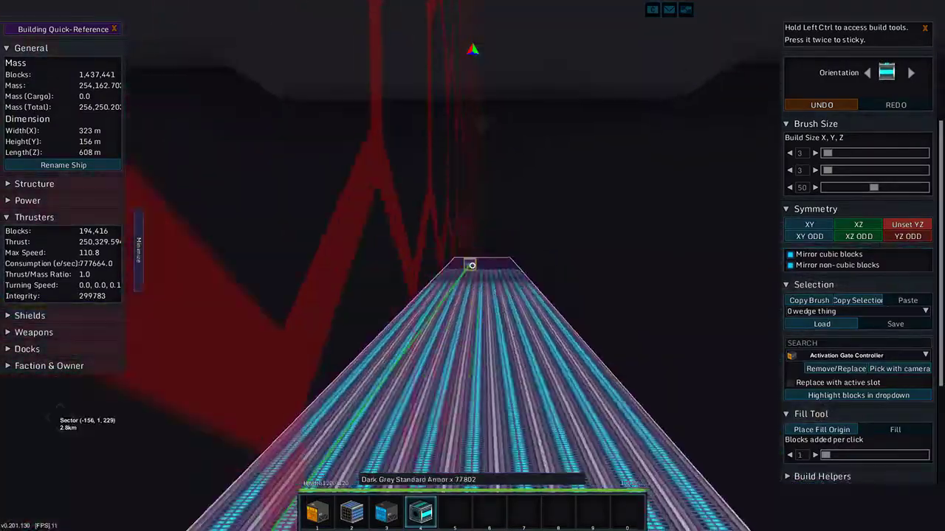
key(w)
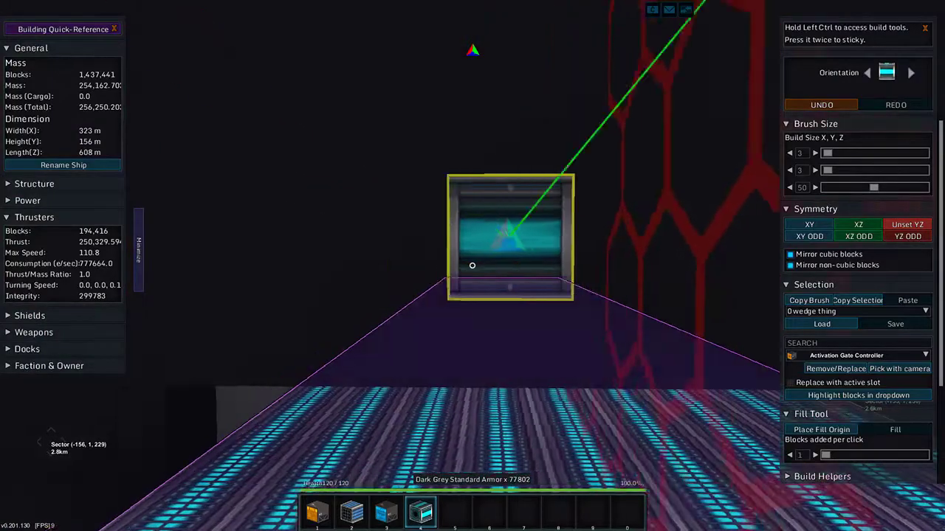
key(d)
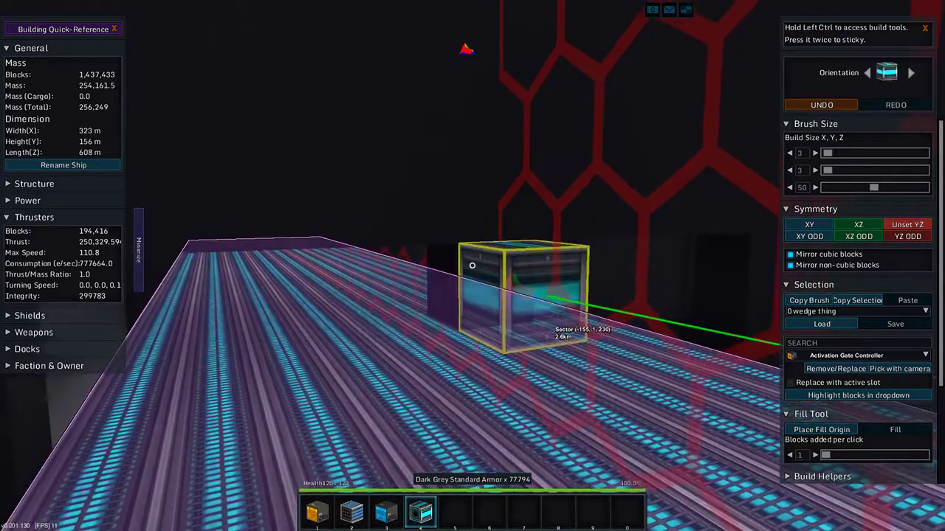
- Remove several groups of blocks at the beam's far end
click(473, 265)
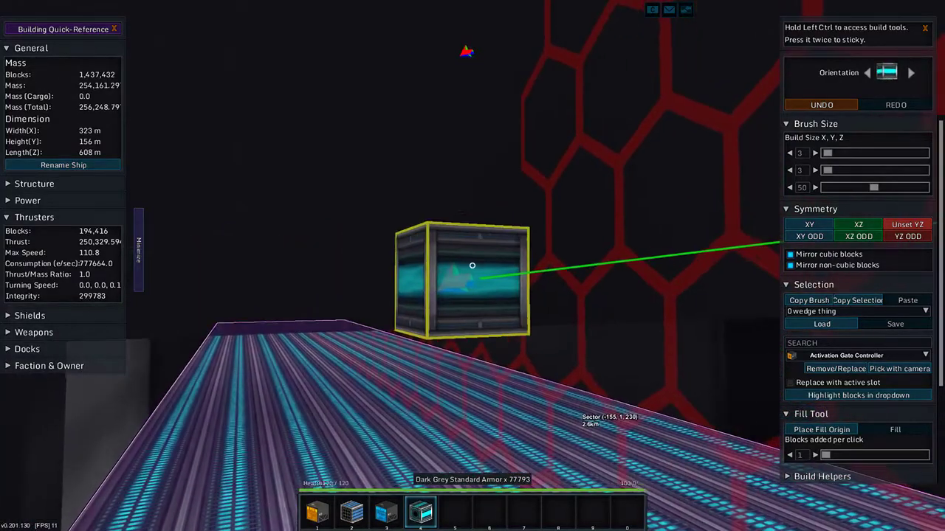
click(473, 265)
key(a)
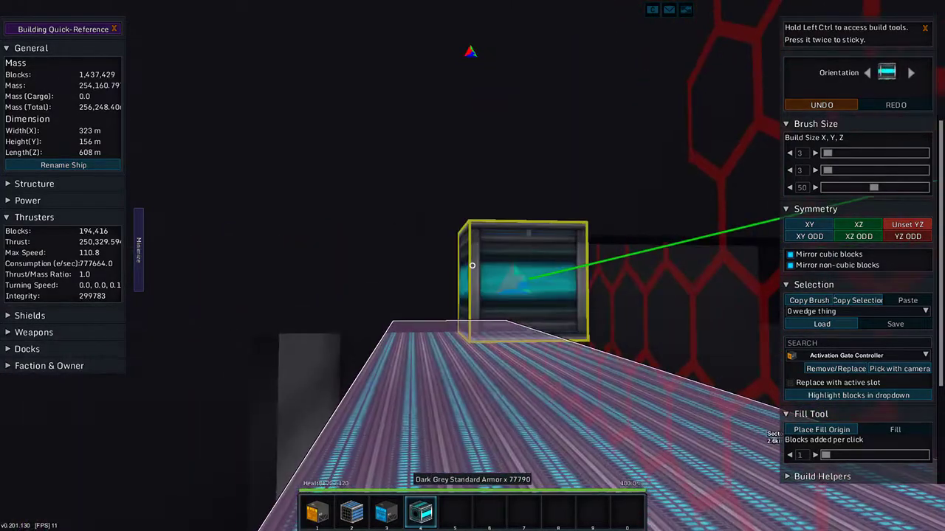
key(a)
key(w)
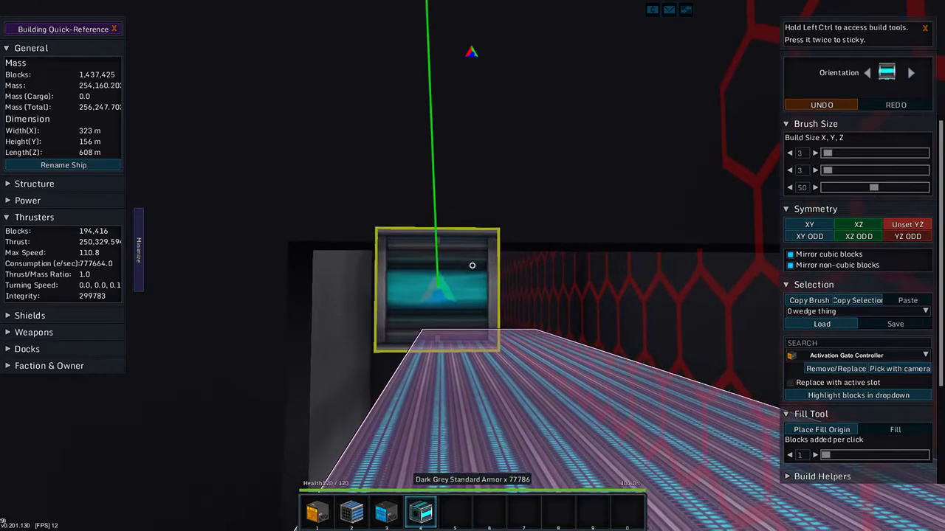
click(472, 265)
click(472, 265)
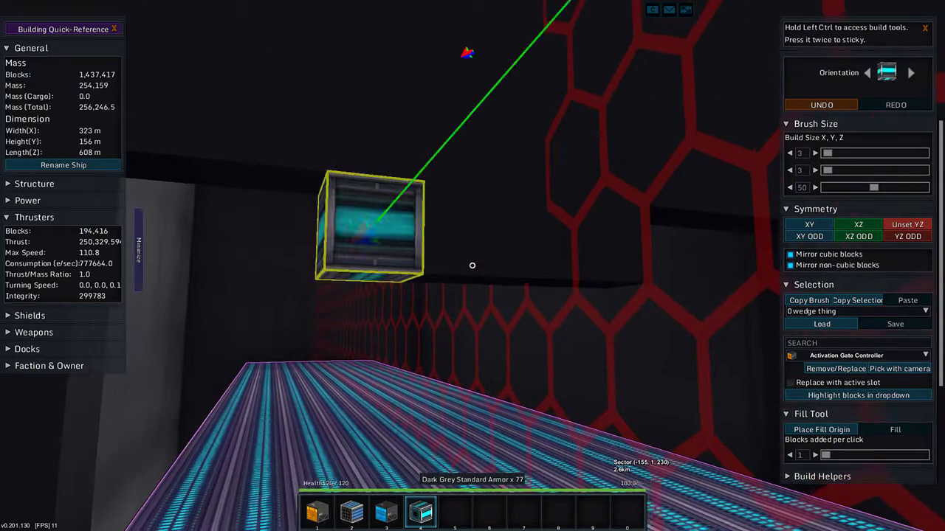
click(472, 265)
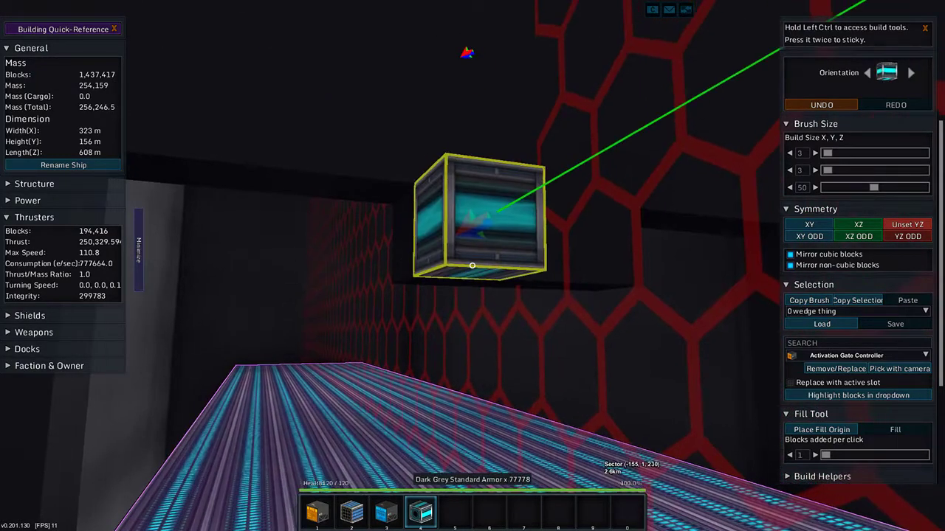
key(a)
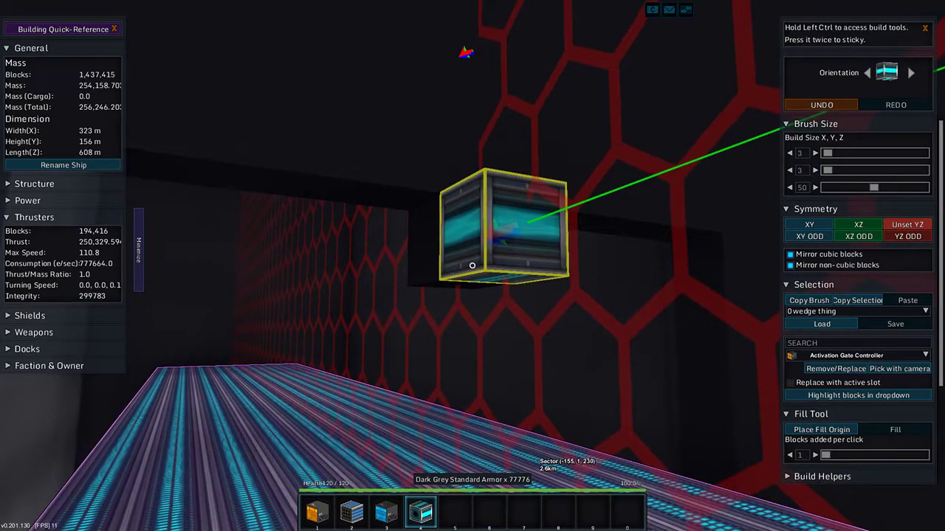
key(ctrl)
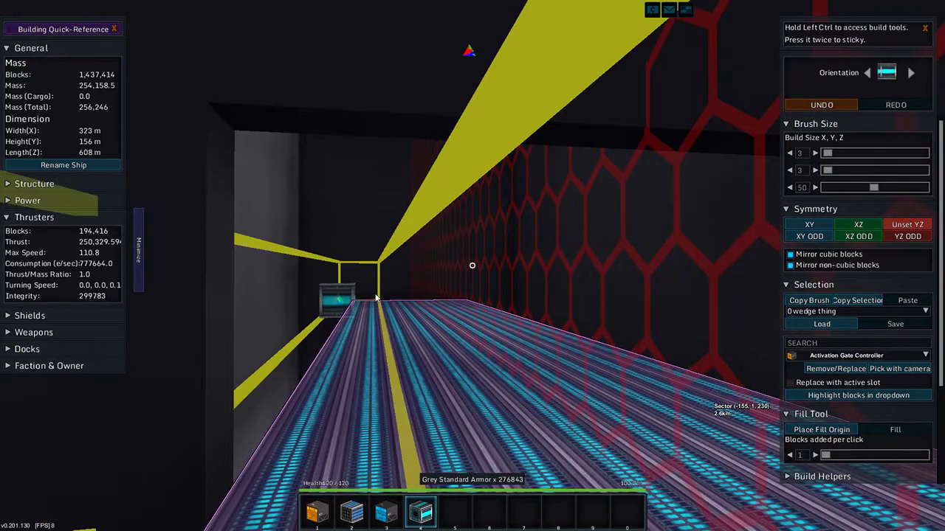
- Fill the corridor with beam modules, check the weapons table, then lay a 100-long run
click(389, 296)
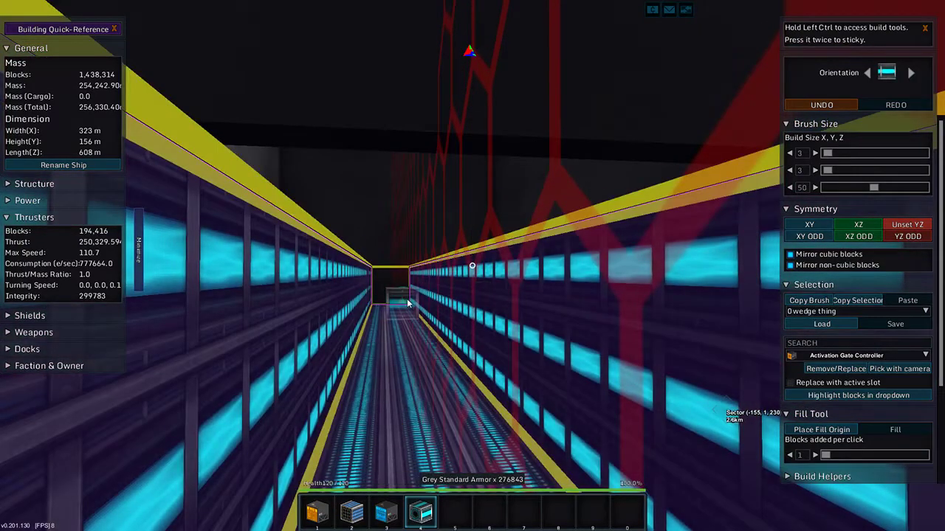
click(409, 303)
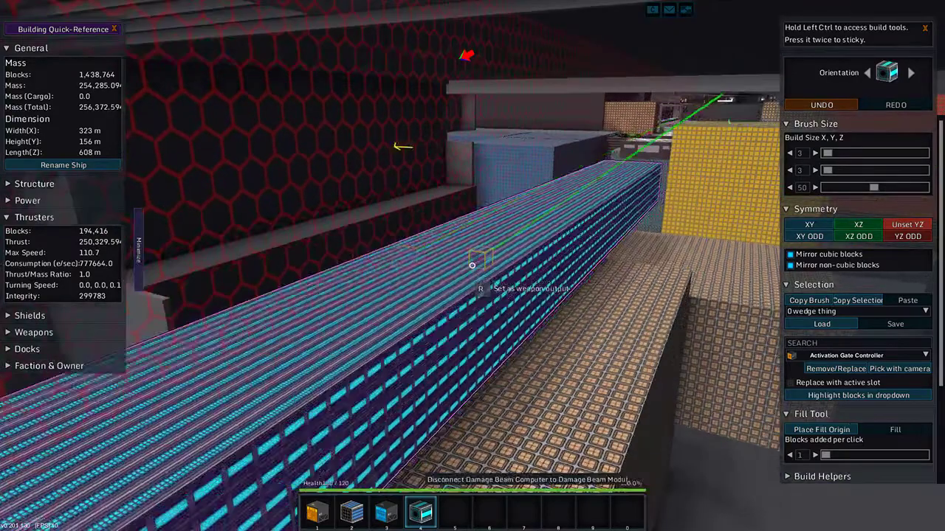
key(f)
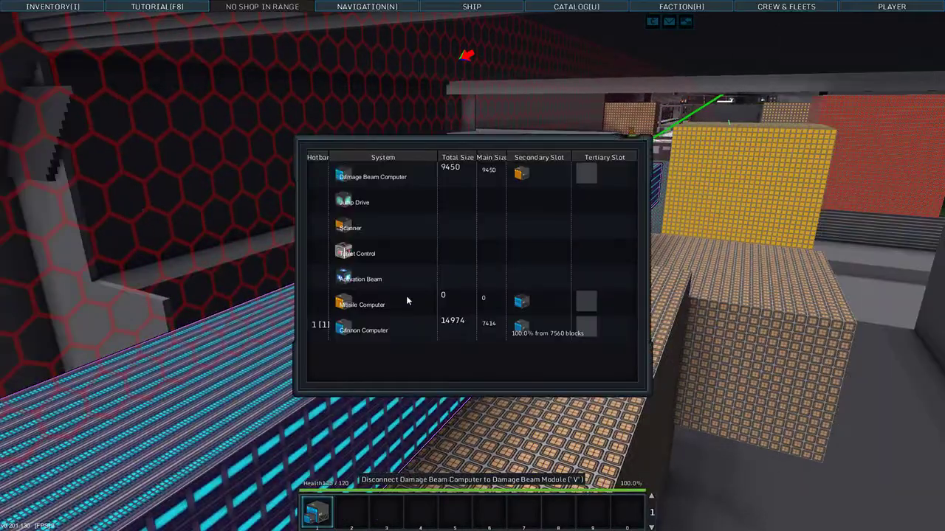
key(Escape)
key(x)
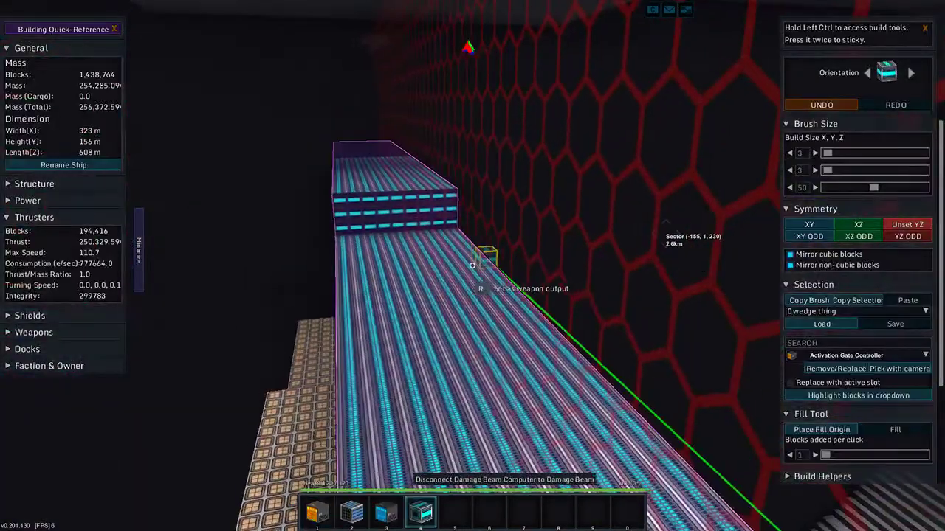
click(882, 187)
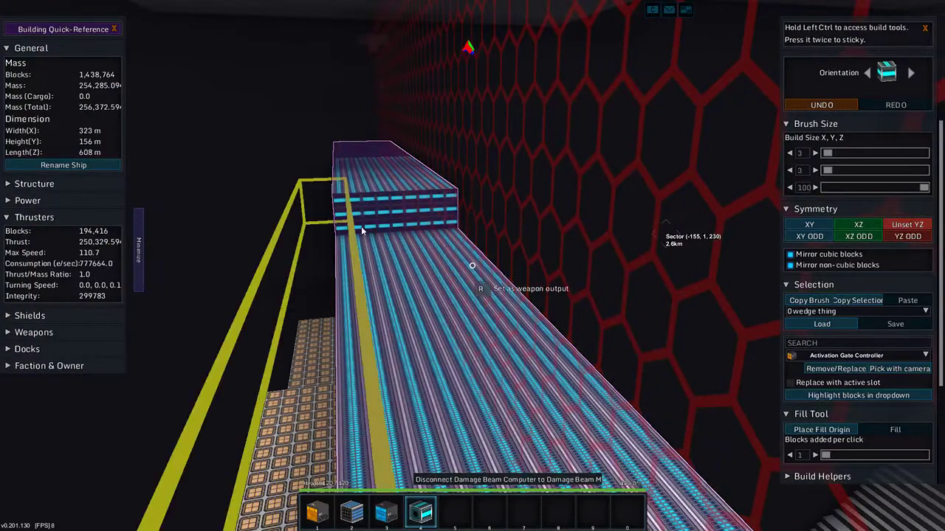
click(373, 240)
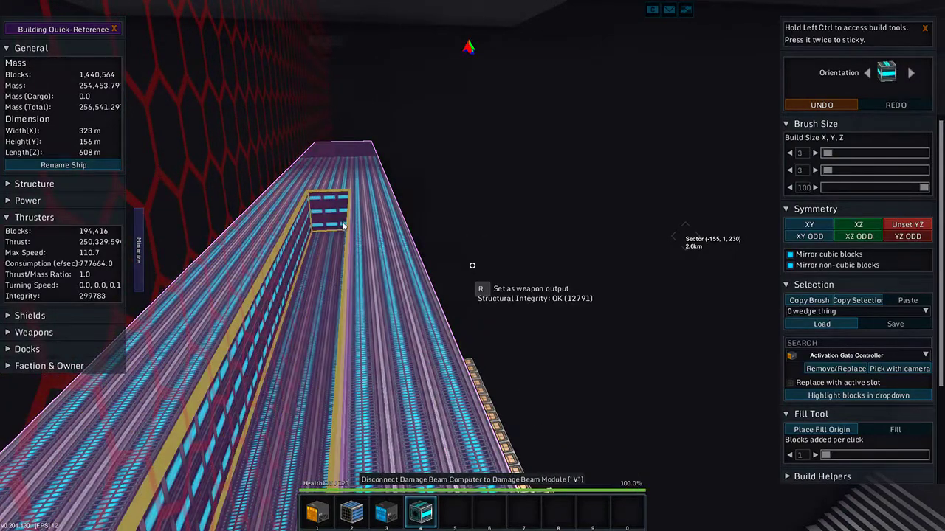
- Switch to flight mode and assign the Damage Beam Computer to weapon hotbar slot 2
key(space)
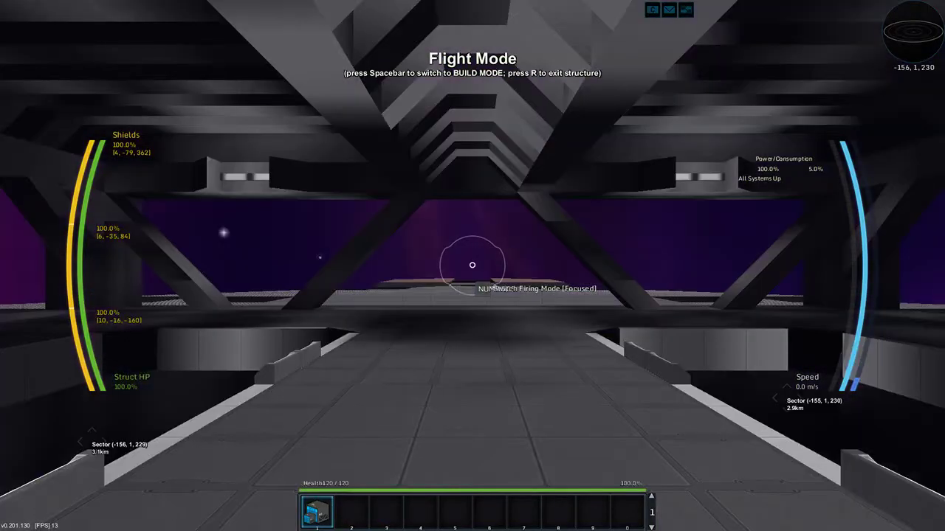
key(k)
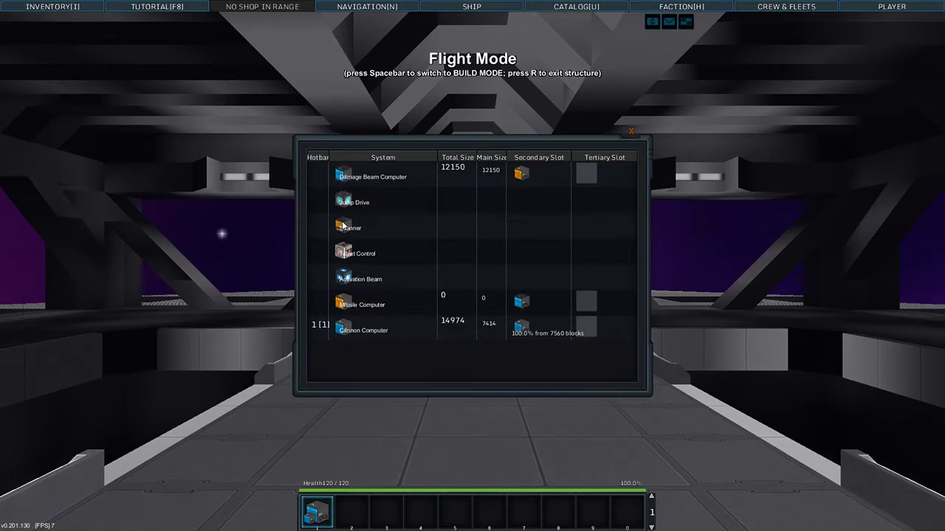
key(k)
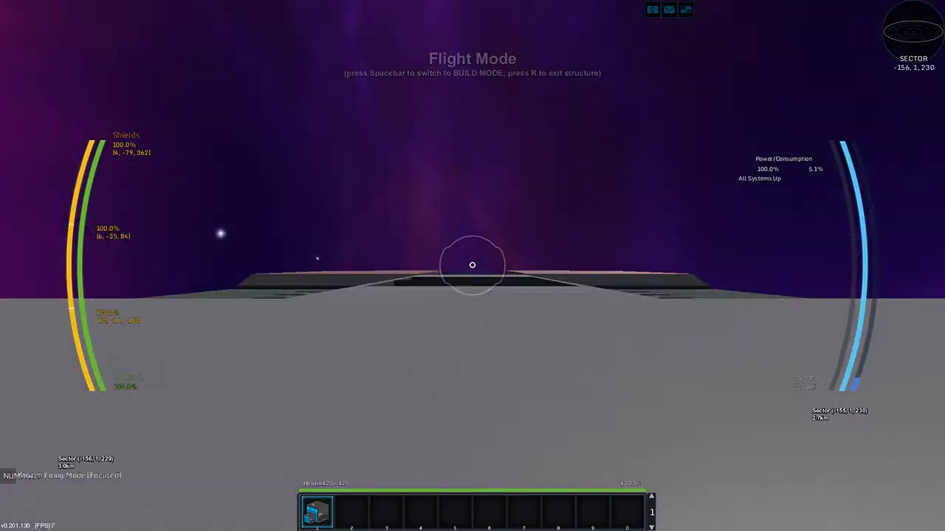
key(k)
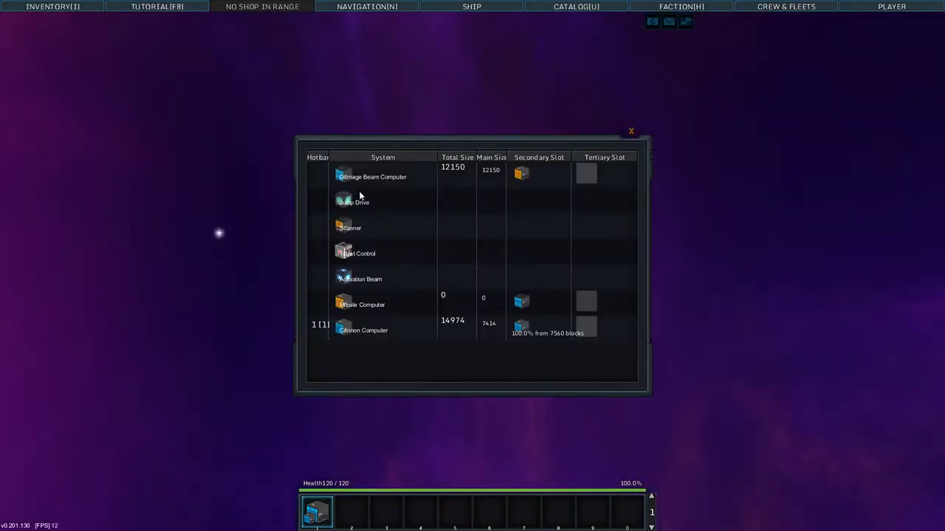
drag(343, 304, 354, 413)
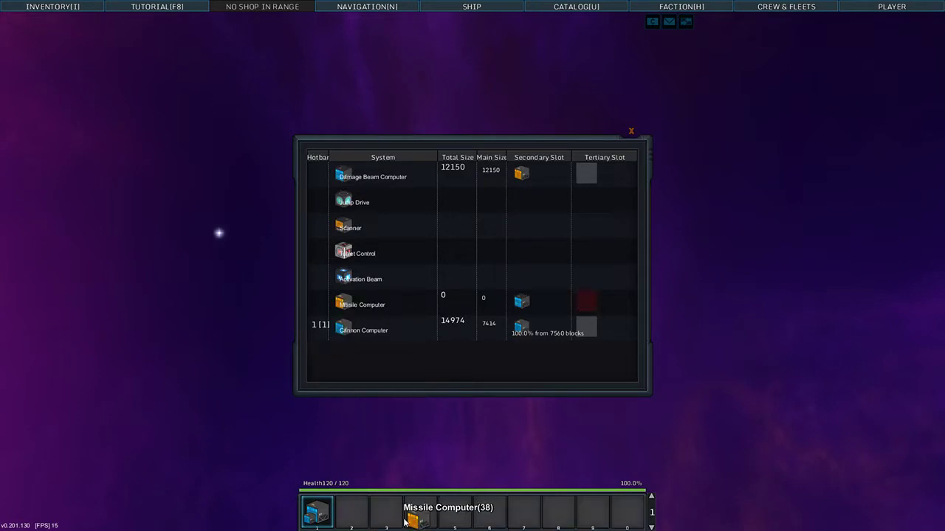
drag(405, 521, 387, 515)
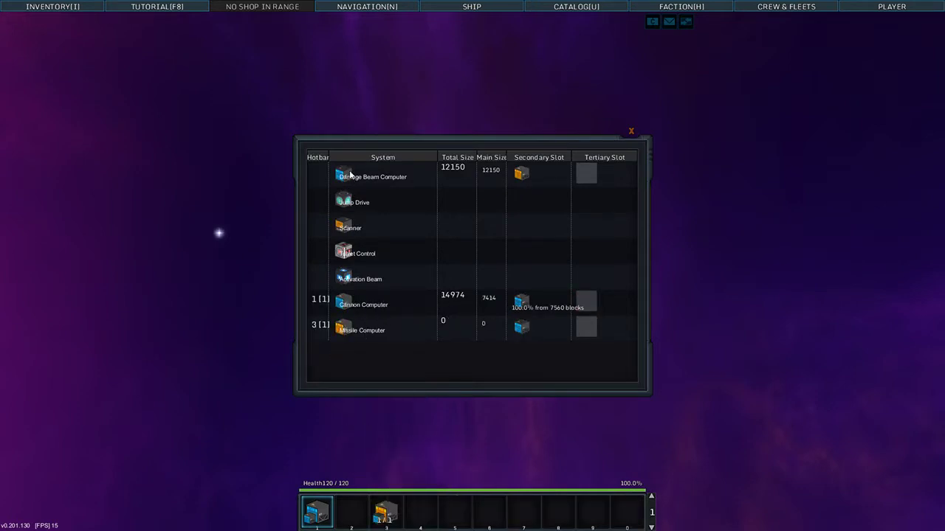
drag(350, 174, 351, 512)
key(k)
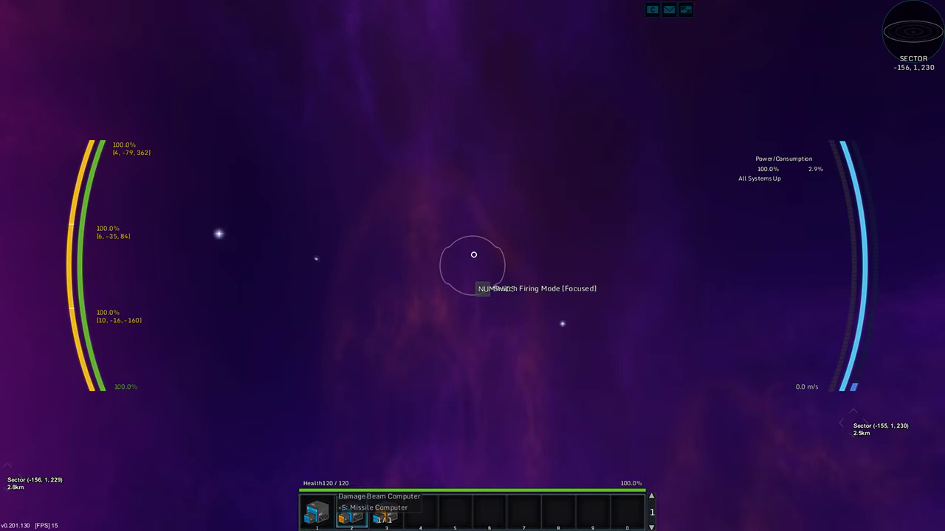
- Test-fire the damage beam while turning the ship, then return to build mode
click(474, 255)
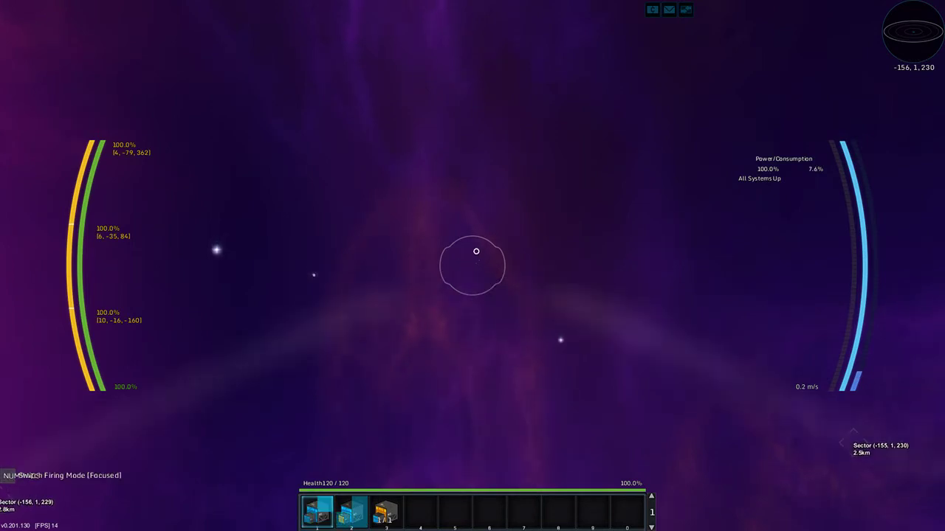
click(474, 253)
drag(474, 241, 475, 299)
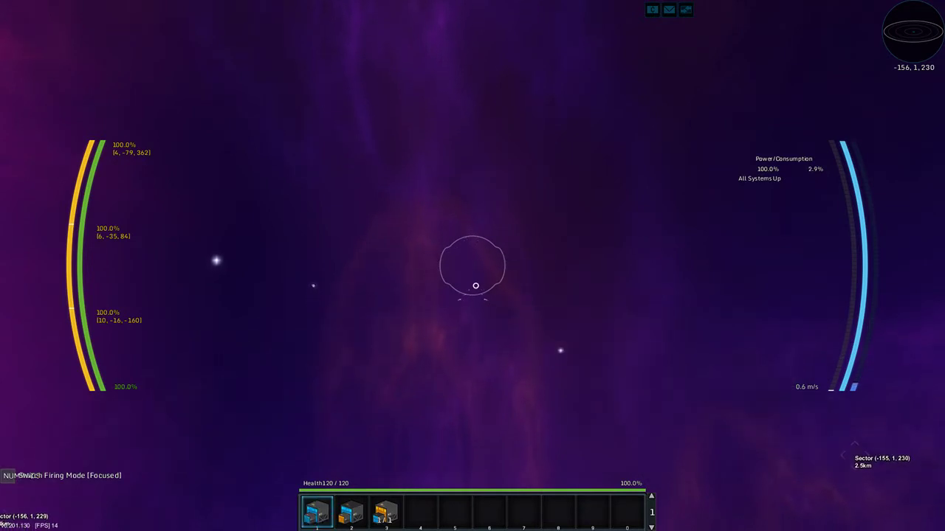
key(space)
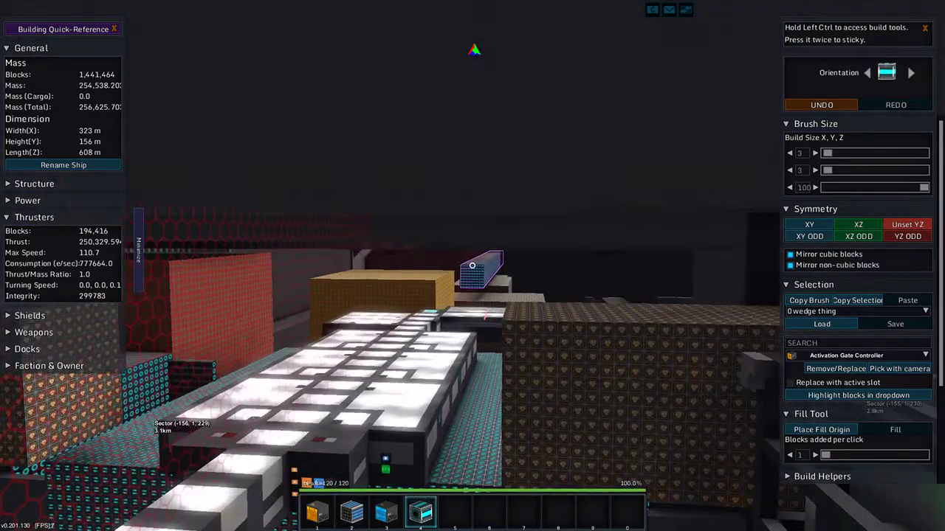
- Widen the brush X size to 76 and place a wide beam module slab along the hull
key(v)
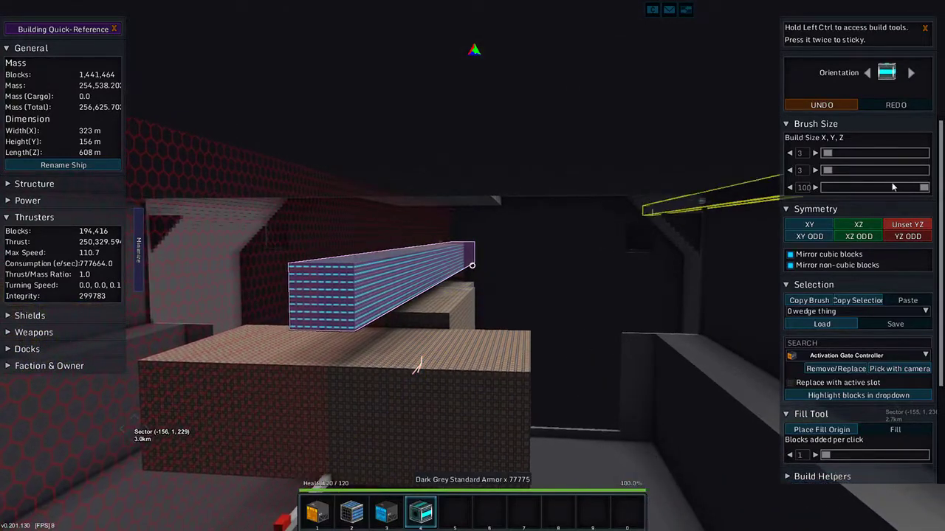
click(900, 154)
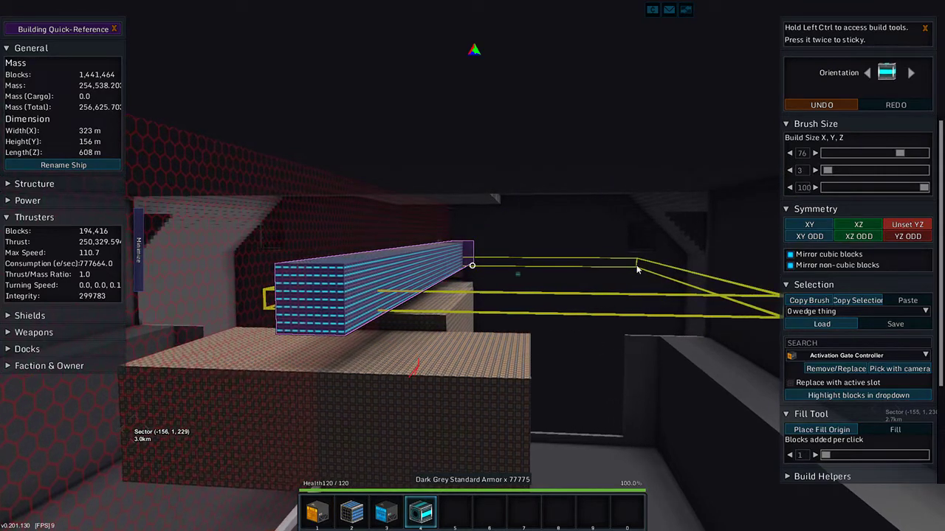
click(637, 269)
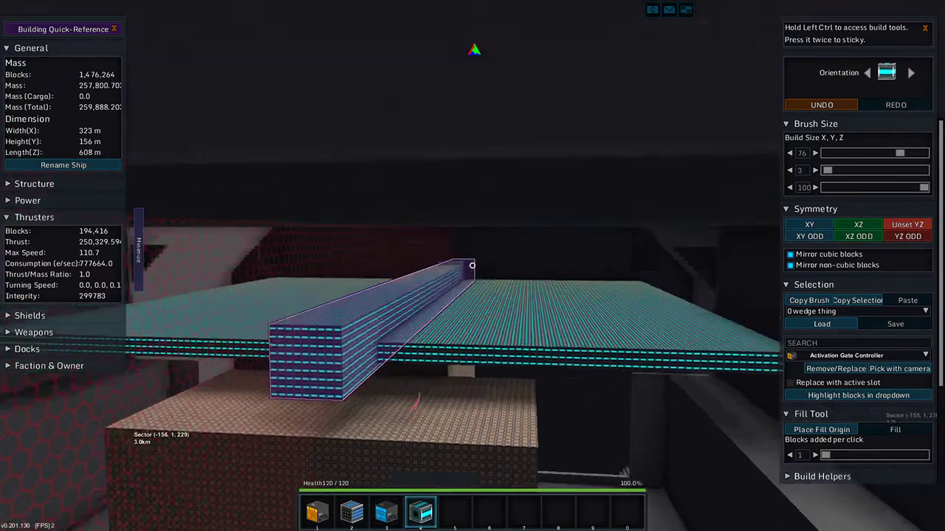
key(w)
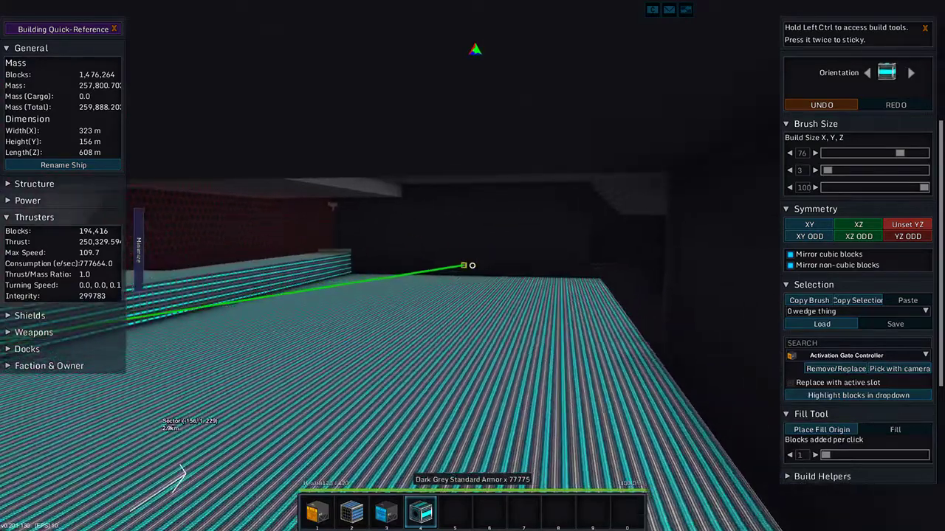
key(w)
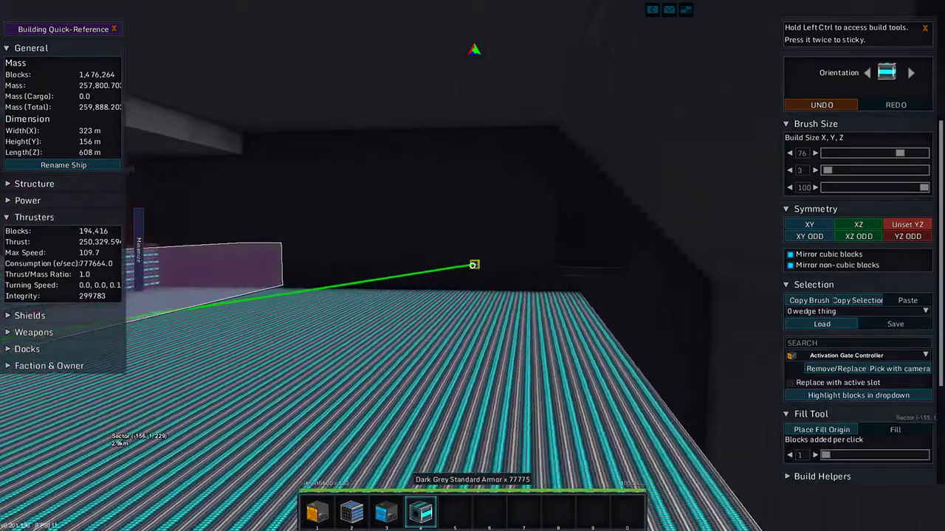
key(w)
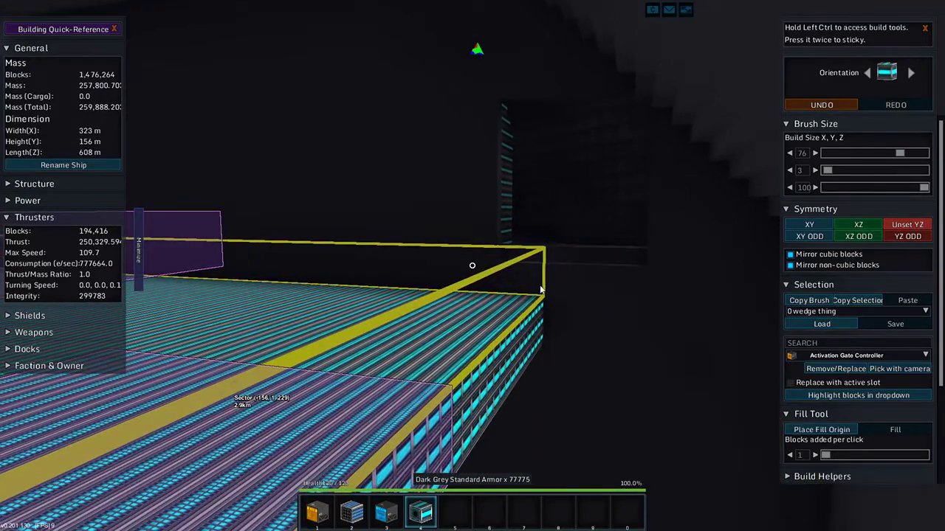
- Add another beam module layer, reaching 1,546,764 blocks, and switch to flight mode
key(space)
key(space)
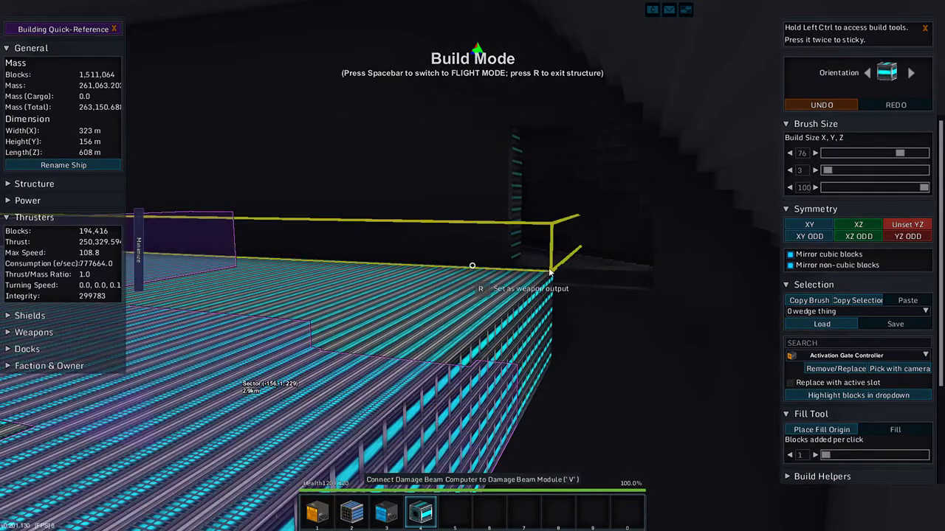
key(s)
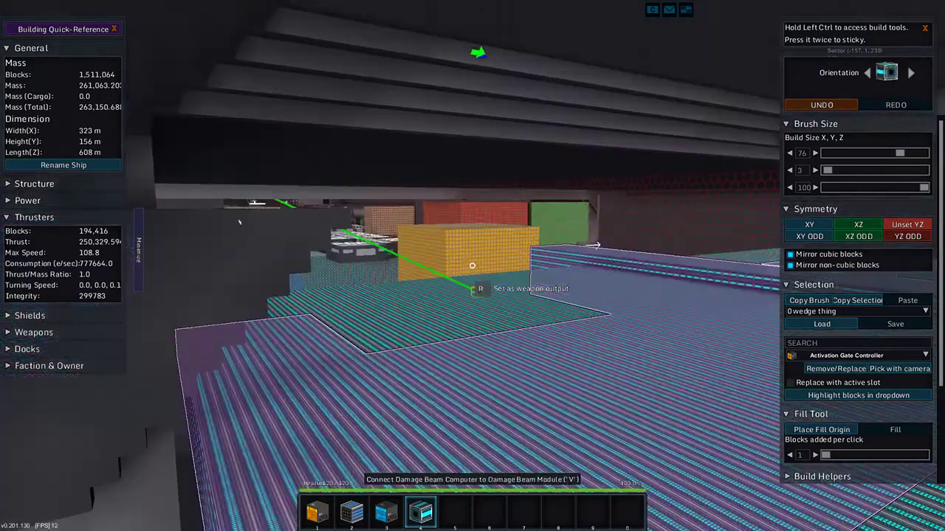
key(w)
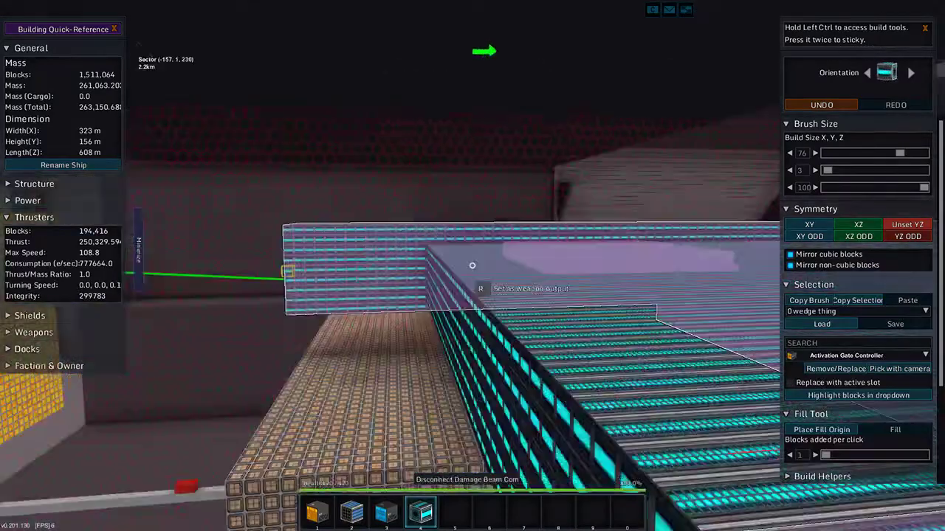
key(s)
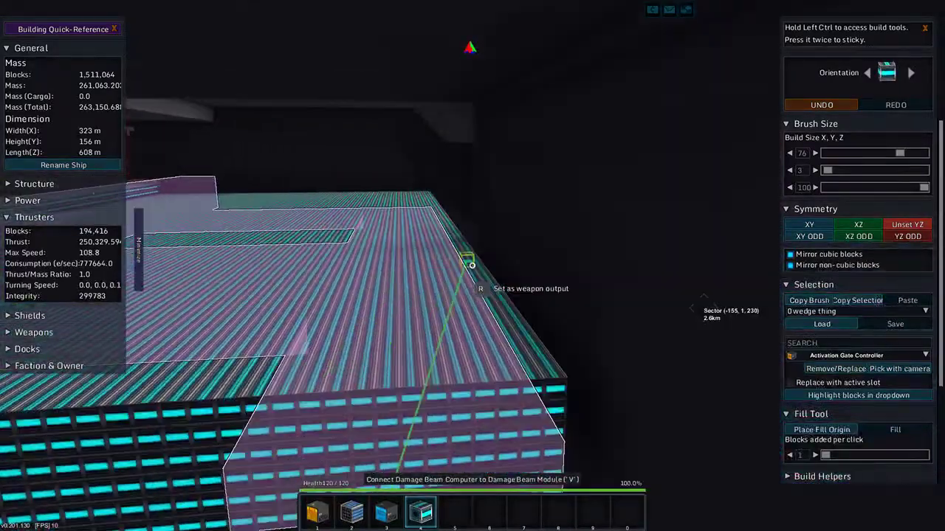
key(ctrl)
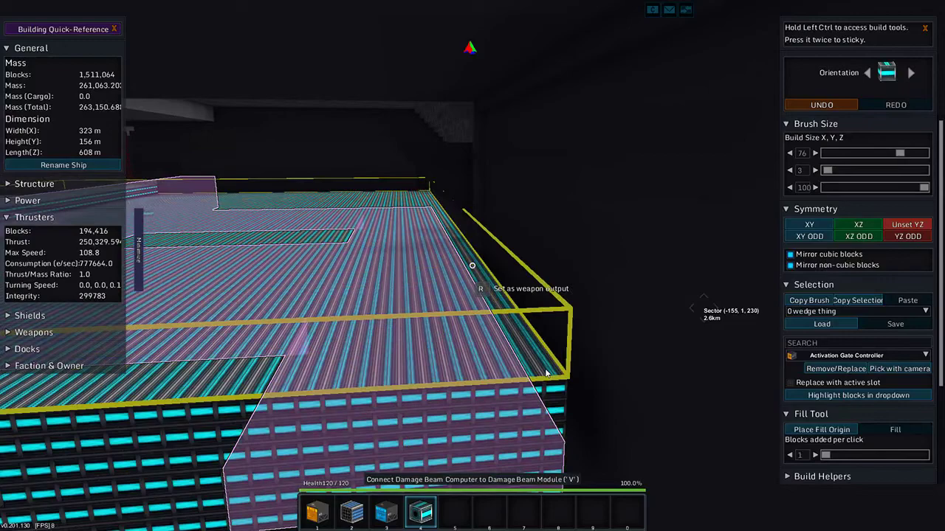
click(547, 373)
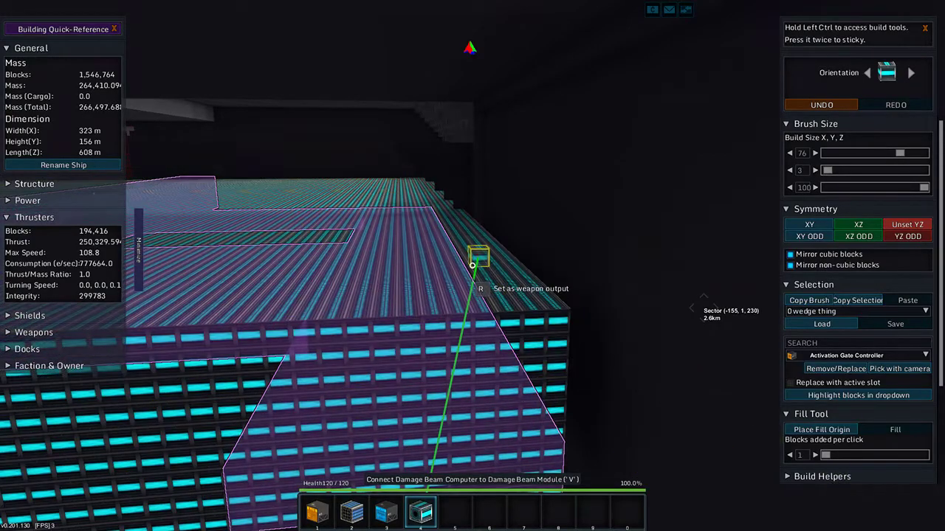
key(space)
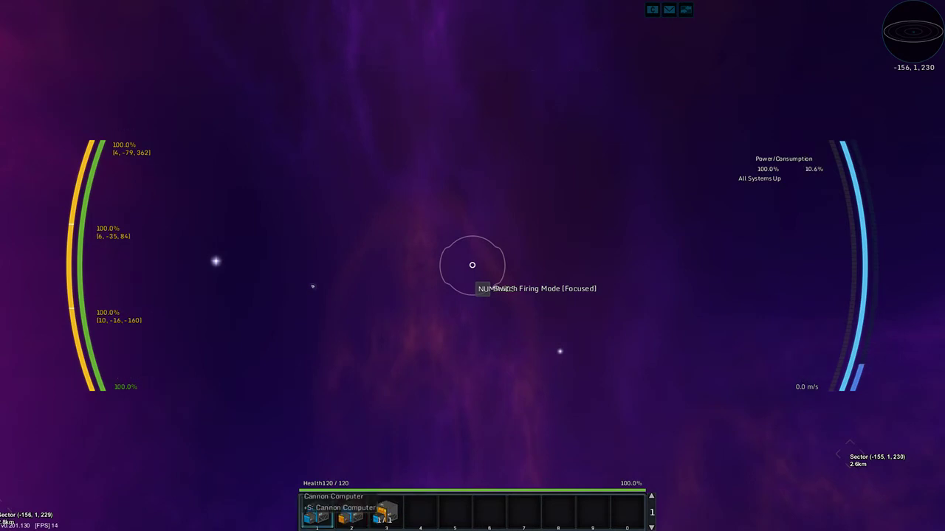
- Re-enter build mode and verify the Damage Beam Computer shows 42,454 blocks in the weapons table
key(space)
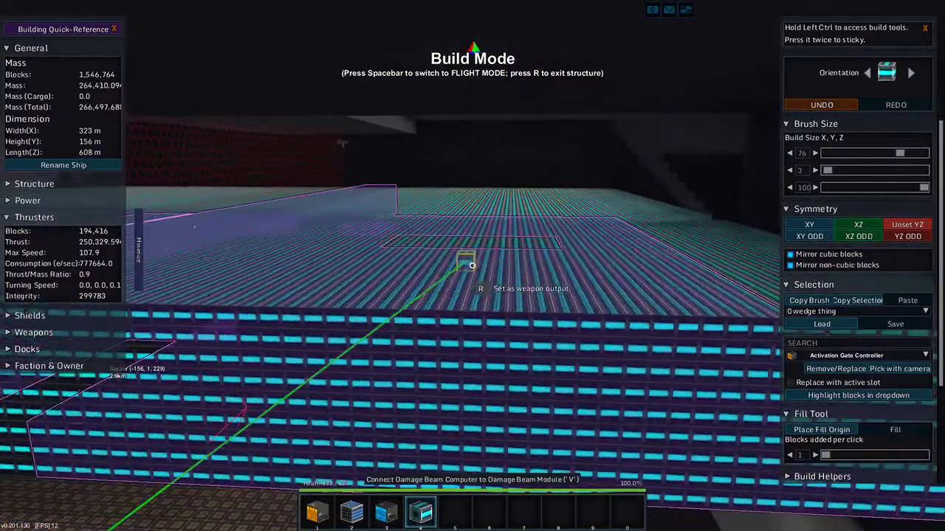
key(w)
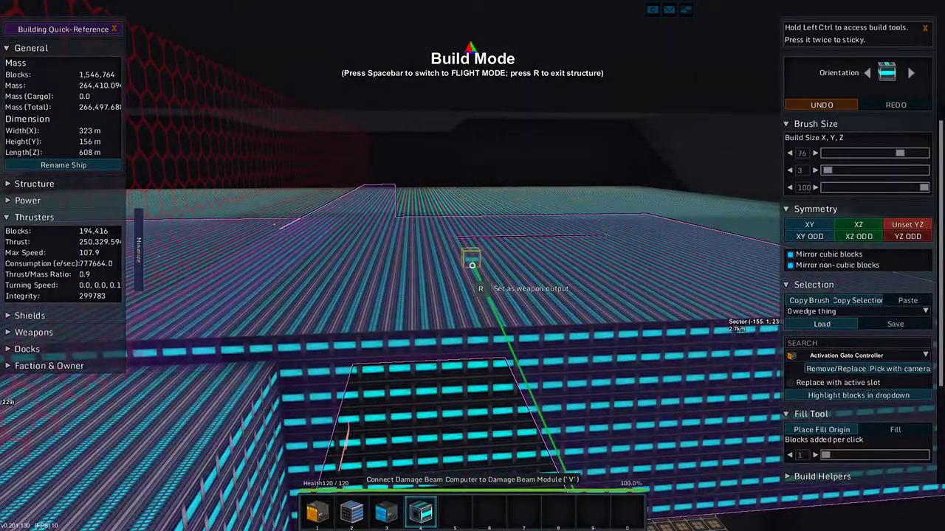
key(w)
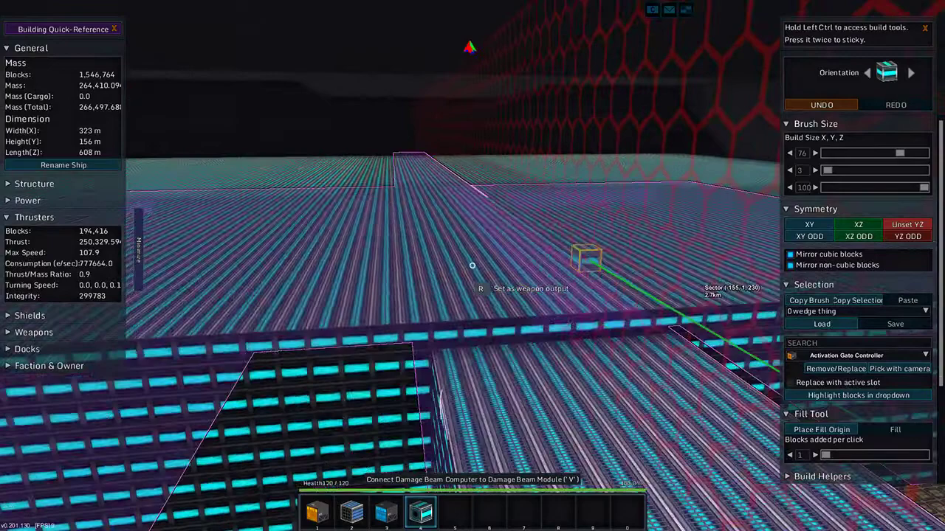
key(k)
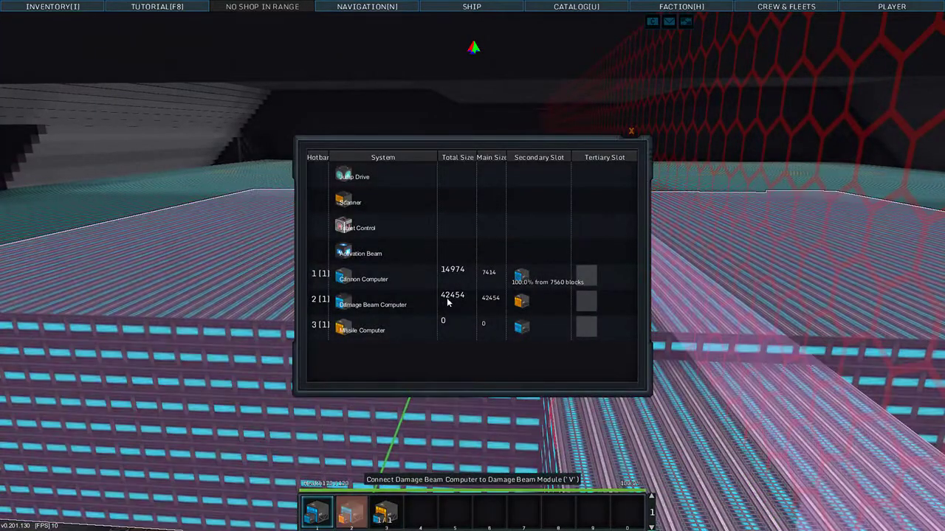
key(k)
key(k)
key(k)
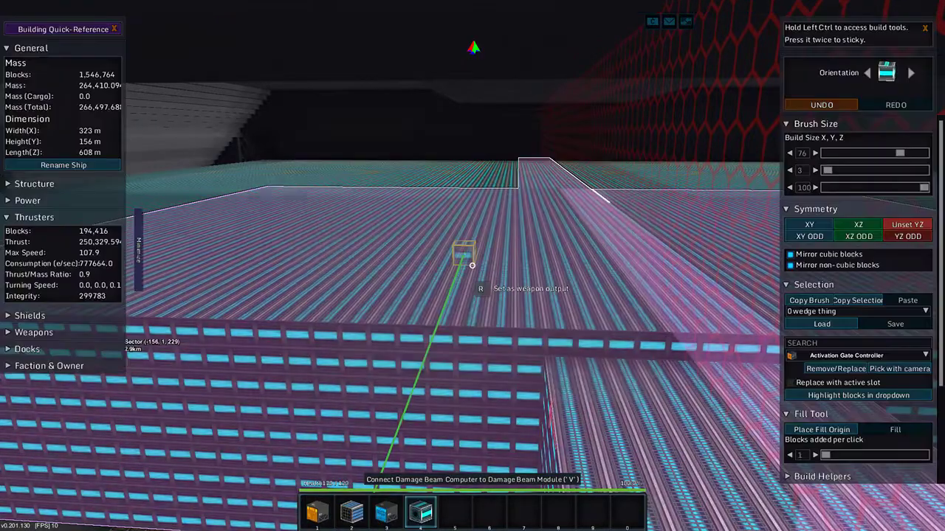
- Fly toward the lone cube and check beam module counts in the weapons overview
key(w)
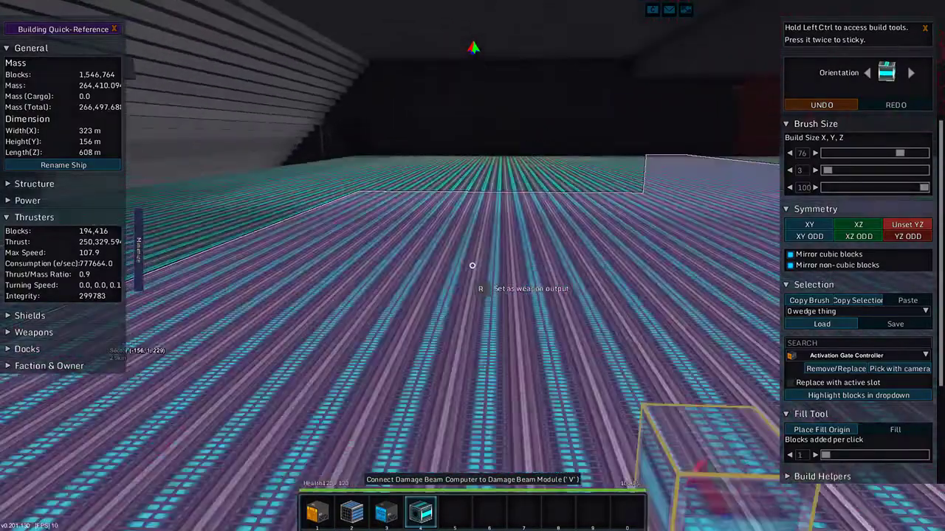
key(w)
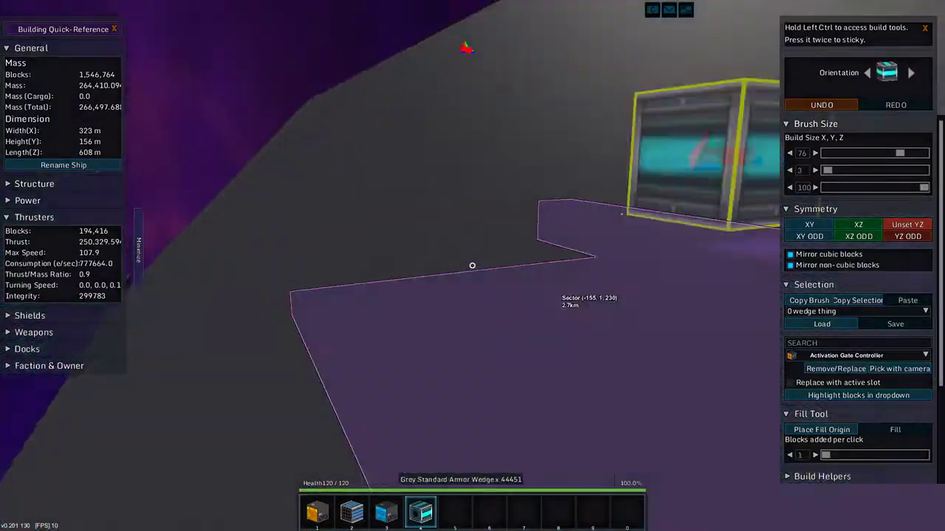
key(w)
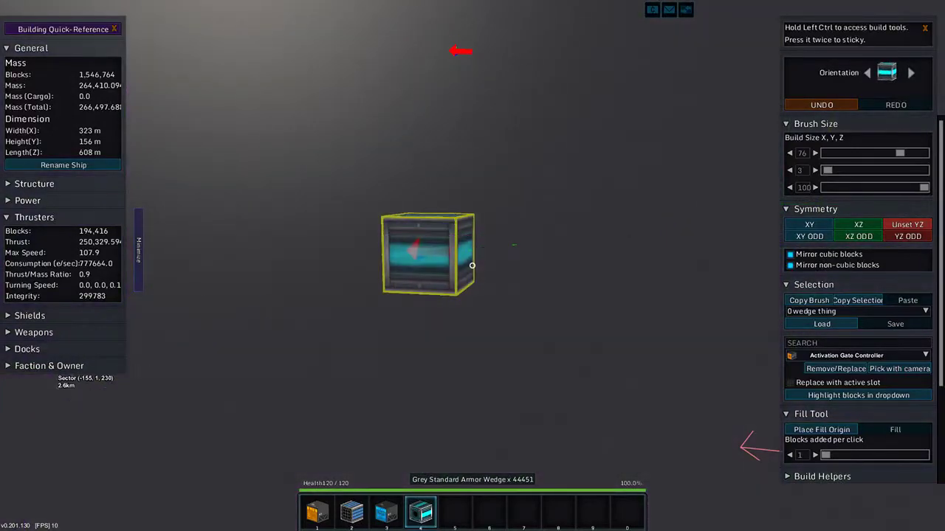
key(k)
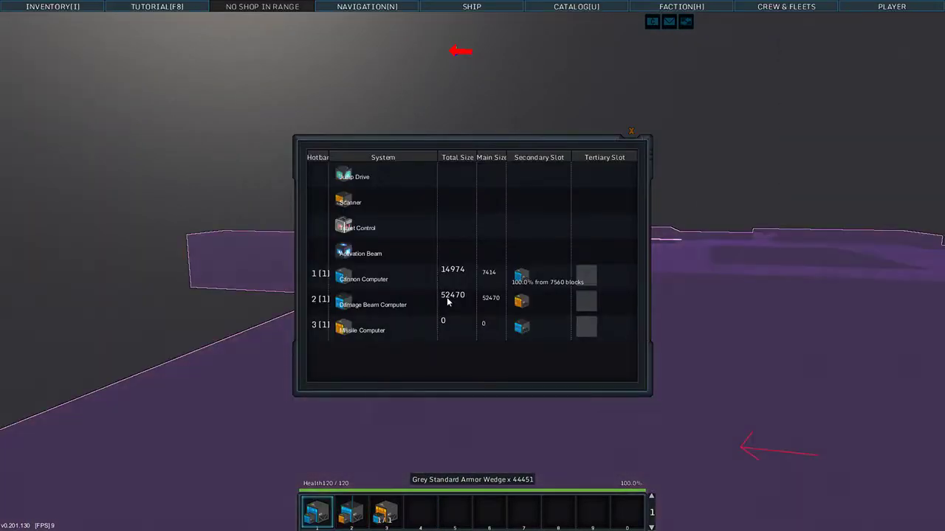
key(k)
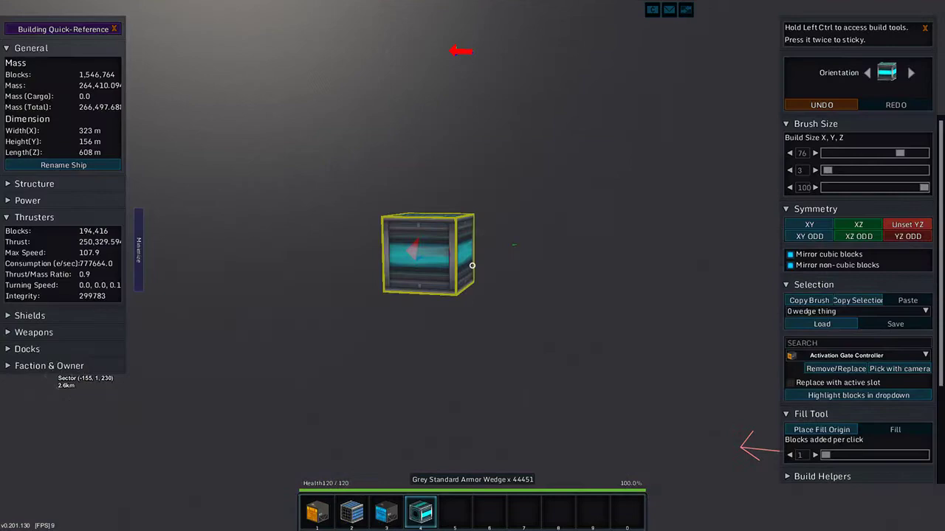
key(w)
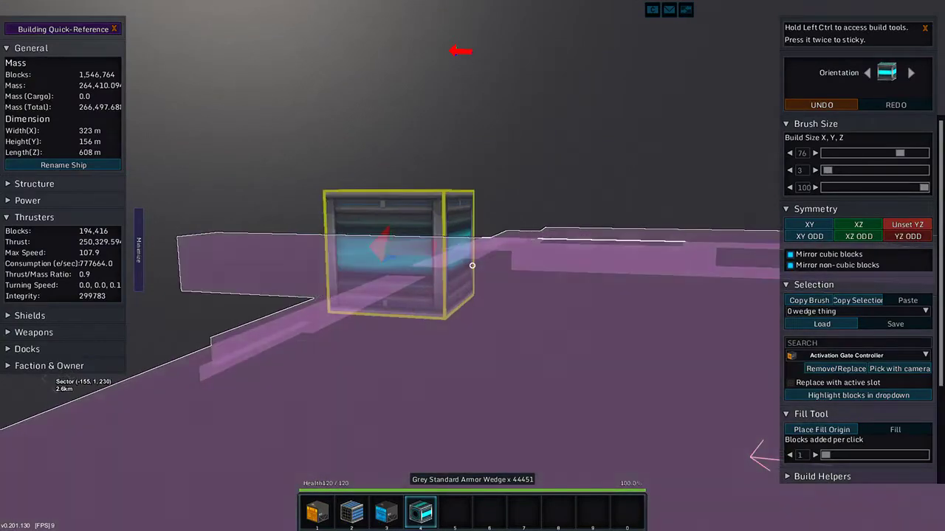
key(a)
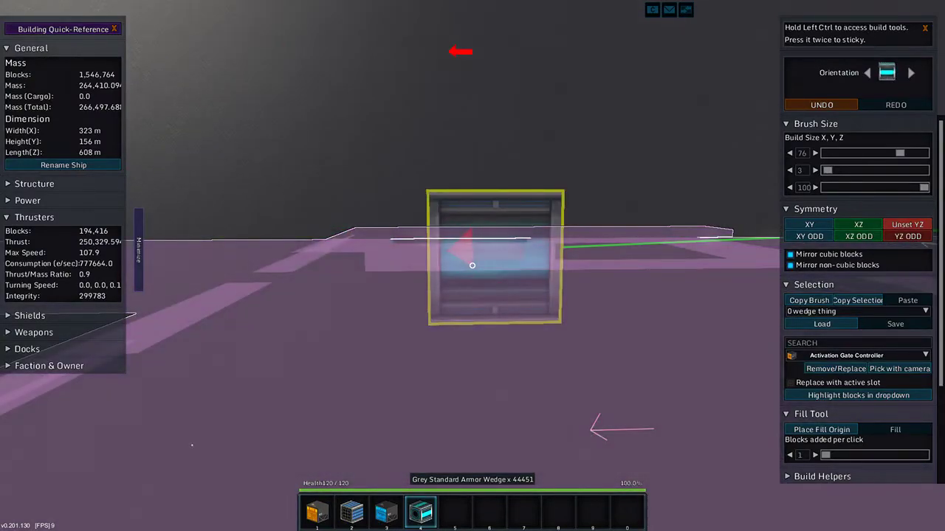
key(k)
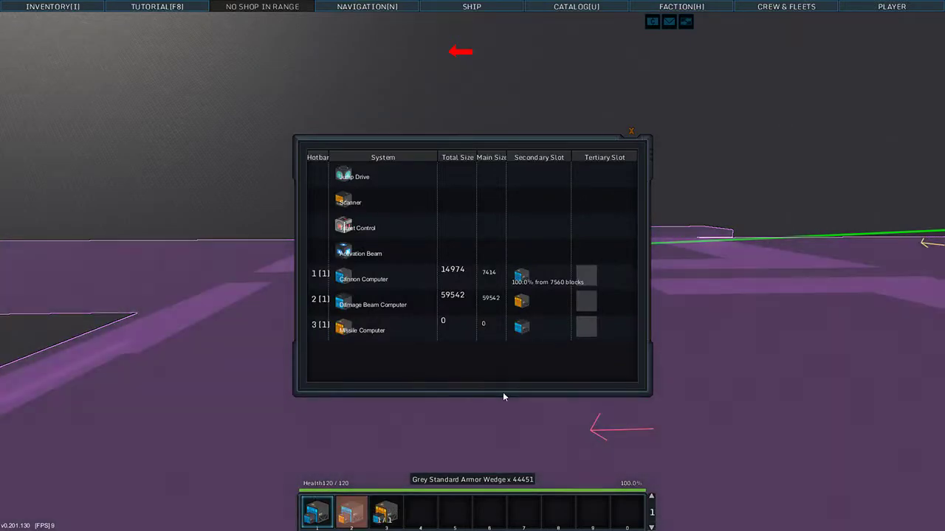
key(k)
key(k)
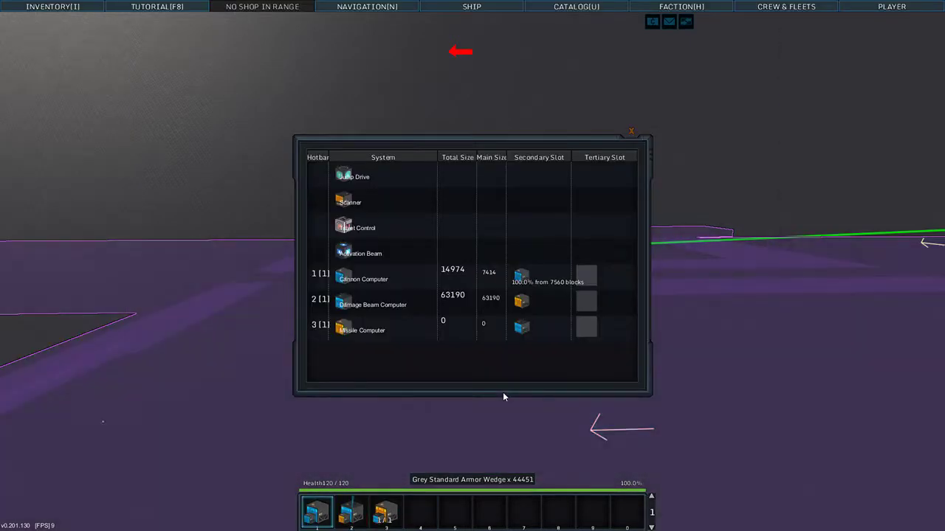
key(k)
key(k)
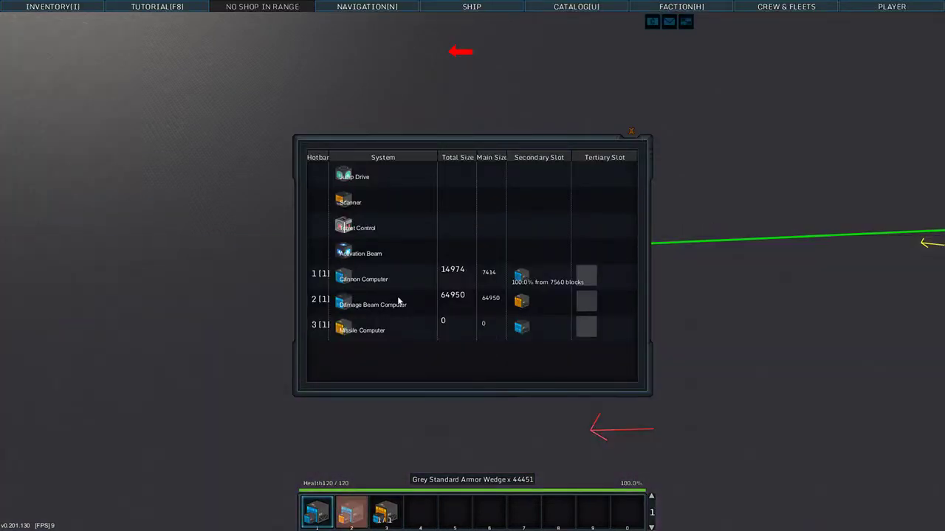
- Link two more beam module groups, raising the beam computer size to 70,966
key(k)
click(472, 266)
key(k)
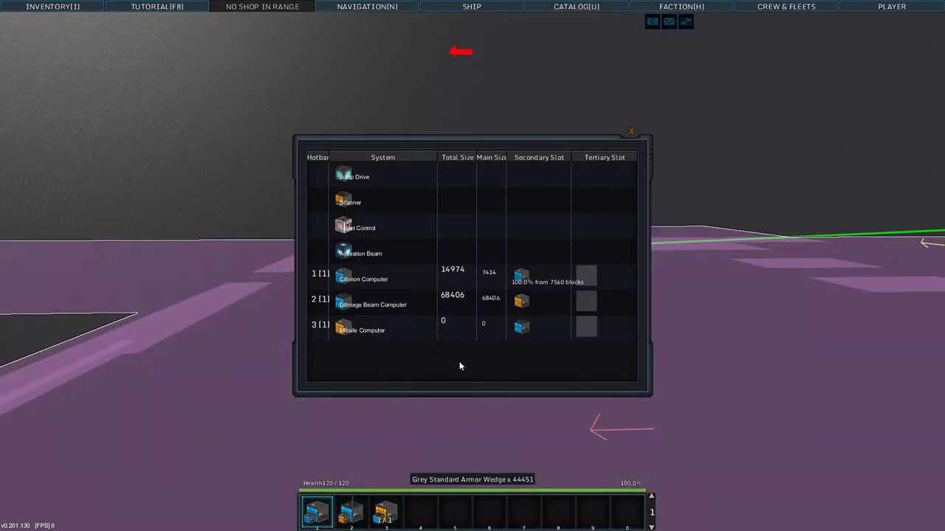
key(k)
click(473, 266)
key(k)
key(k)
key(k)
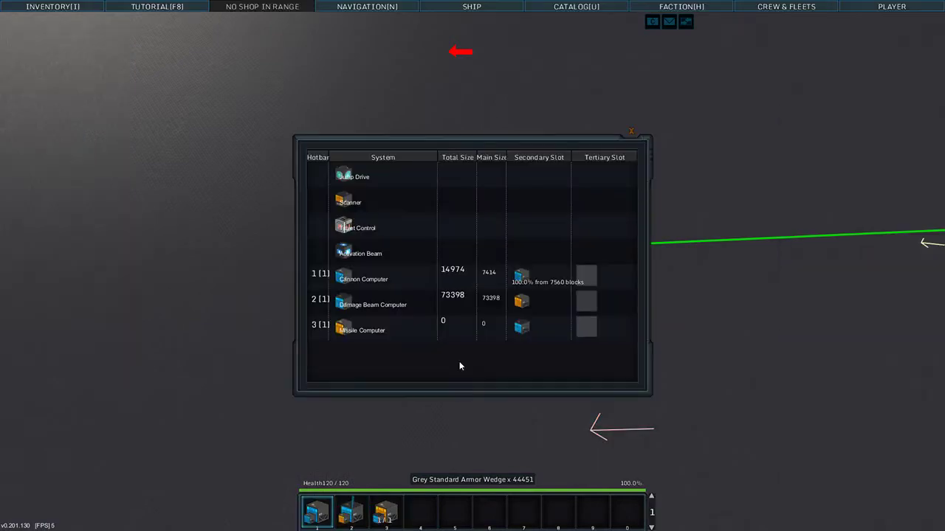
key(k)
- Fly to the beam module bank above the thrusters and link it, reaching 88,502
key(w)
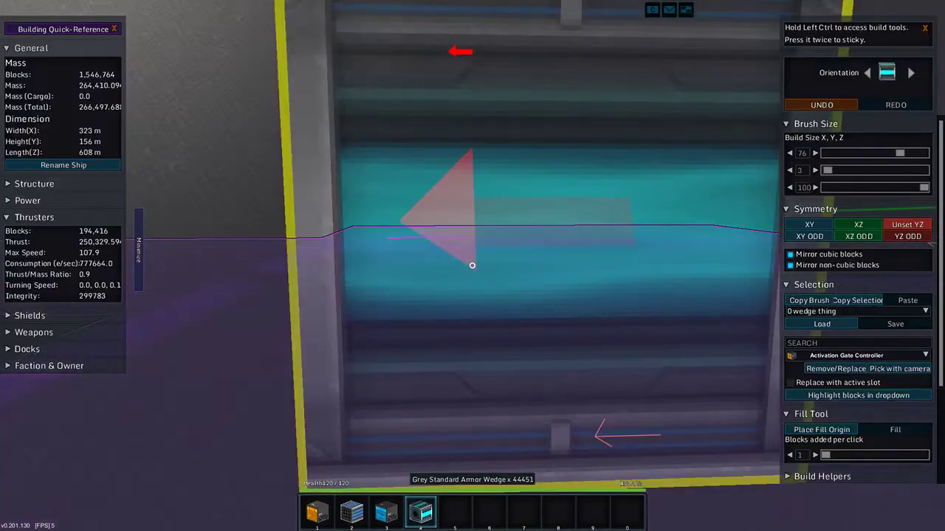
key(s)
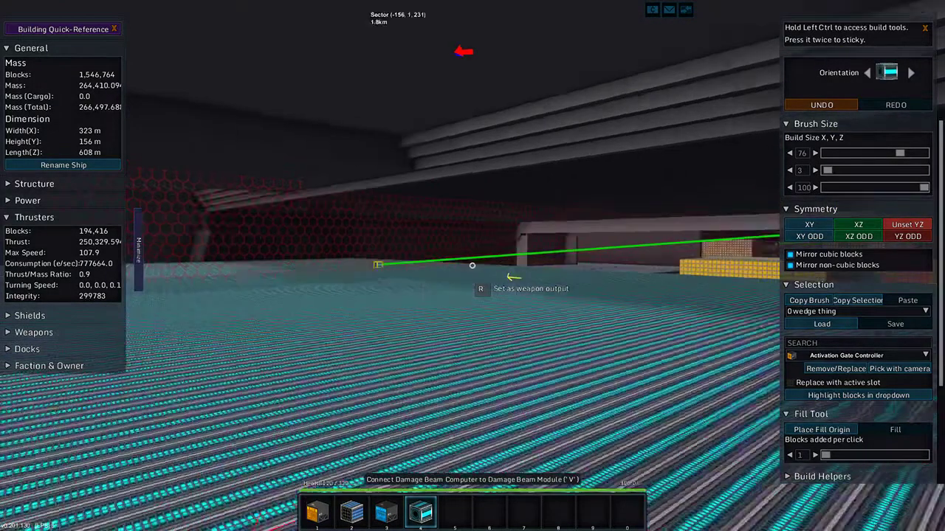
key(s)
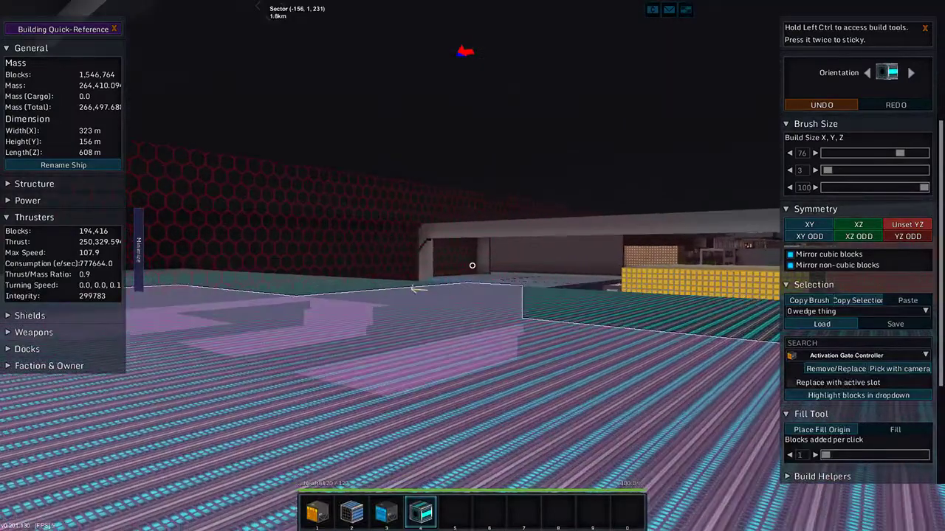
key(c)
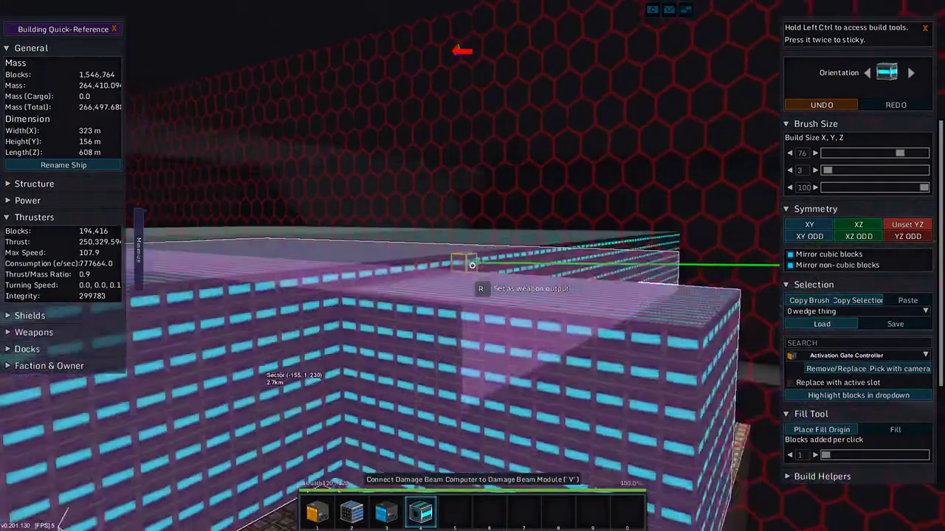
key(space)
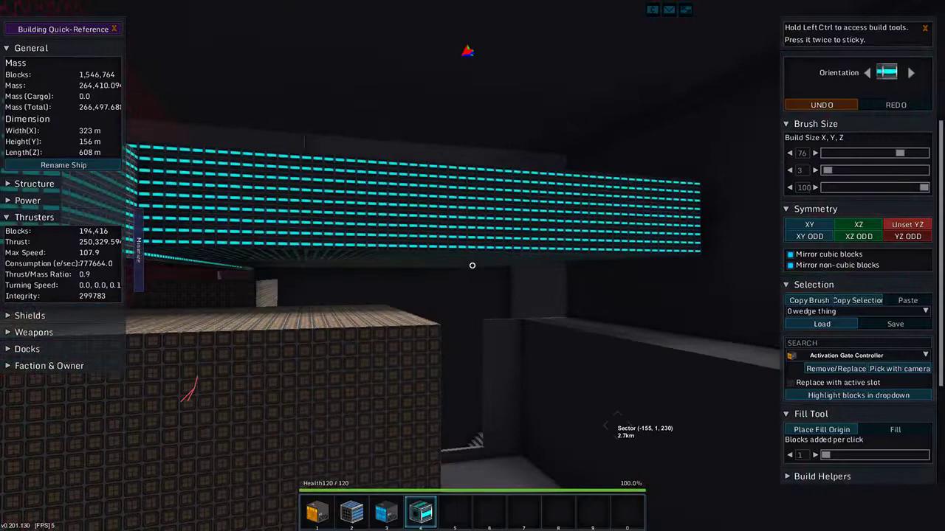
key(w)
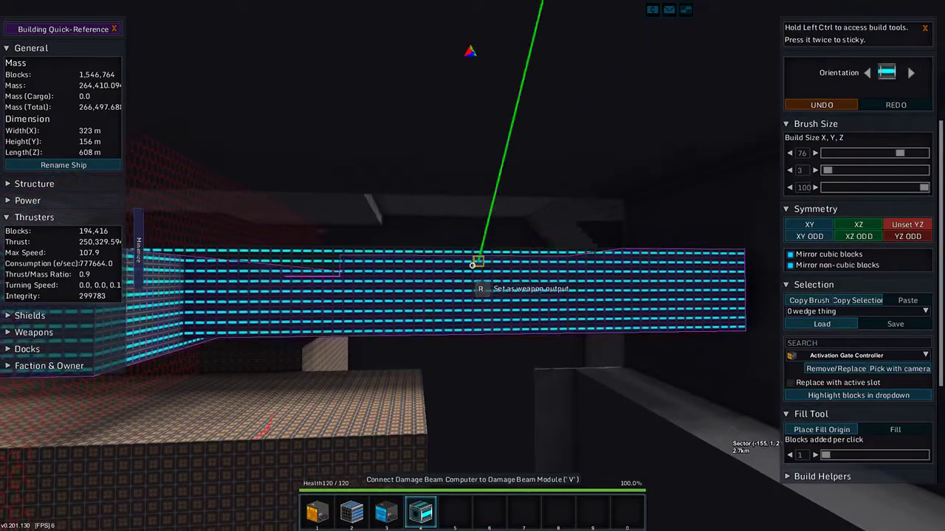
key(t)
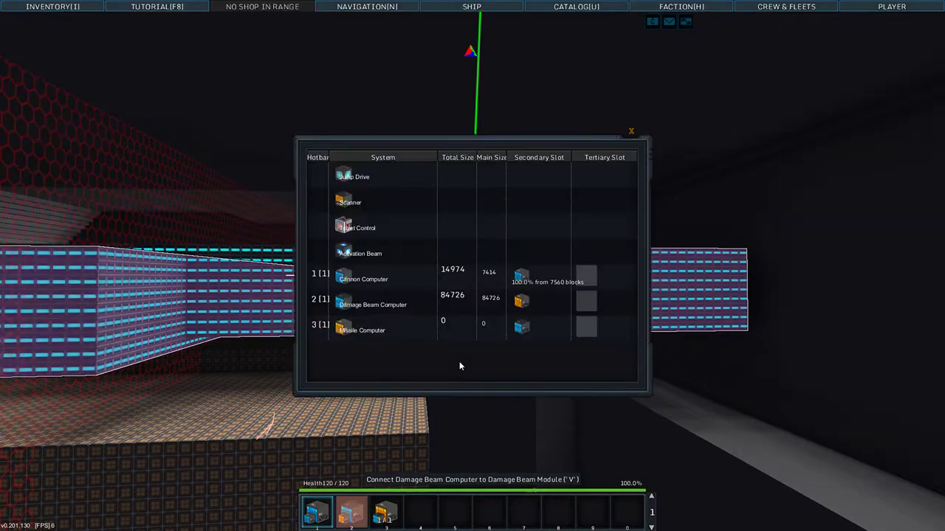
key(t)
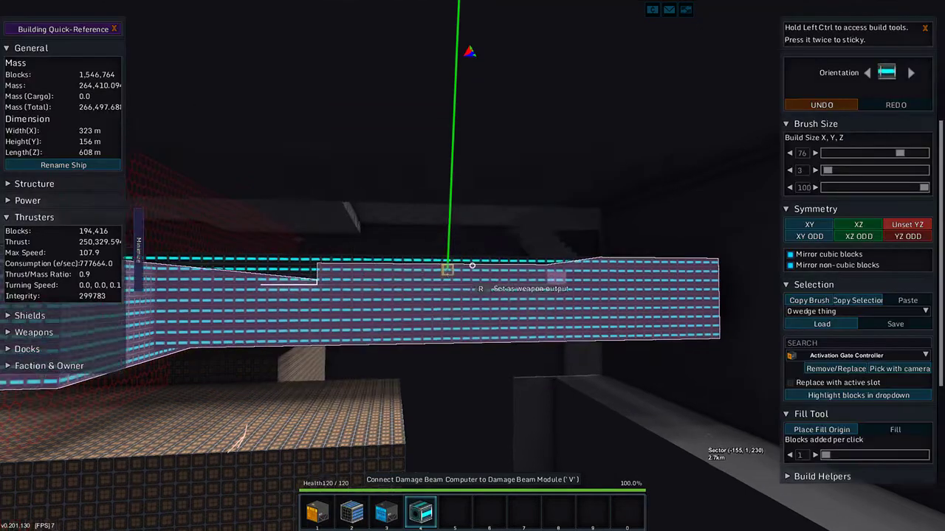
key(v)
key(t)
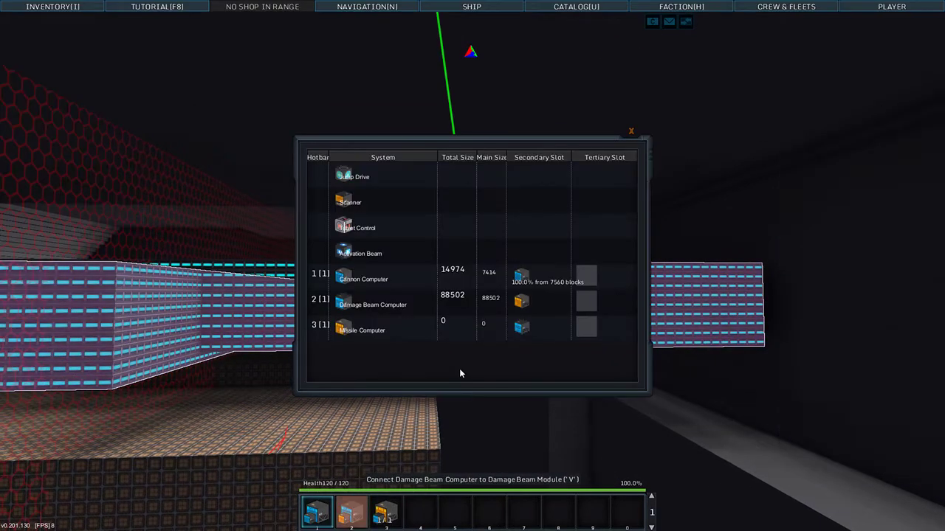
key(t)
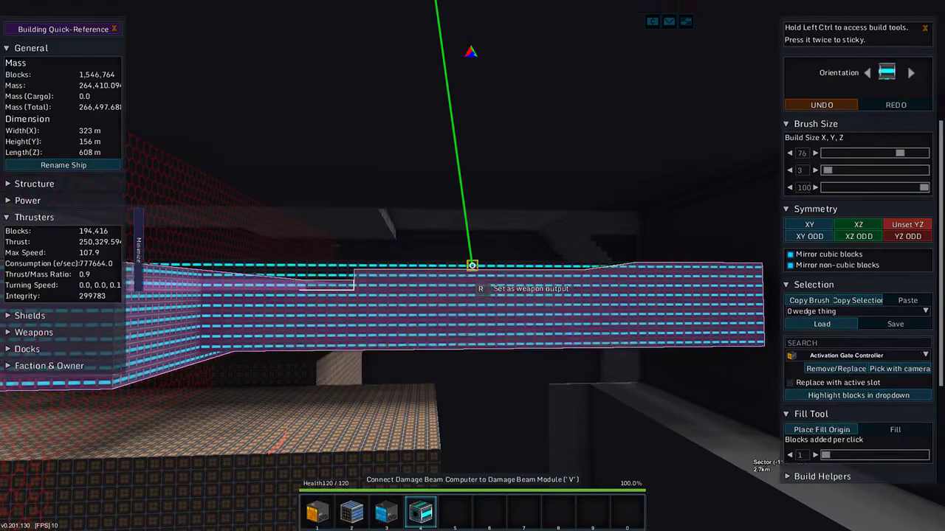
key(2)
key(w)
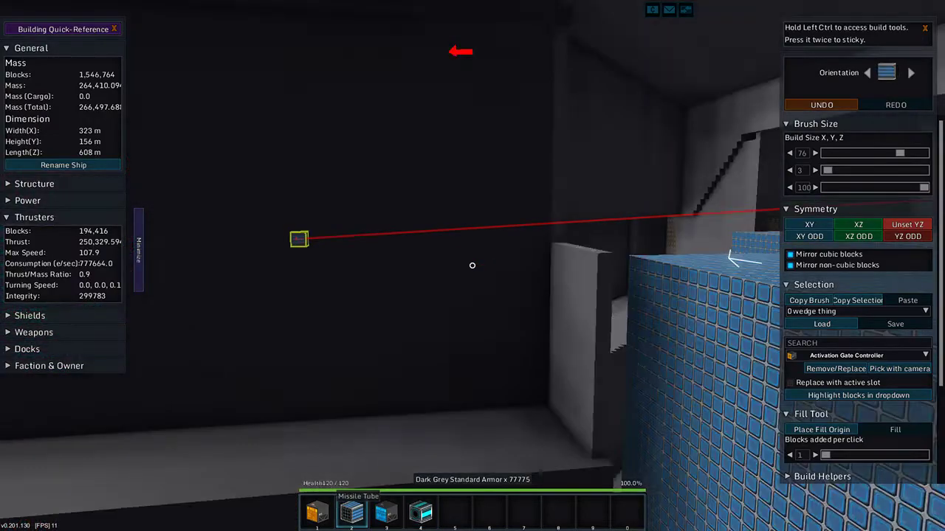
key(c)
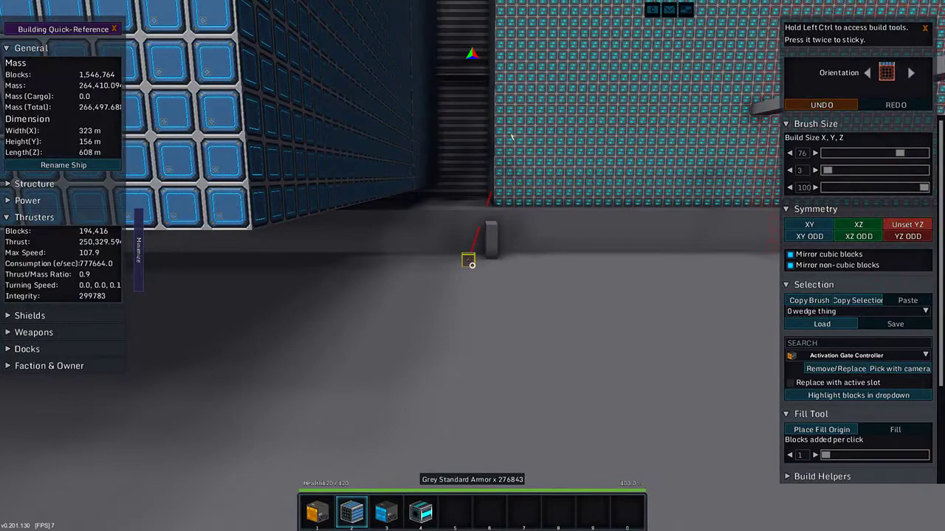
key(s)
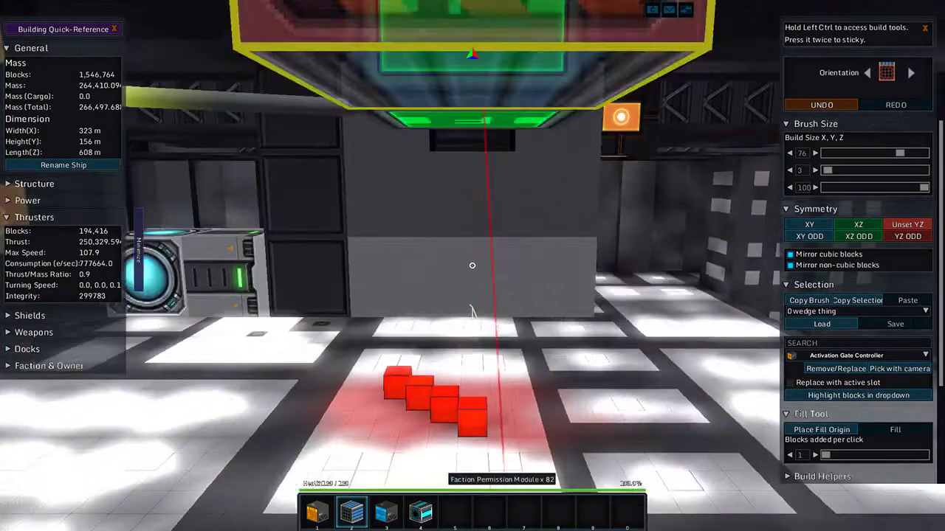
key(w)
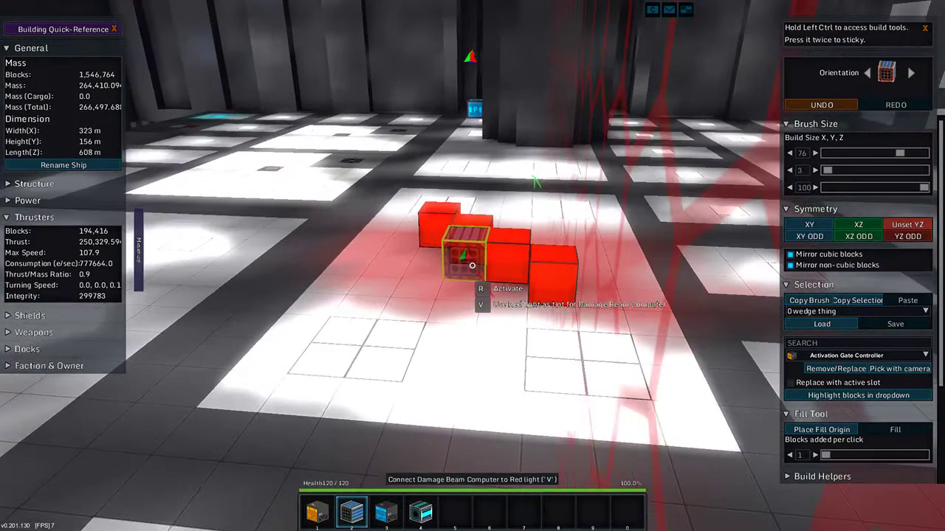
key(w)
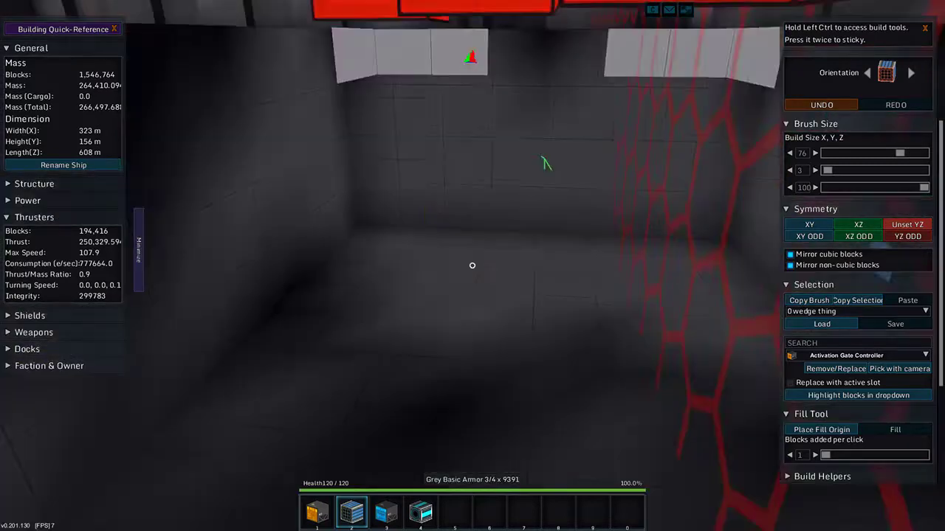
key(s)
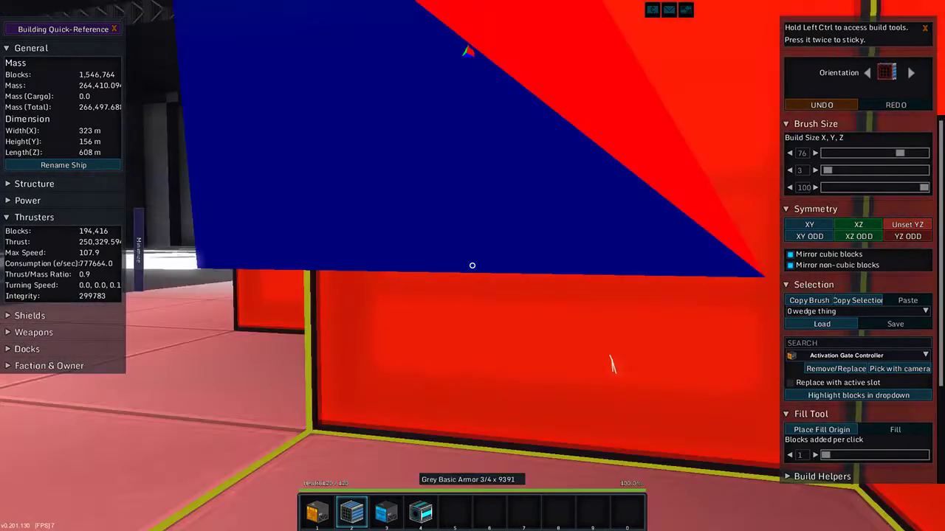
key(w)
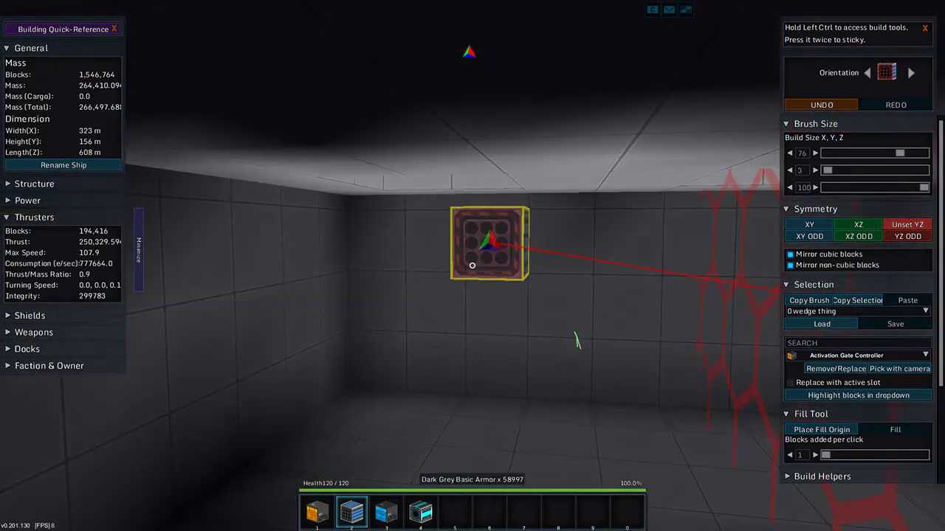
key(s)
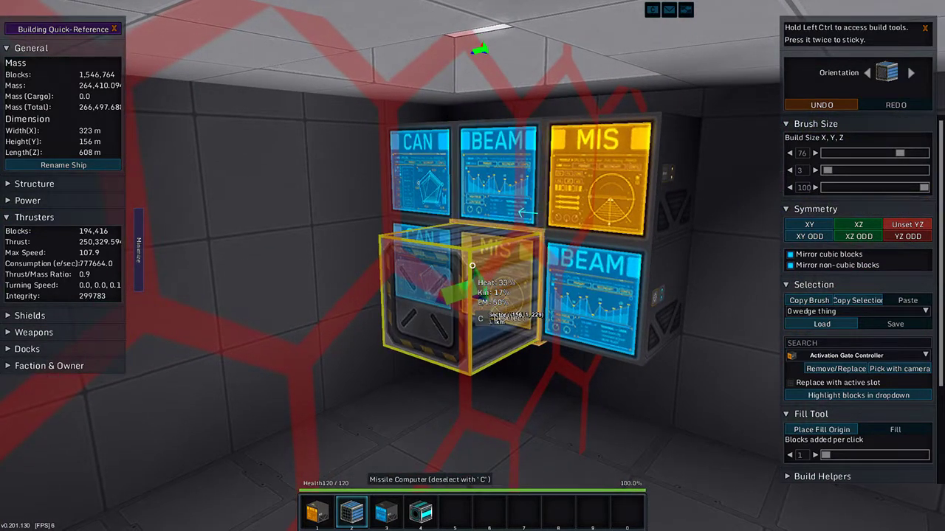
key(w)
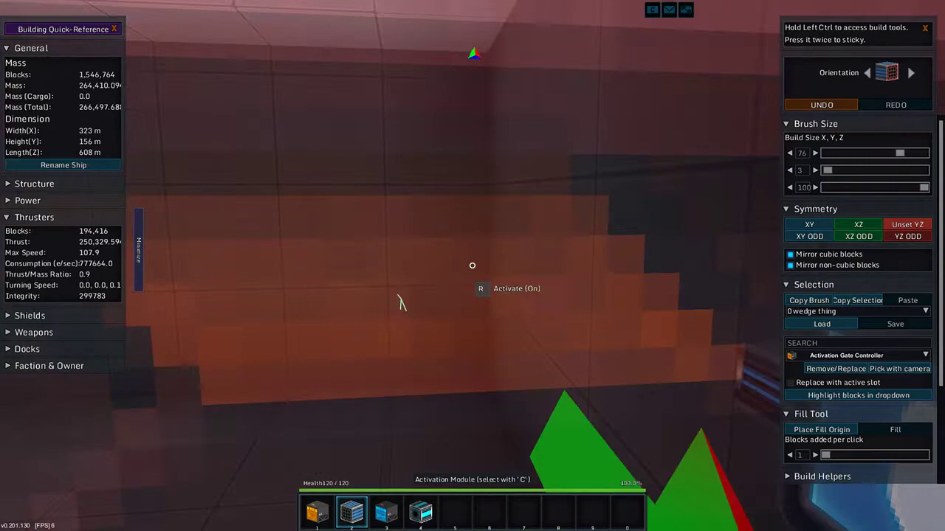
key(w)
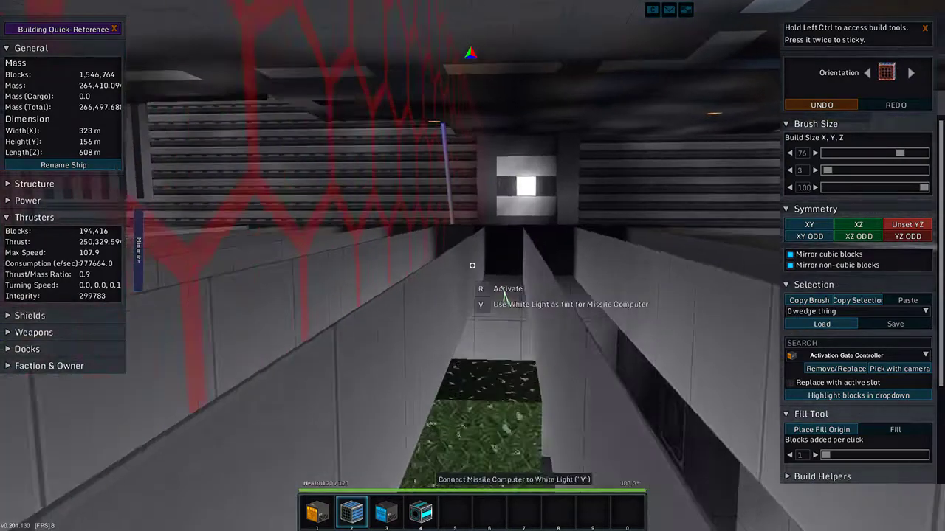
key(w)
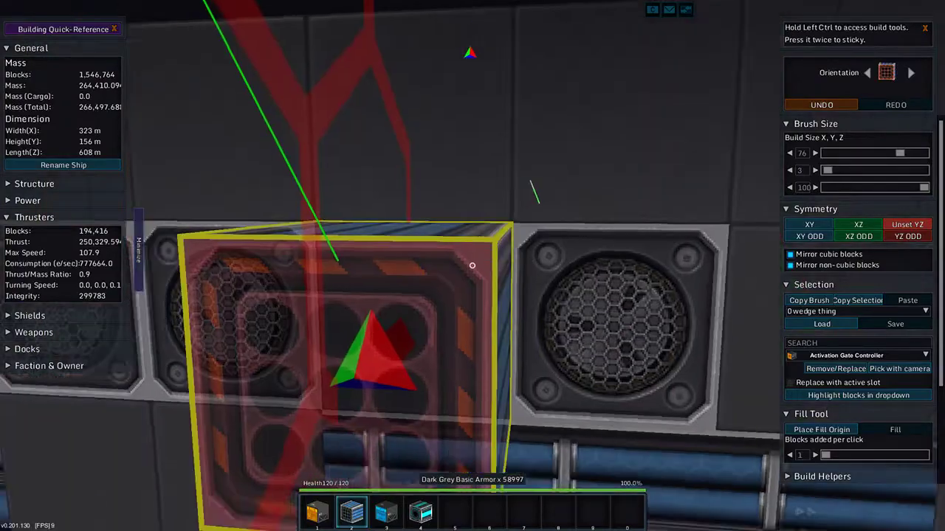
key(w)
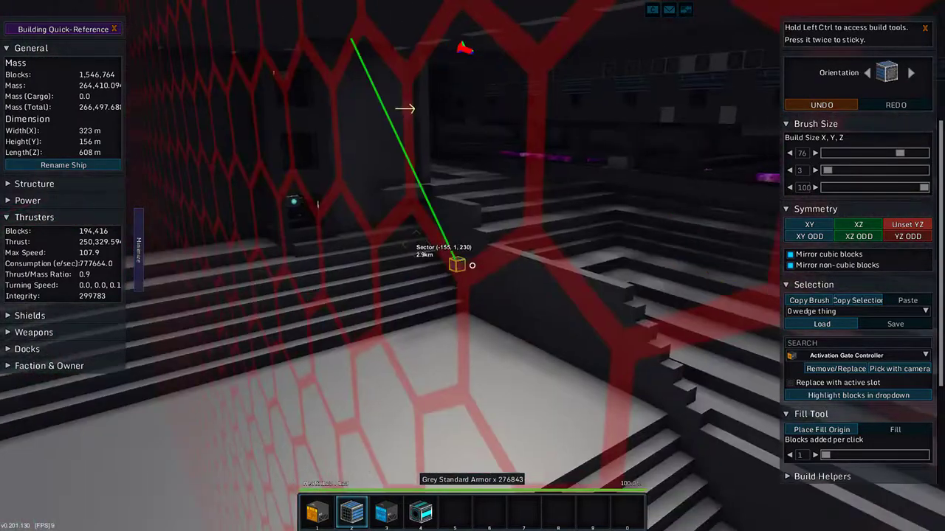
key(w)
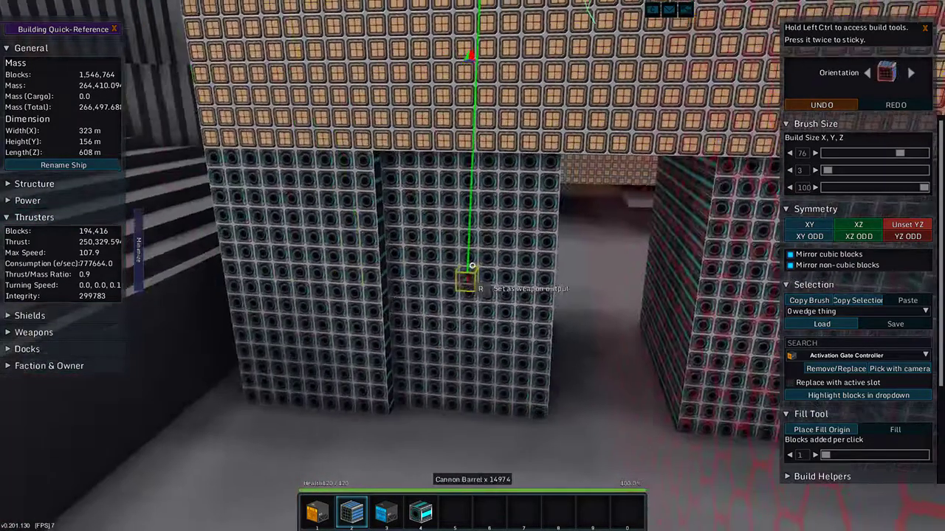
key(w)
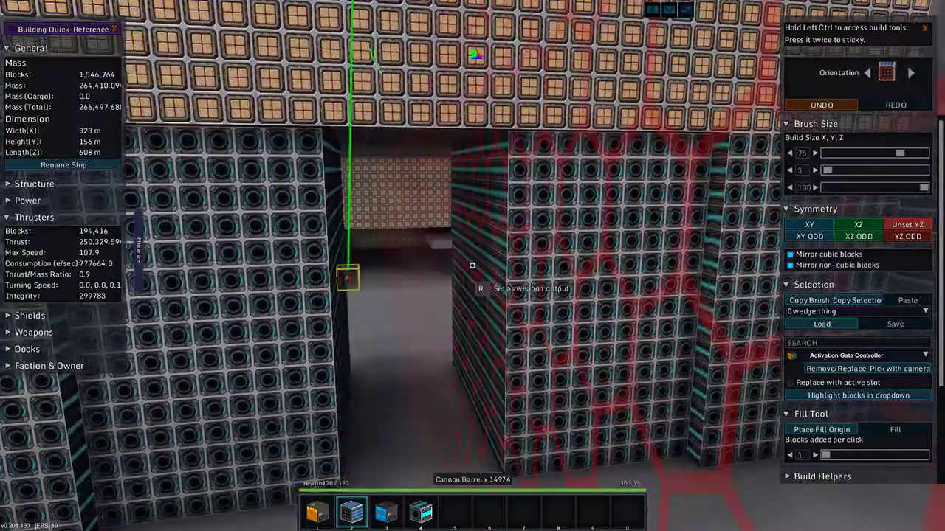
key(w)
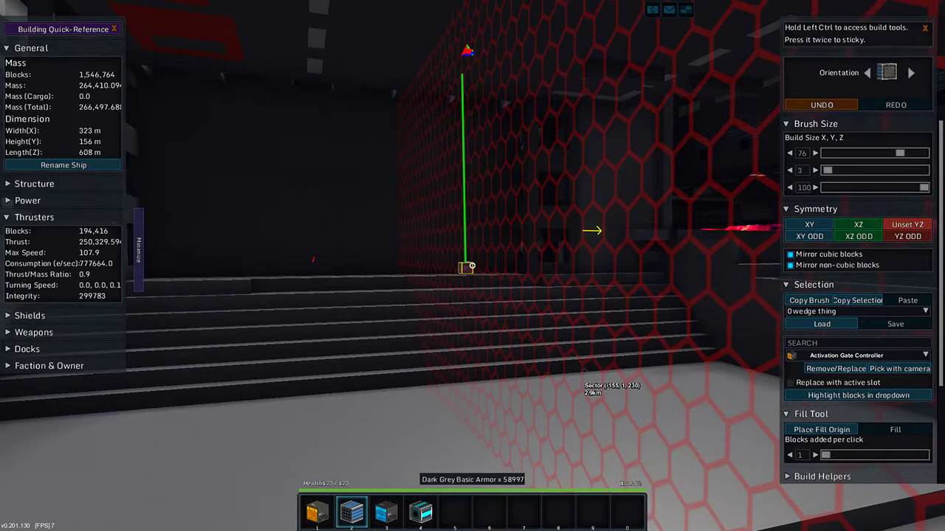
key(a)
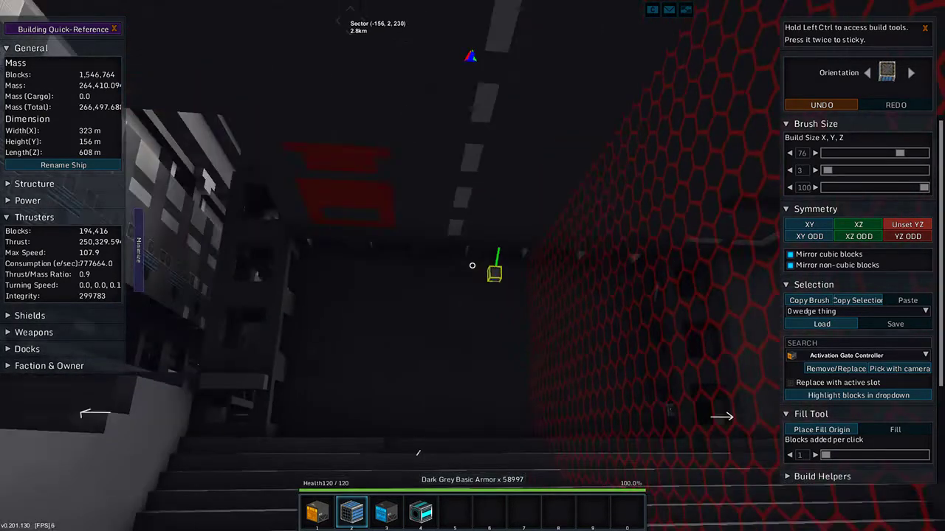
key(ctrl)
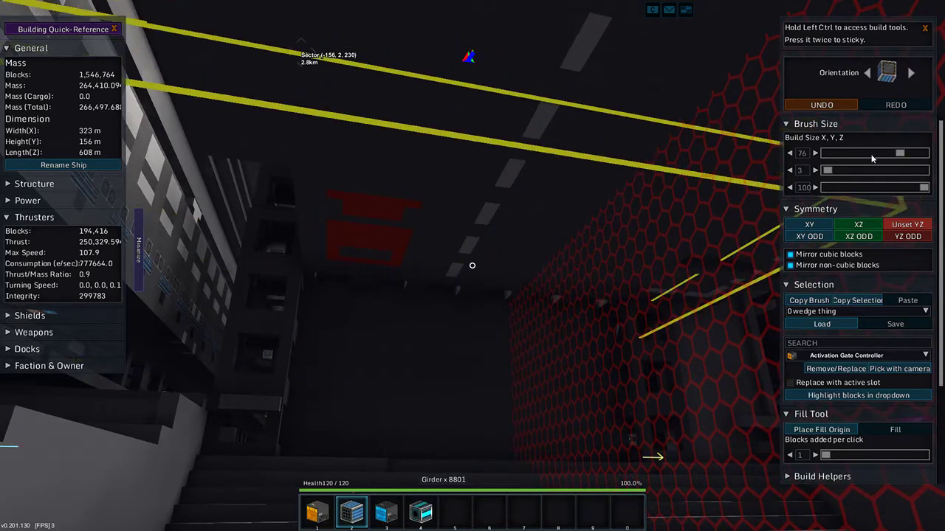
- Set the brush to 24 × 3 × 43 and place three armor slabs along the ceiling
drag(899, 153, 872, 152)
click(866, 187)
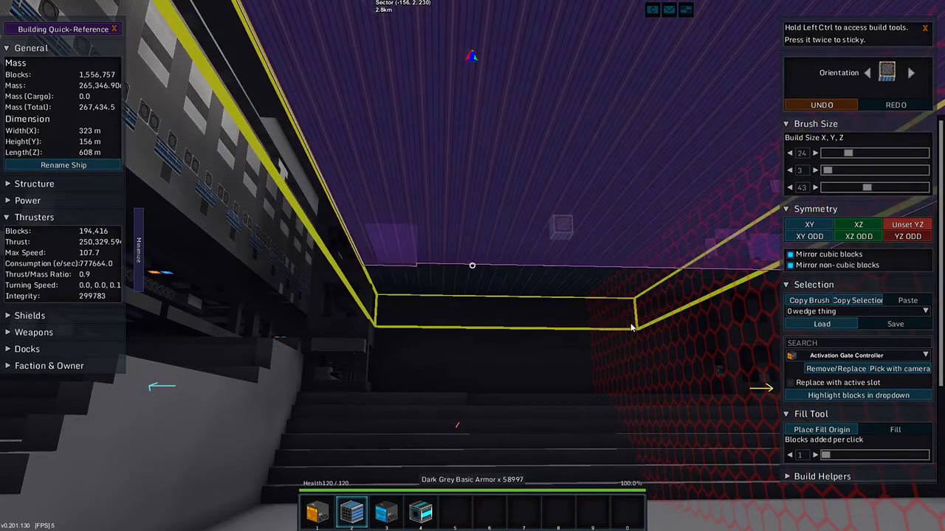
click(631, 327)
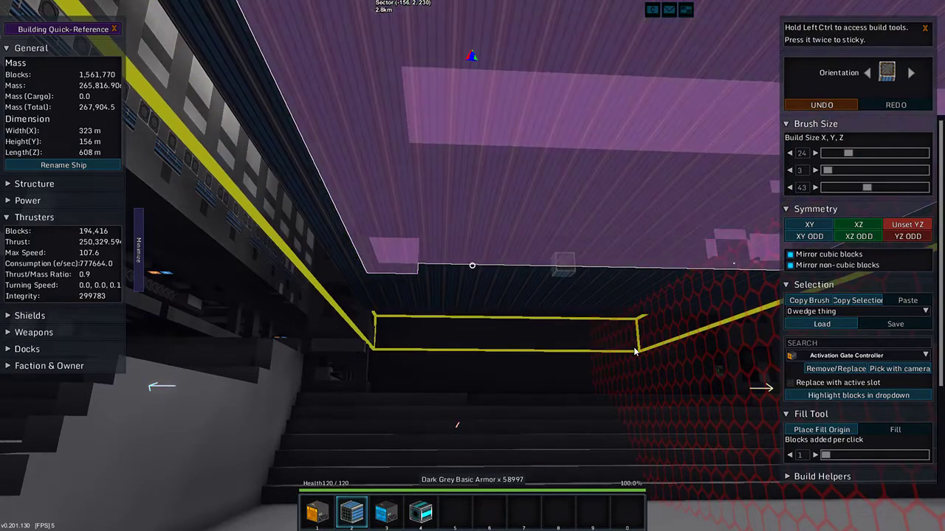
click(636, 366)
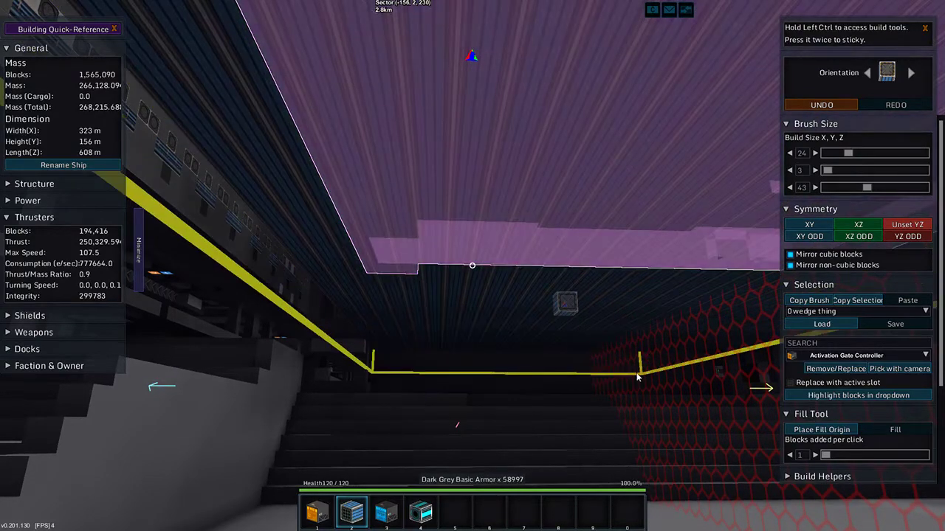
click(637, 381)
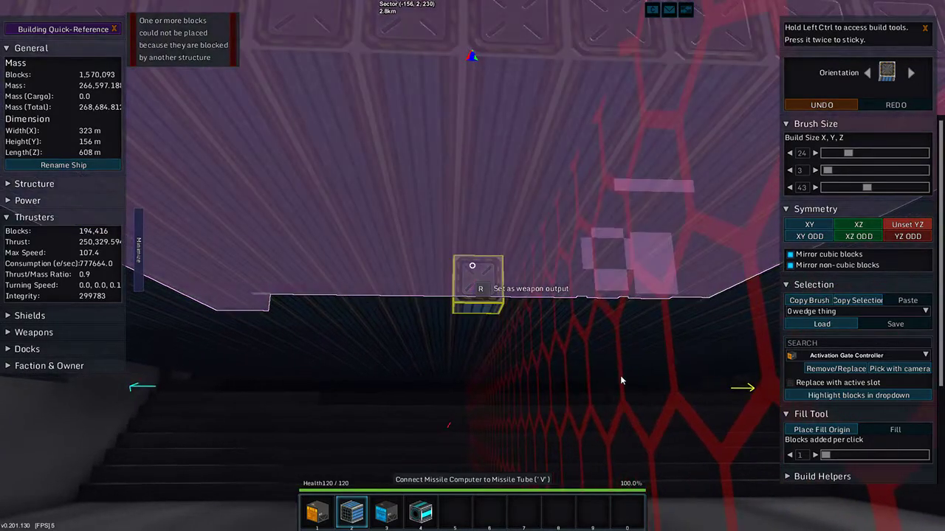
- Link the ceiling blocks to the Missile Computer, checking the Damage Beam total in the Weapons panel
key(f)
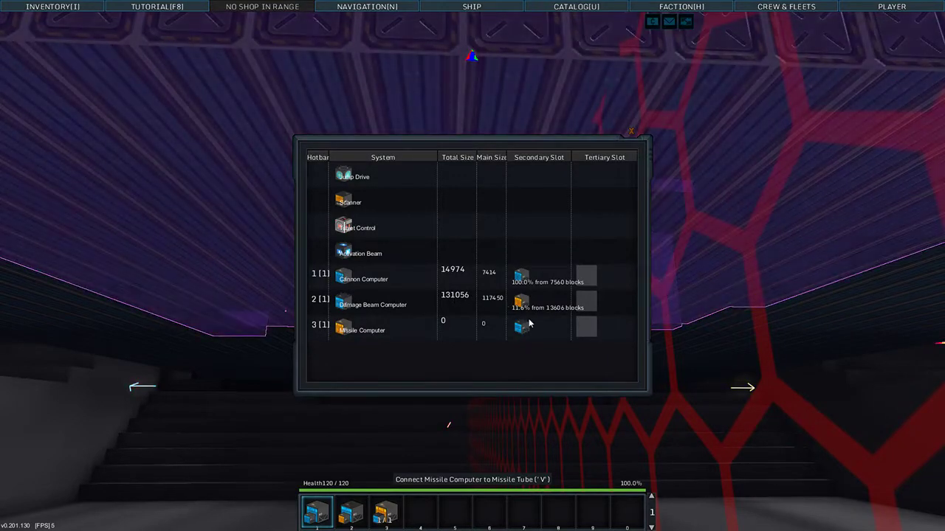
key(f)
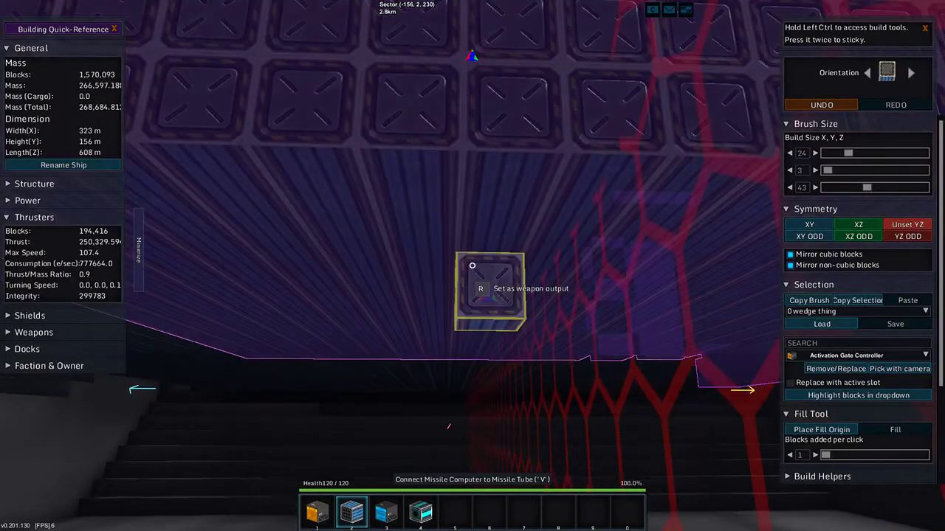
key(v)
key(f)
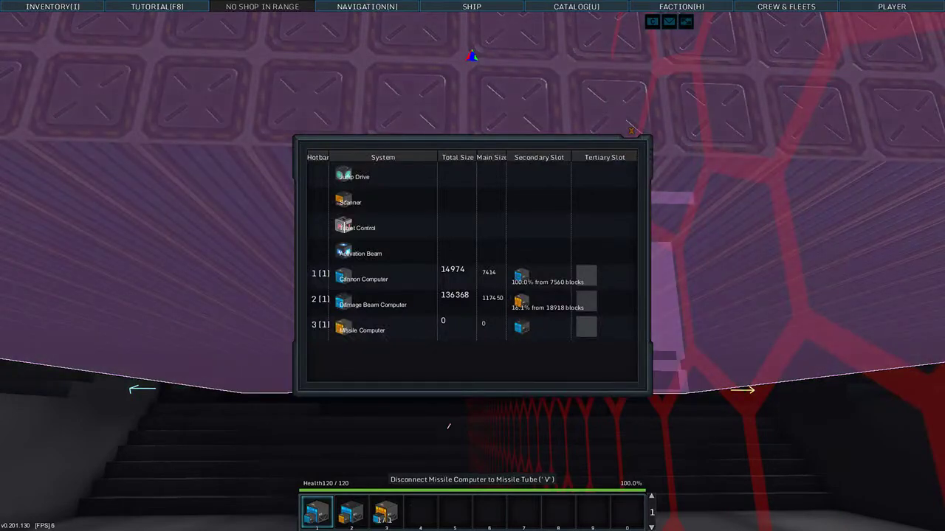
key(f)
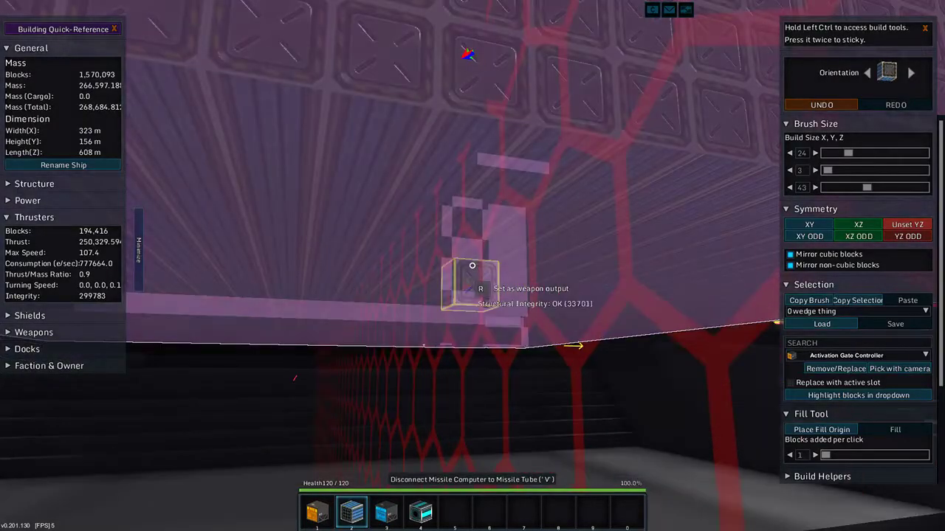
key(f)
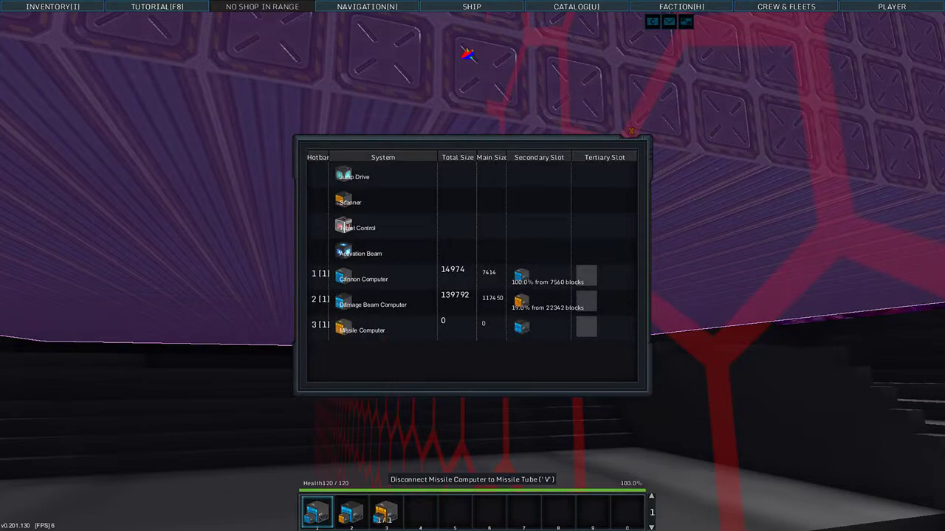
key(f)
key(f)
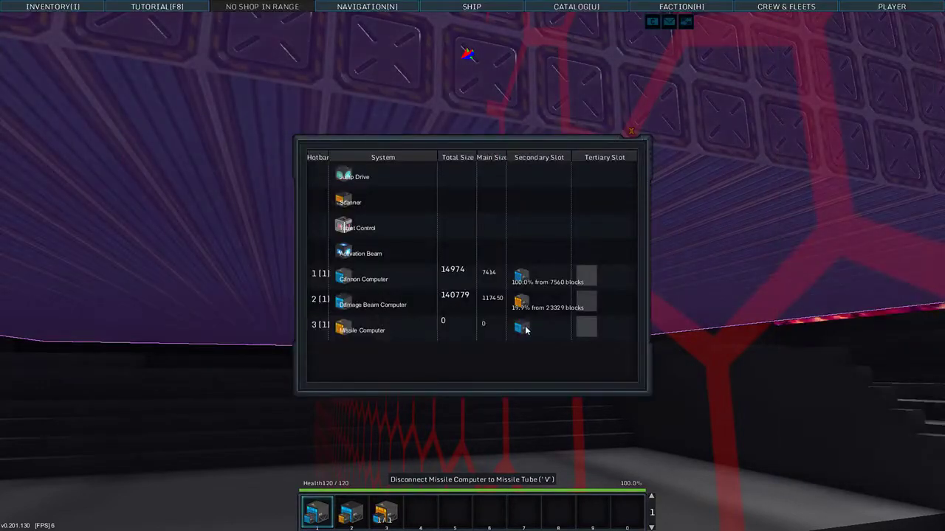
key(f)
- Move along the pink ceiling structure and bring up the build-area preview
key(d)
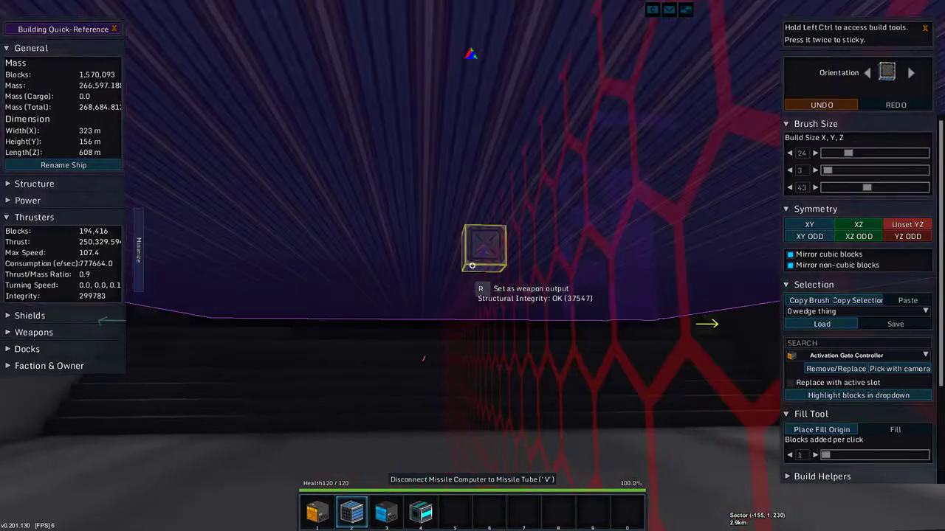
key(w)
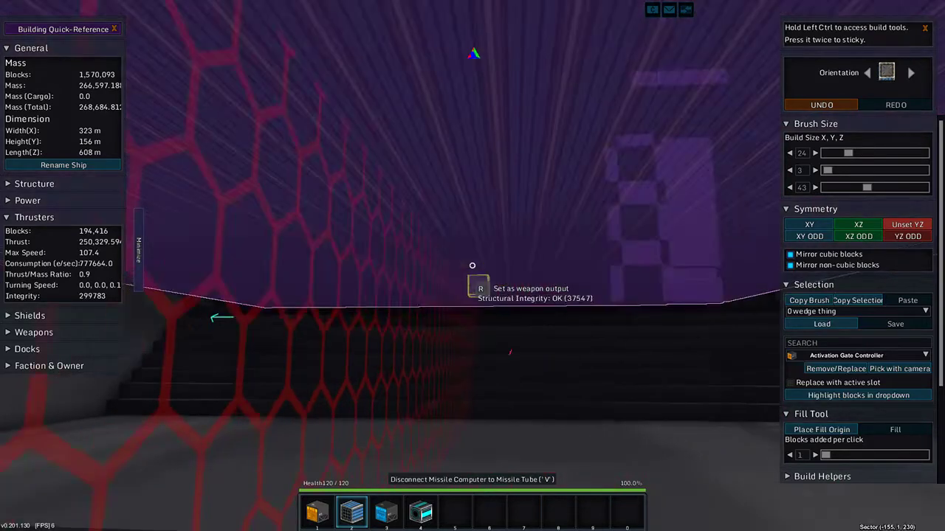
key(d)
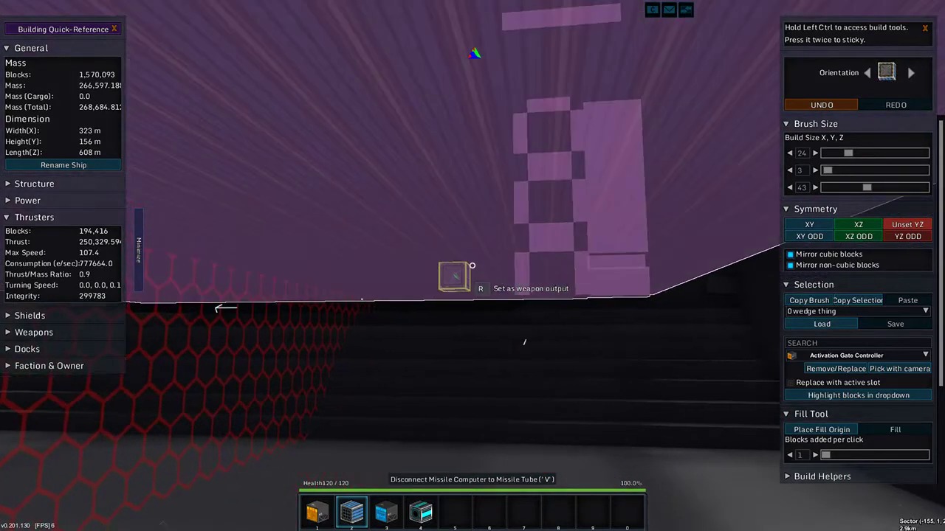
key(ctrl)
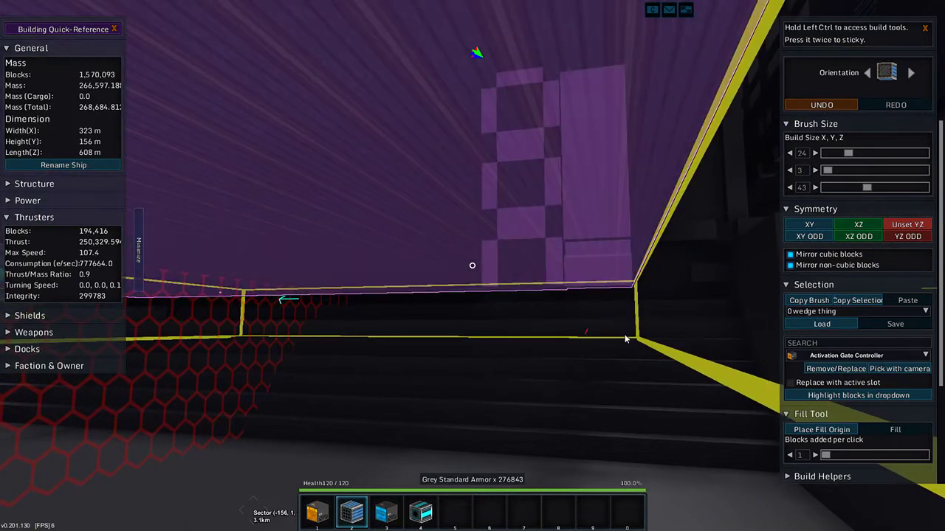
- Place a wall below the ceiling, fill the dark gap beneath it, and check weapon totals
click(625, 322)
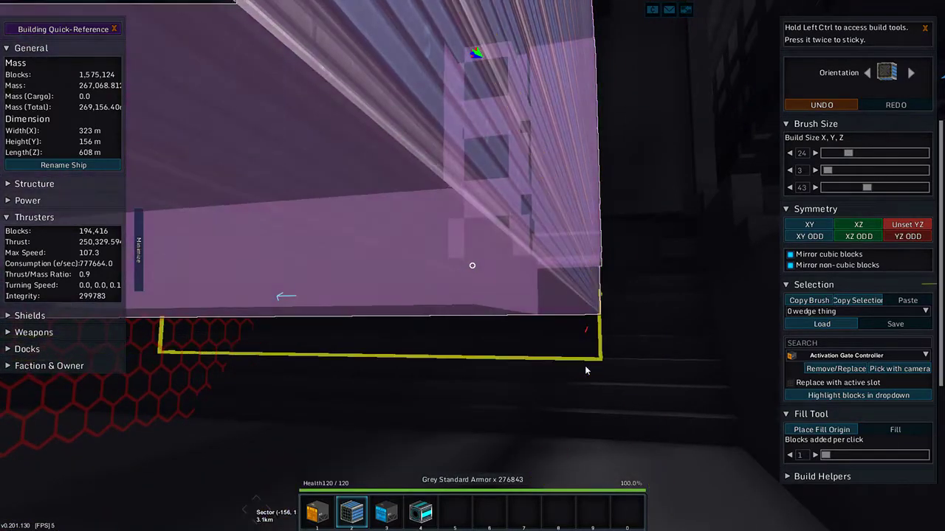
click(589, 413)
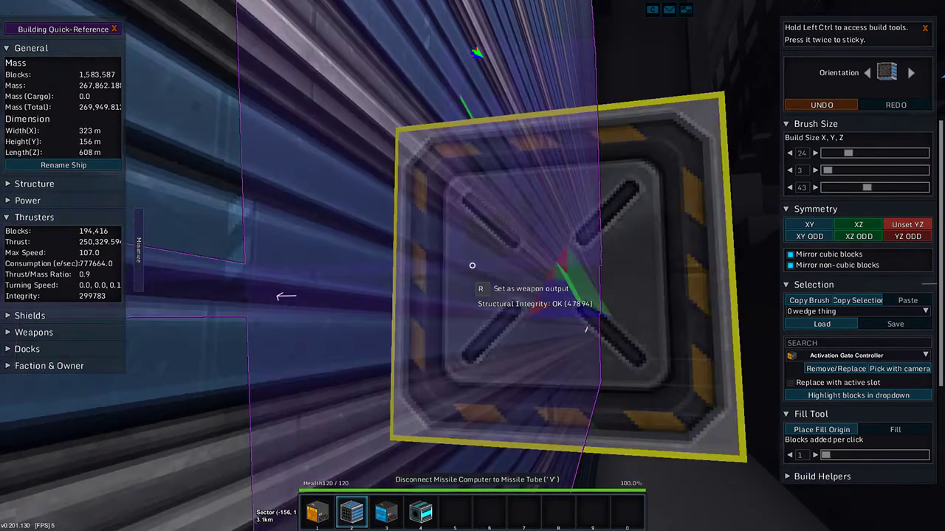
key(space)
key(space)
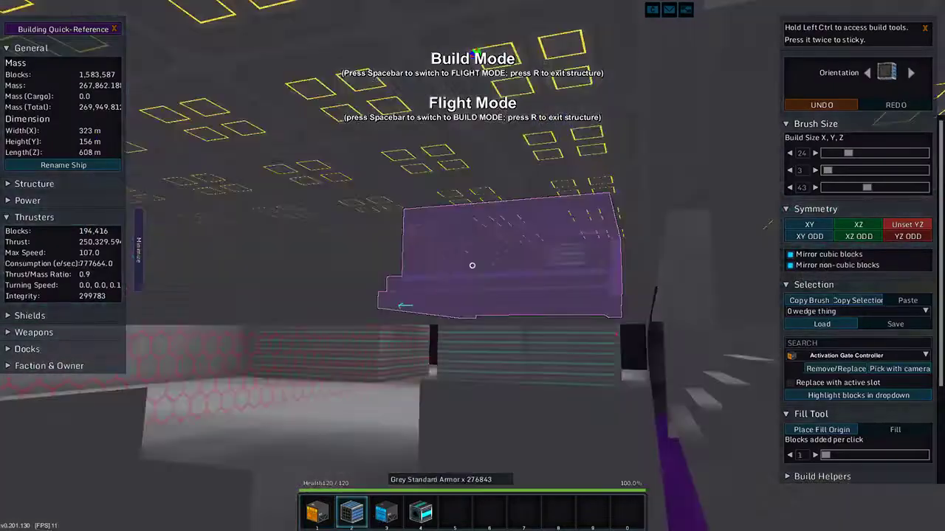
key(k)
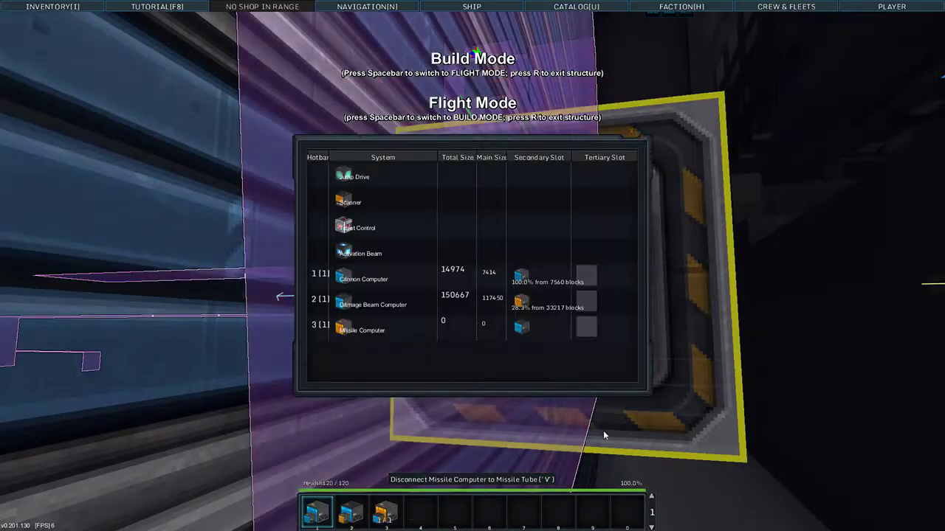
key(k)
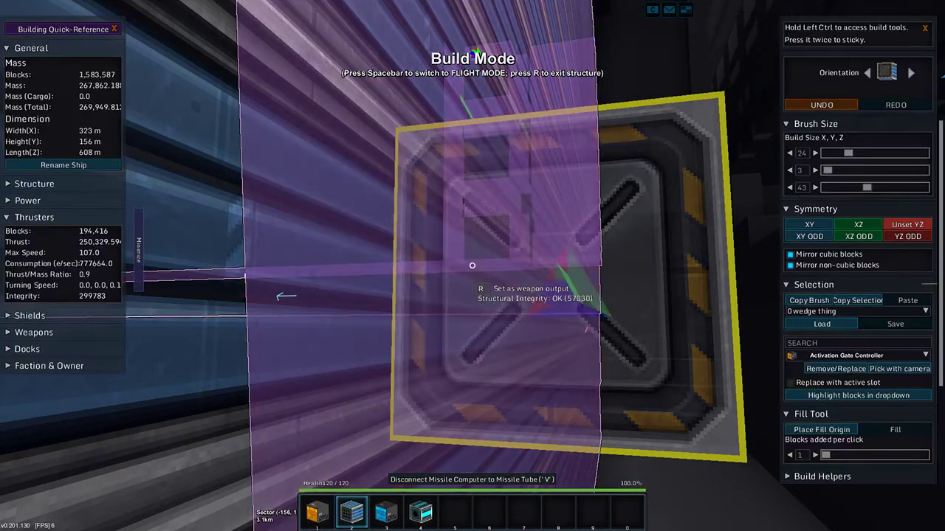
- Fly to the cyan block area and place a dark grey armor slab beside it
key(w)
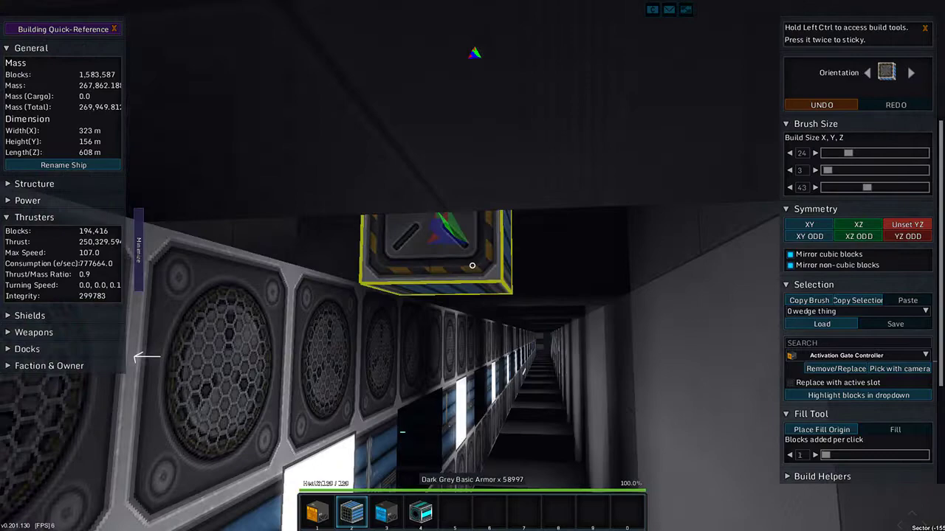
key(w)
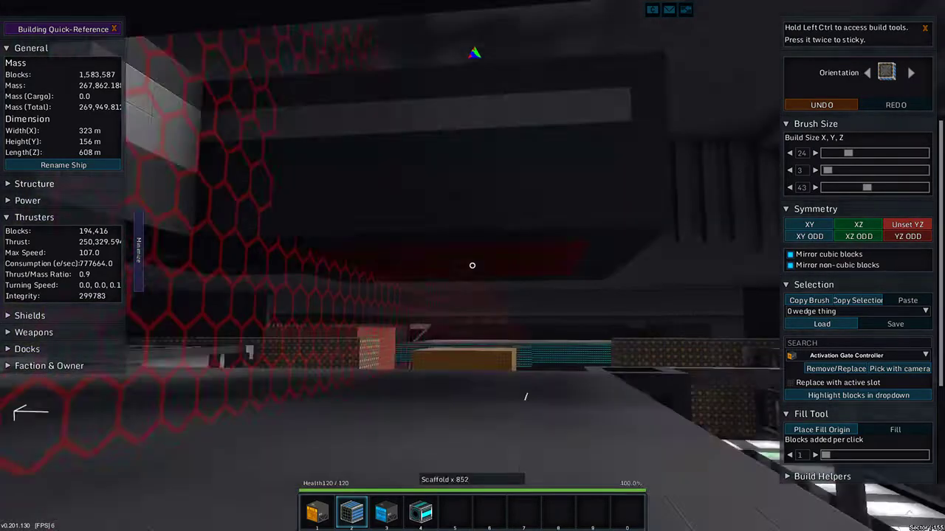
key(w)
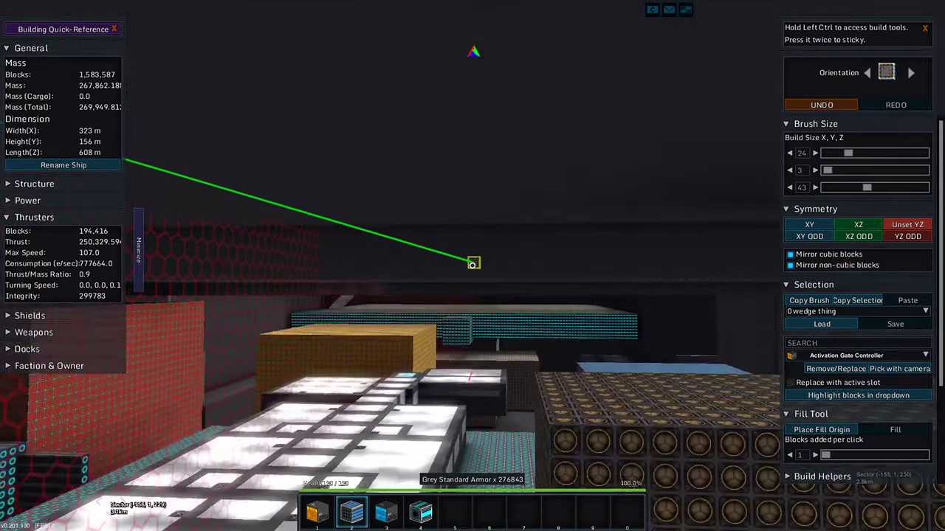
key(w)
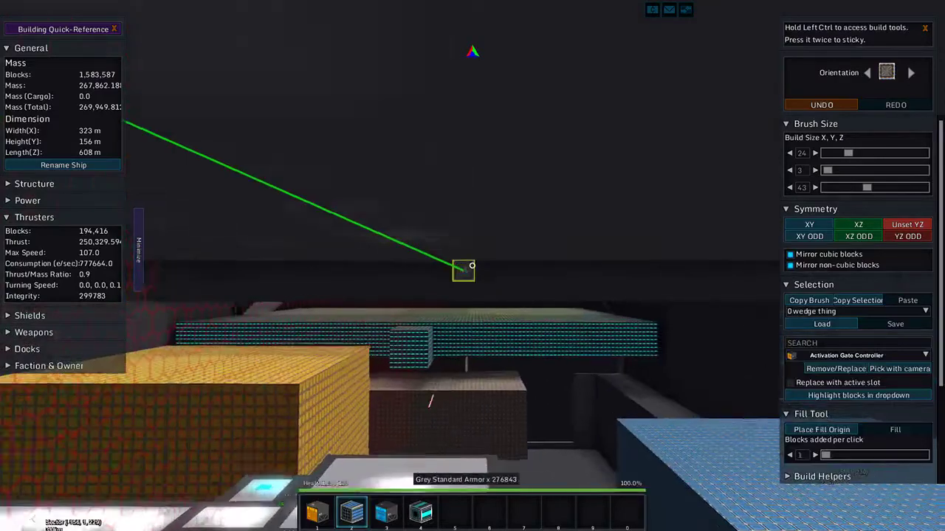
key(w)
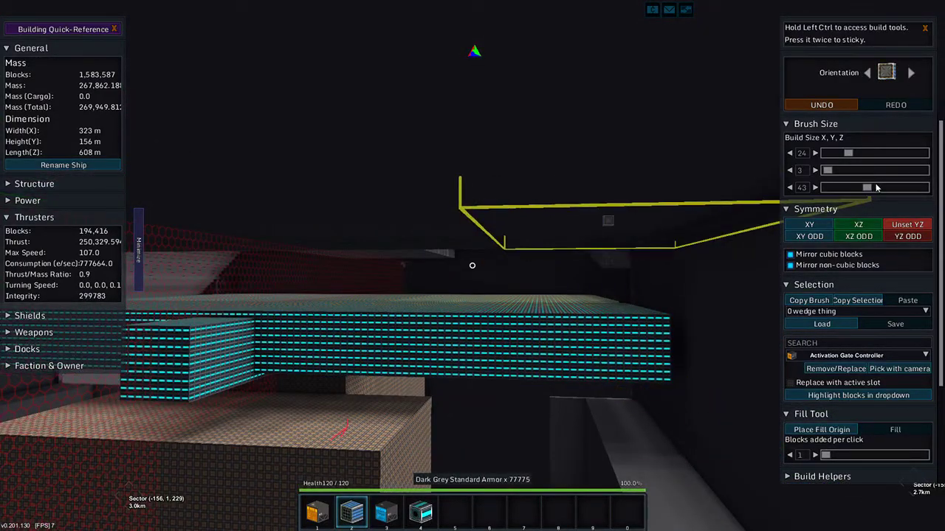
scroll(594, 290, down, 1)
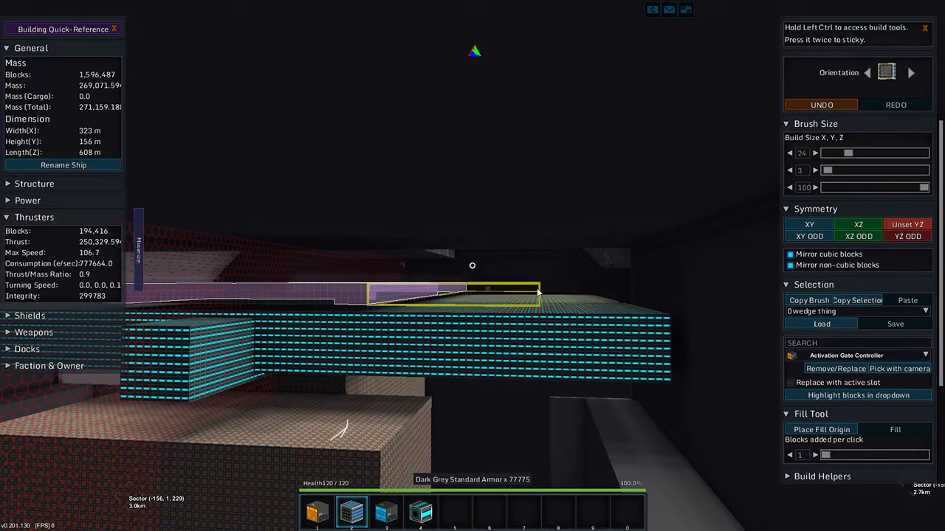
click(537, 293)
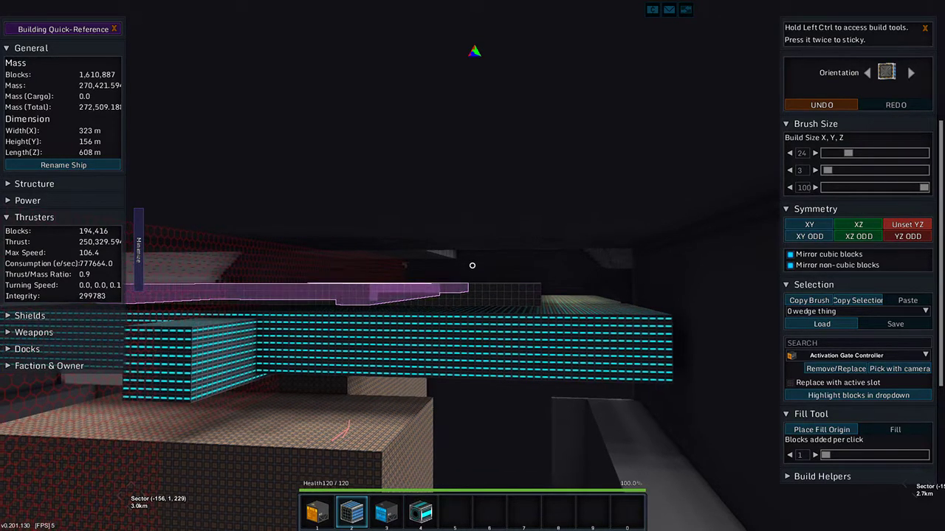
- Check weapon totals, then fly over to the cyan wall of modules
key(q)
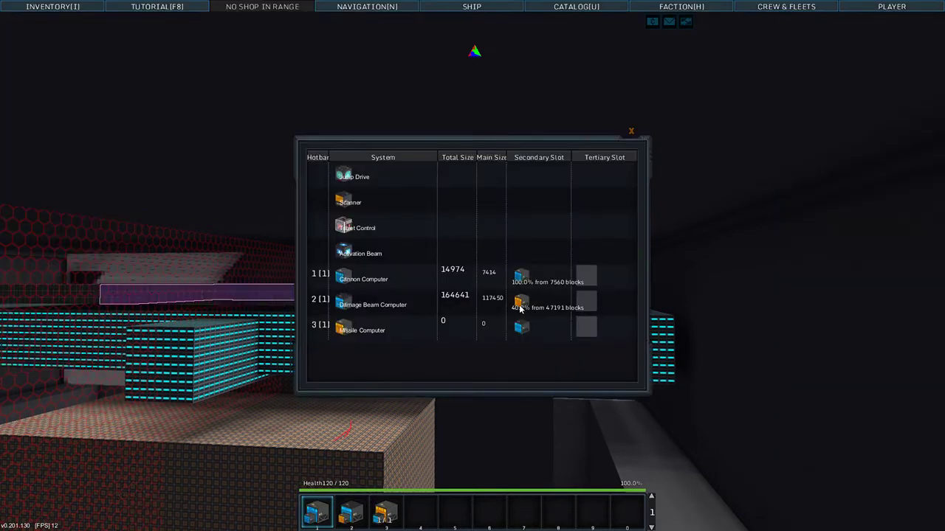
key(Escape)
key(w)
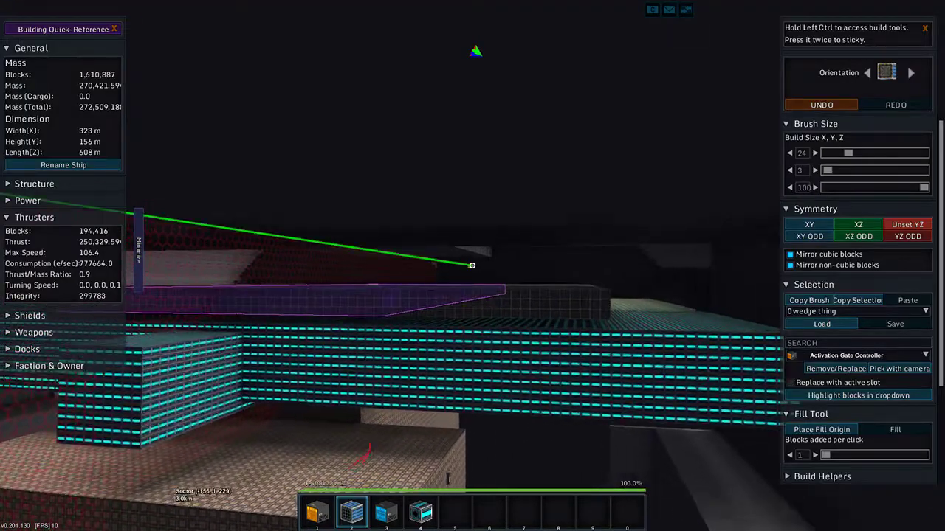
key(w)
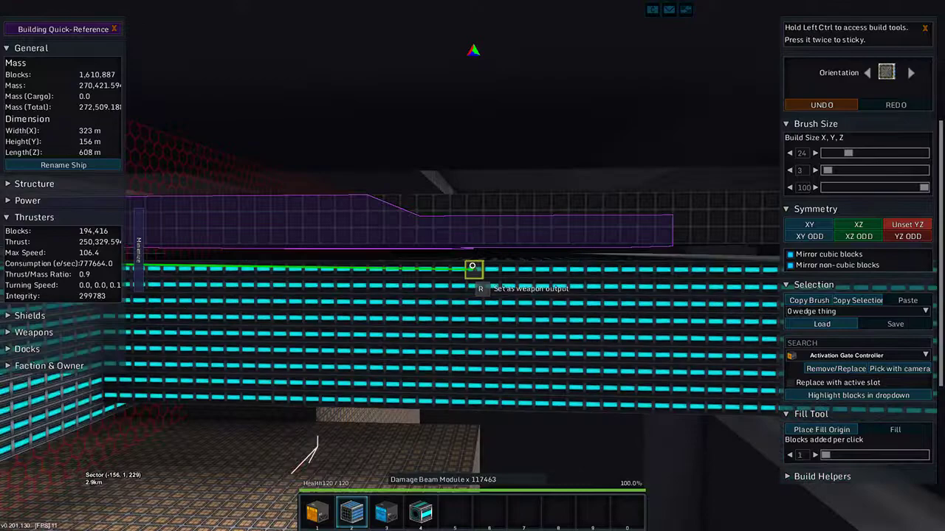
key(space)
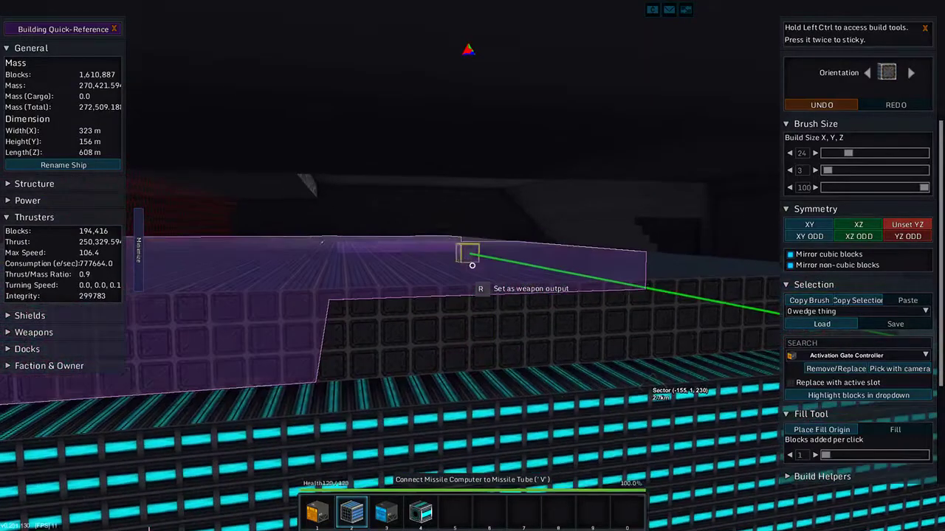
key(d)
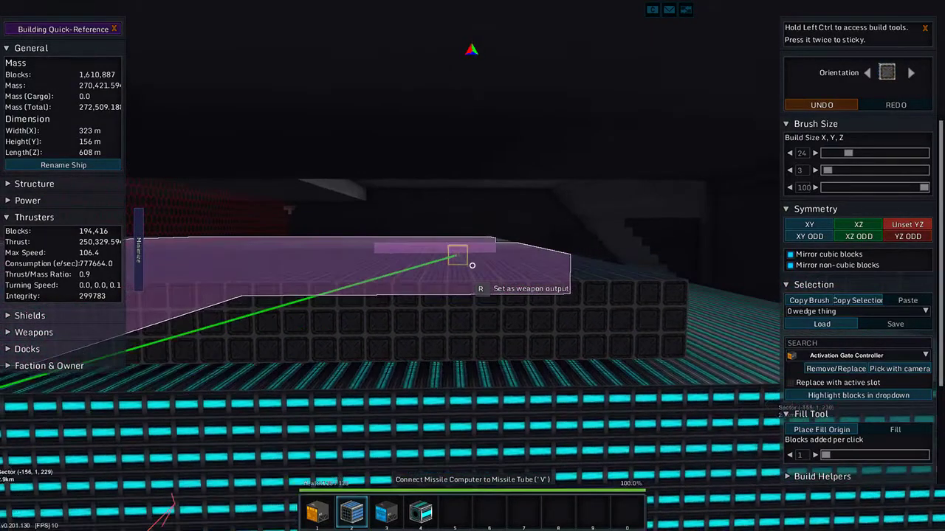
key(a)
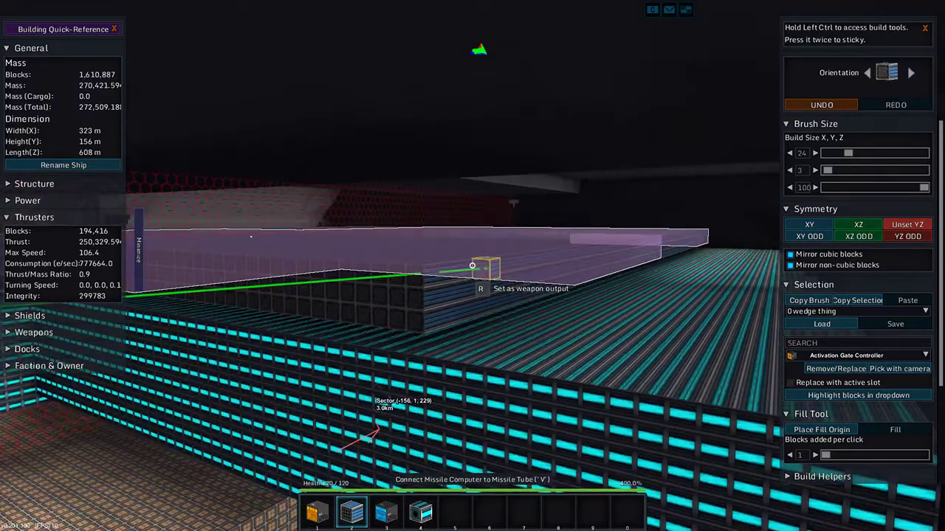
- Place a slab of damage beam modules on the hull, bringing the Damage Beam Computer to 183,237
key(f)
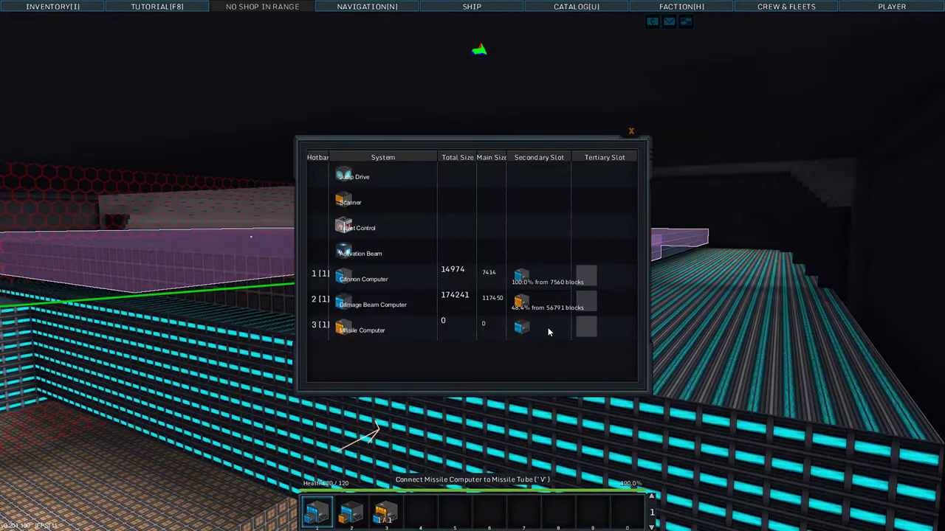
key(f)
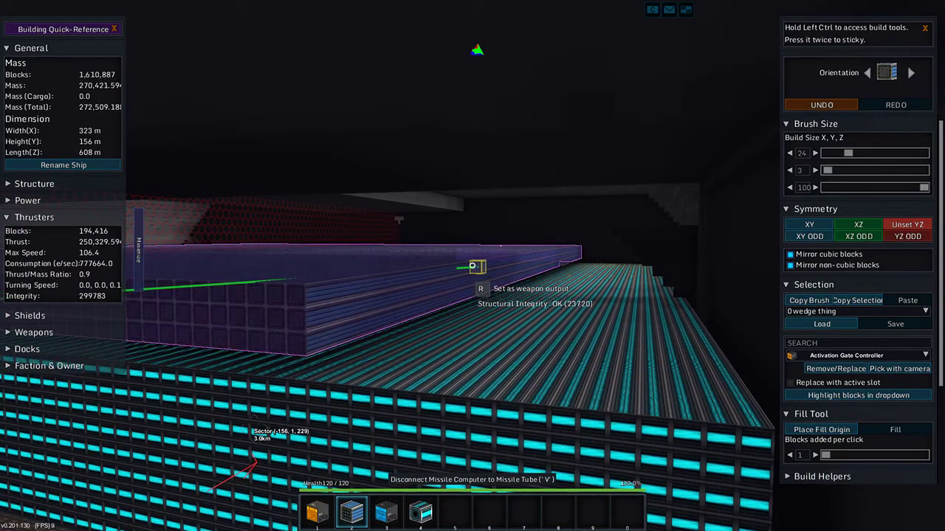
key(f)
key(f)
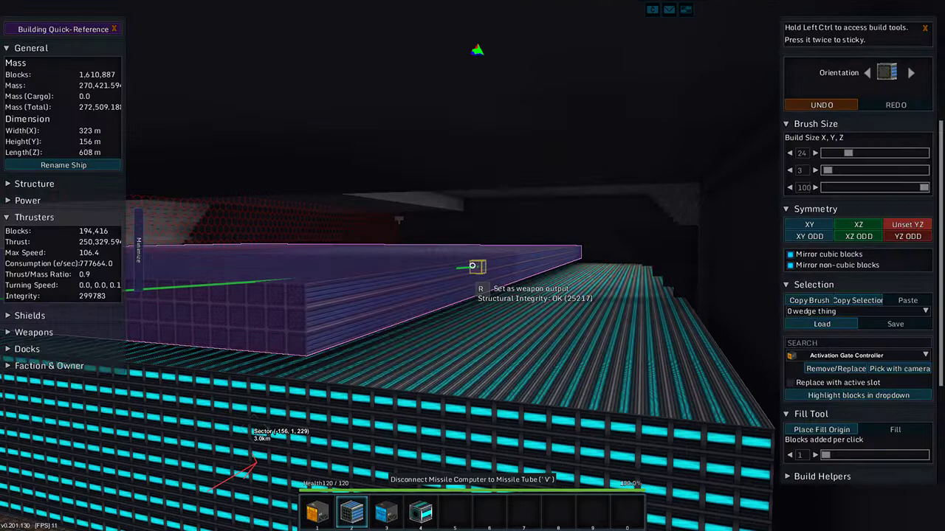
key(f)
key(f)
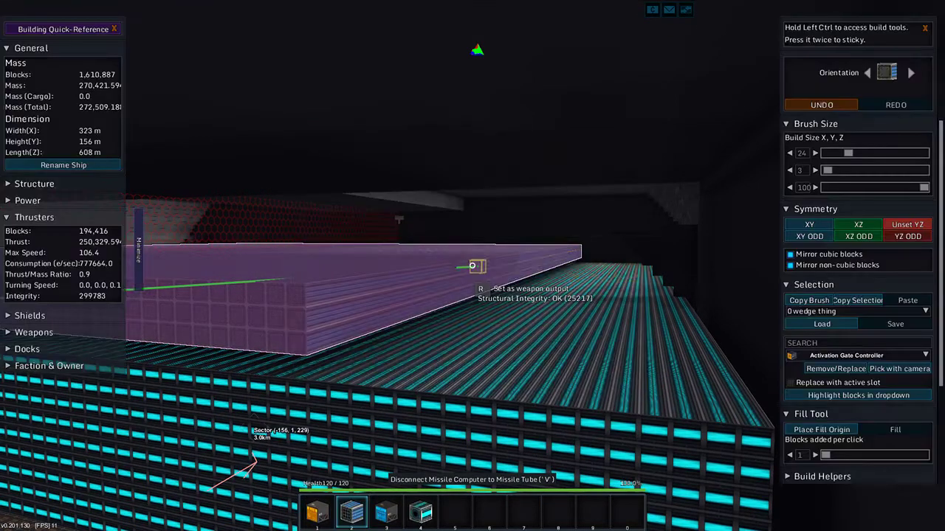
click(582, 244)
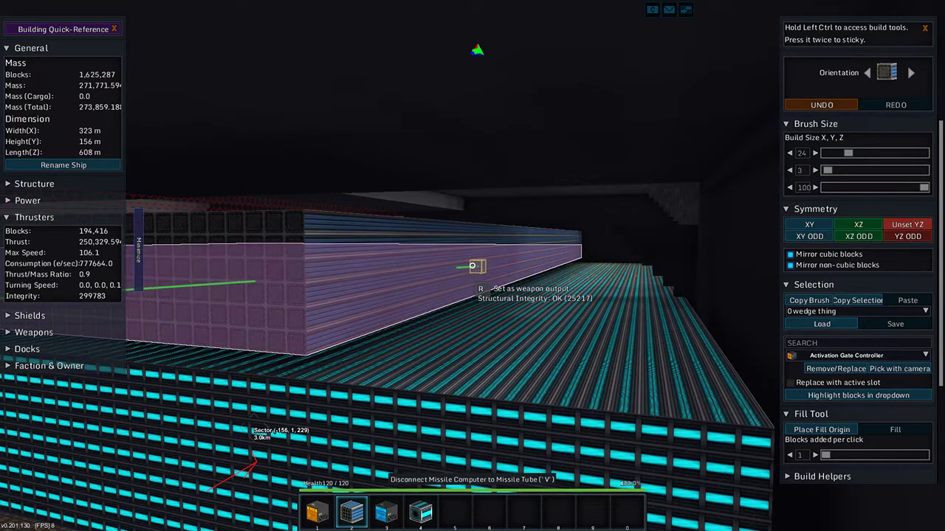
key(f)
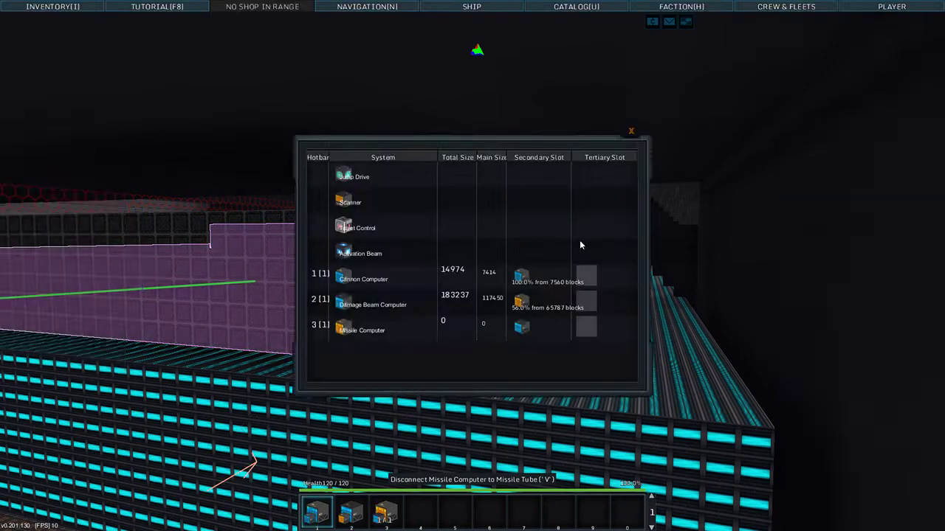
key(f)
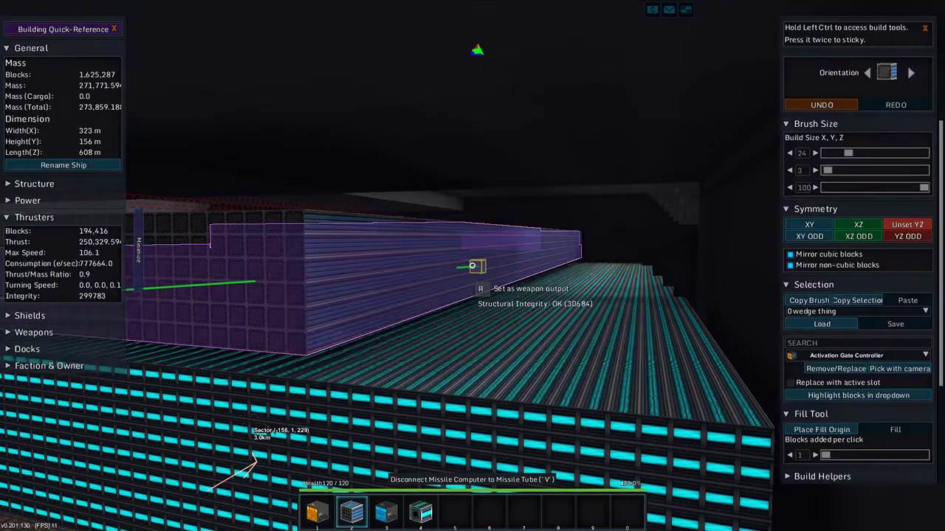
click(580, 245)
key(f)
key(f)
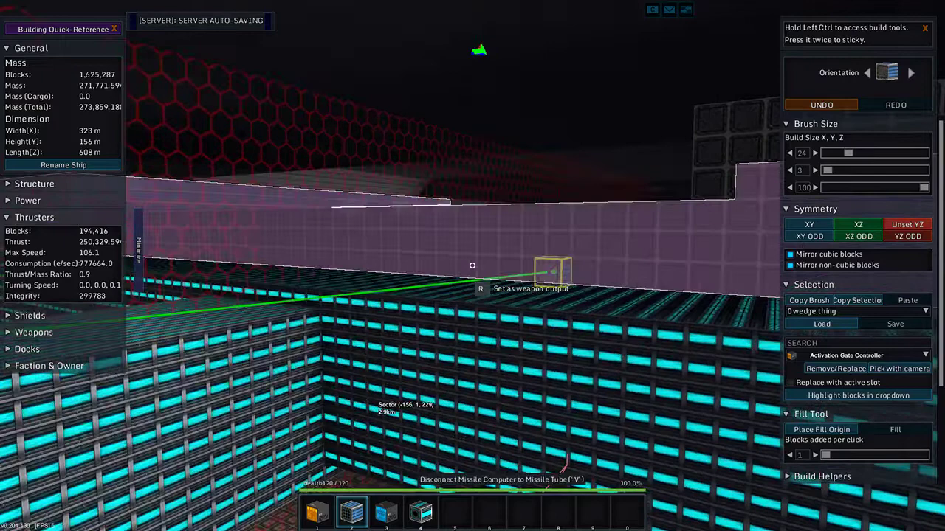
- Fill a 24×3×100 outlined area with damage beam modules and check the beam size
key(ctrl)
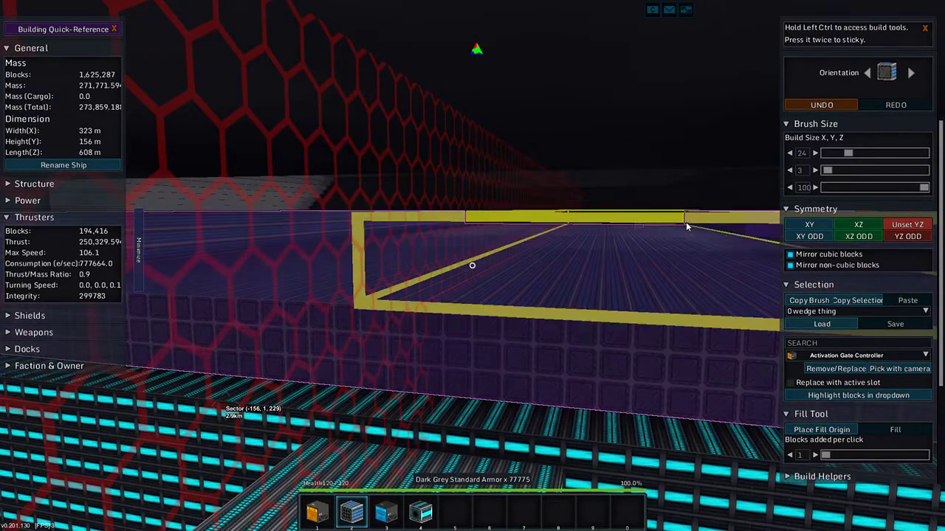
click(685, 226)
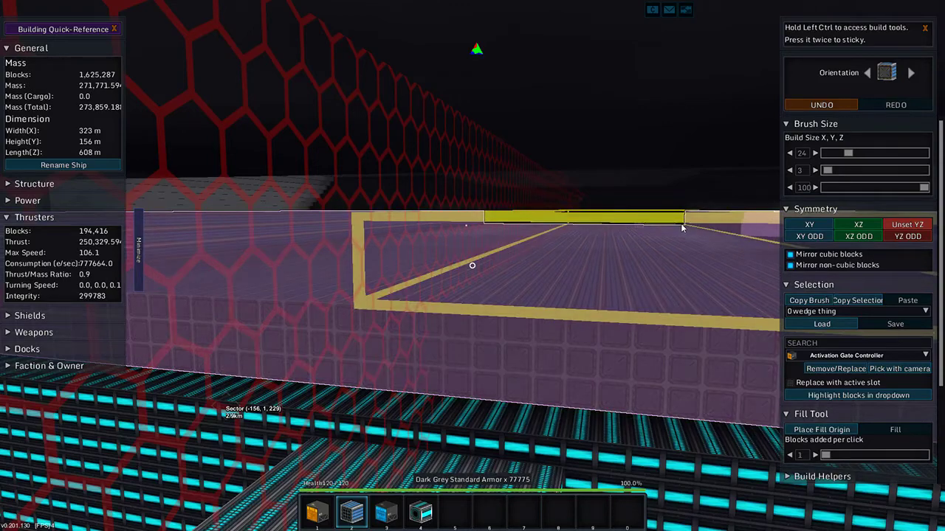
click(683, 227)
key(w)
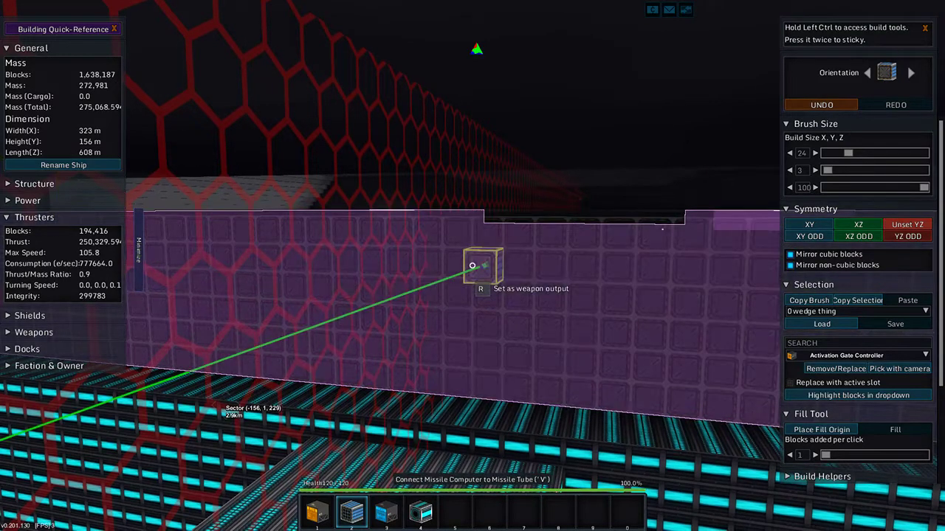
key(k)
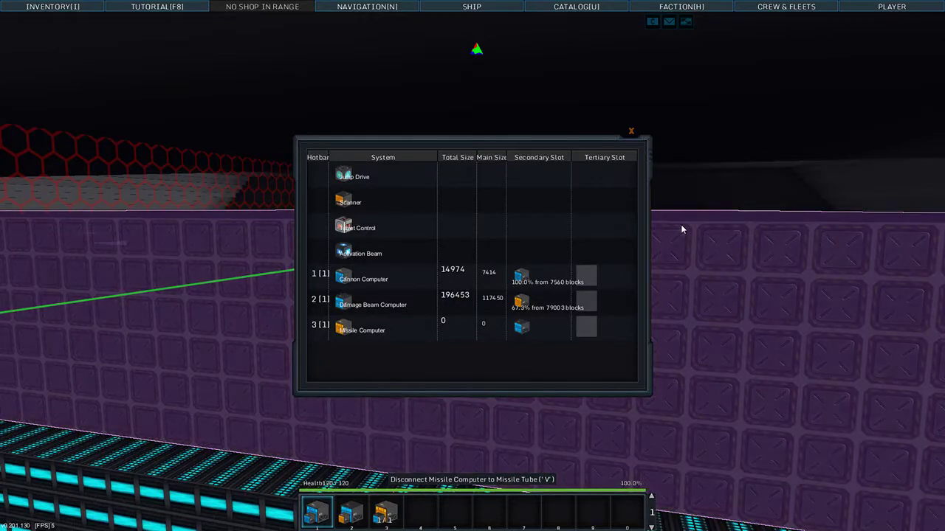
key(k)
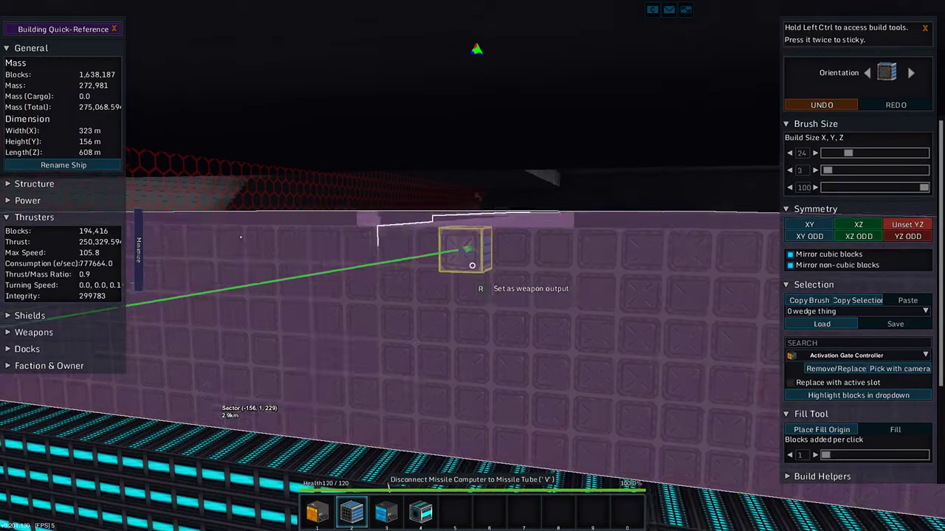
key(k)
key(k)
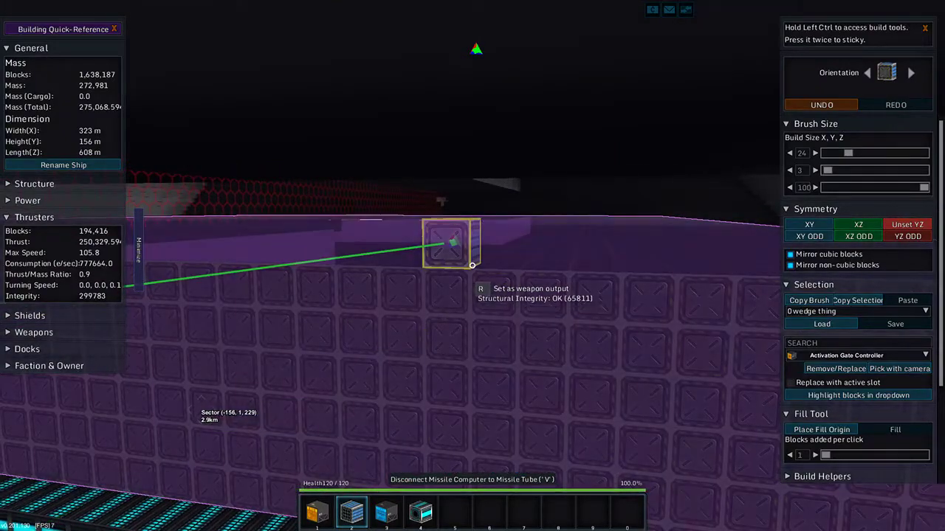
key(k)
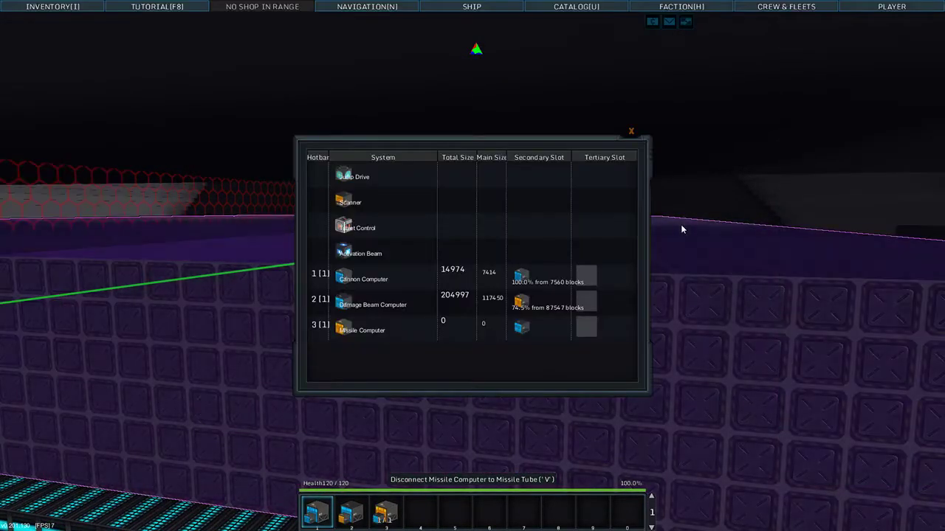
key(k)
- Recheck the Damage Beam Computer size, now 213,673, and pick beam modules again
key(k)
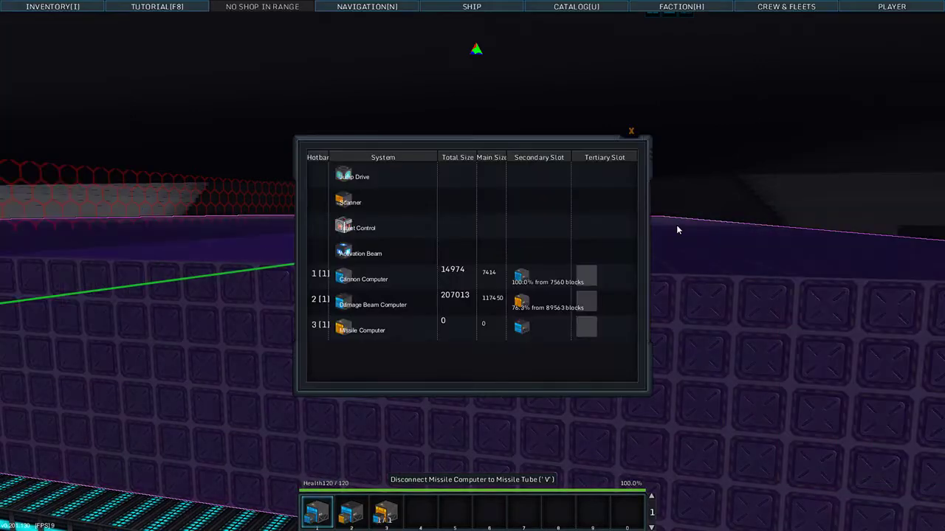
key(k)
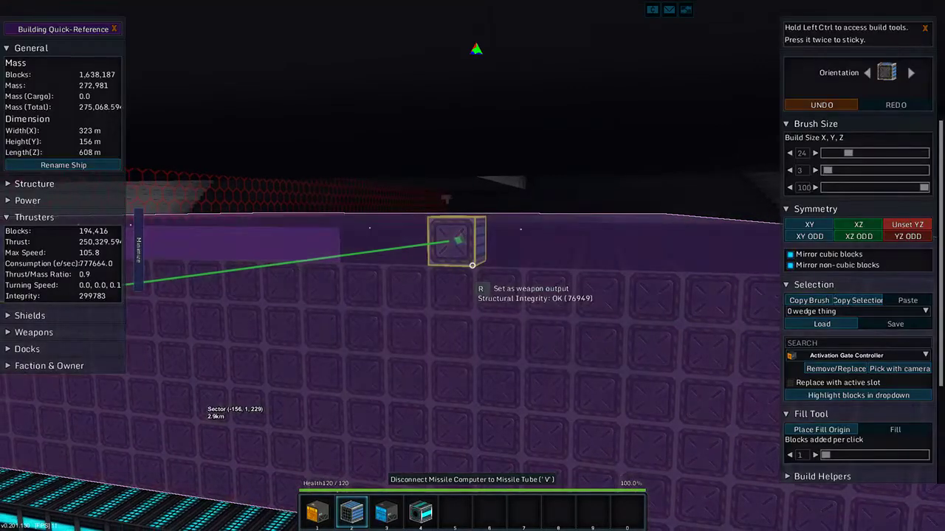
key(k)
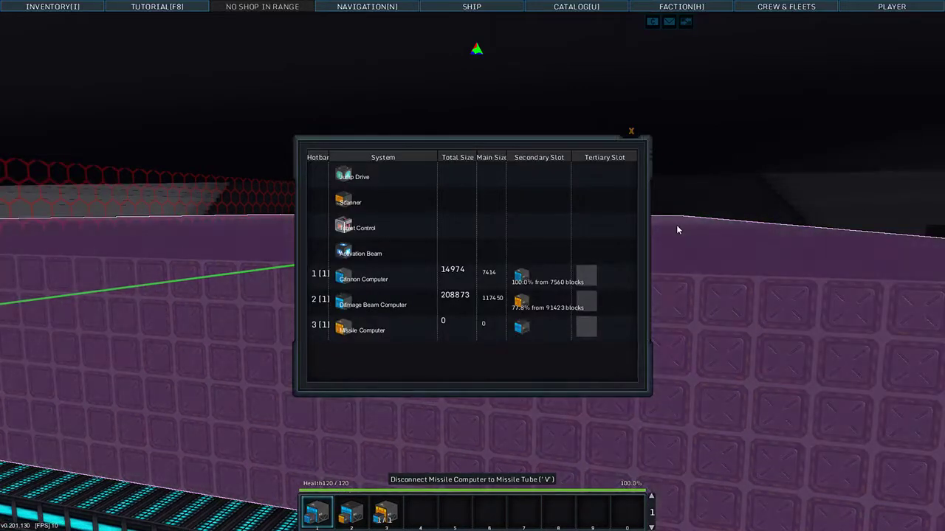
key(k)
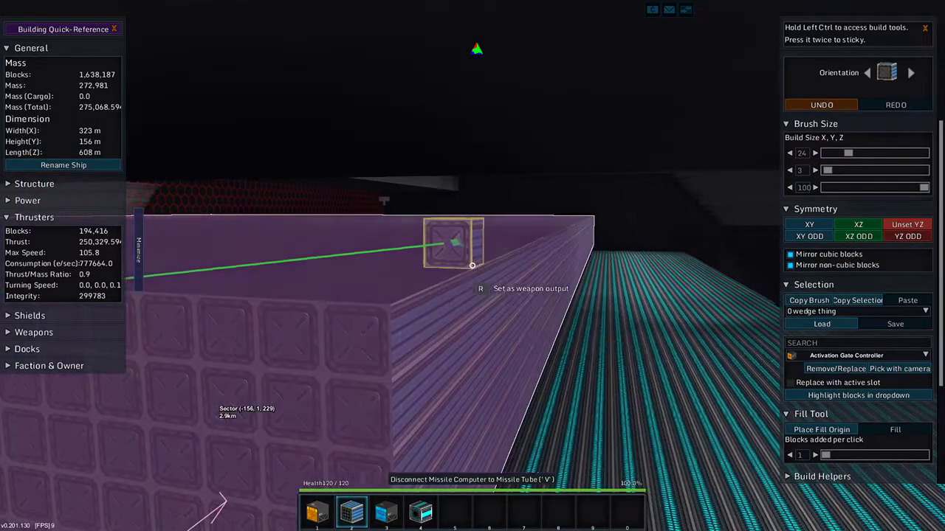
key(ctrl)
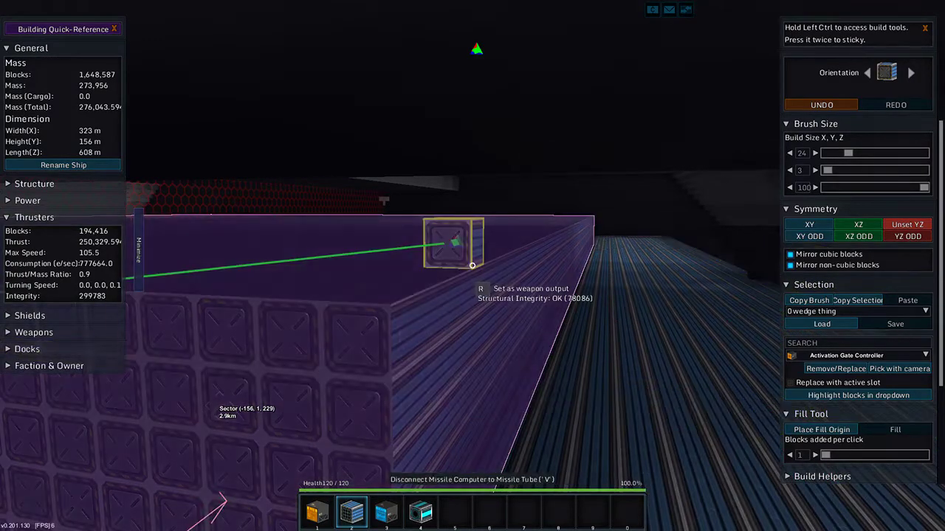
key(k)
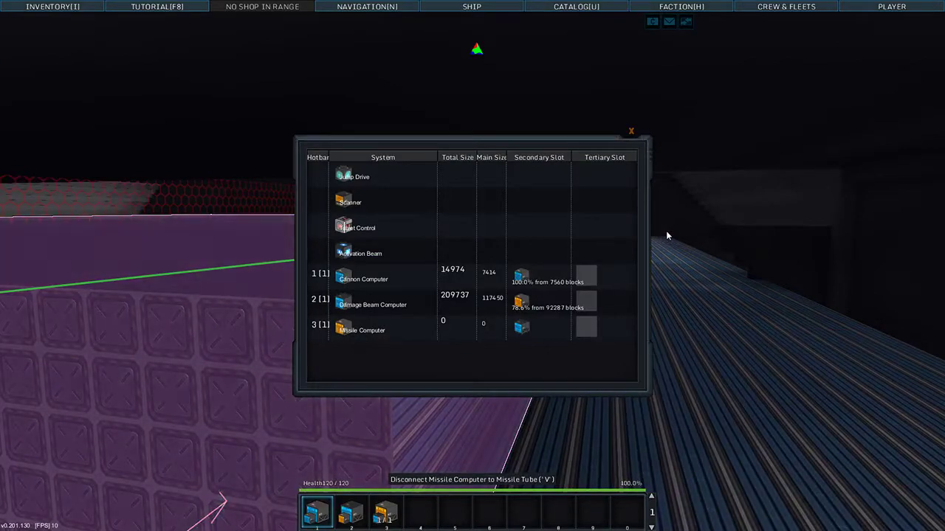
key(k)
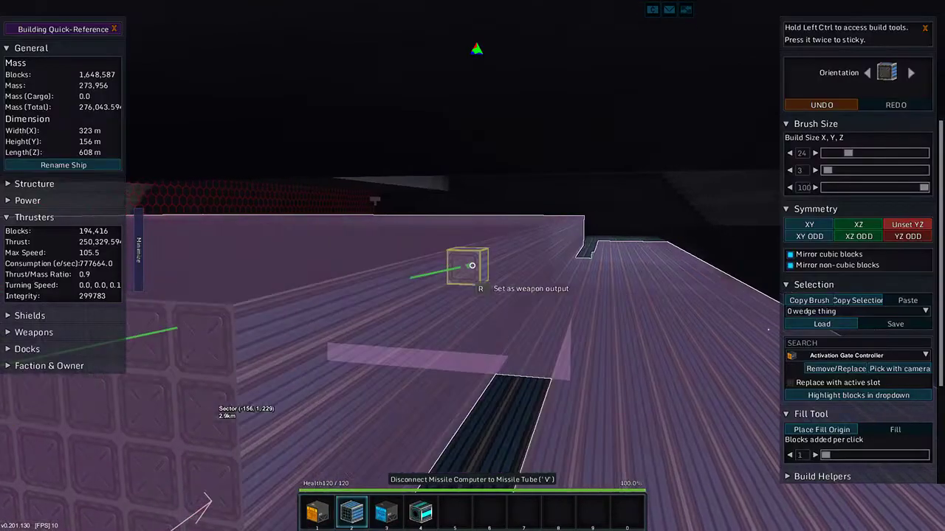
key(k)
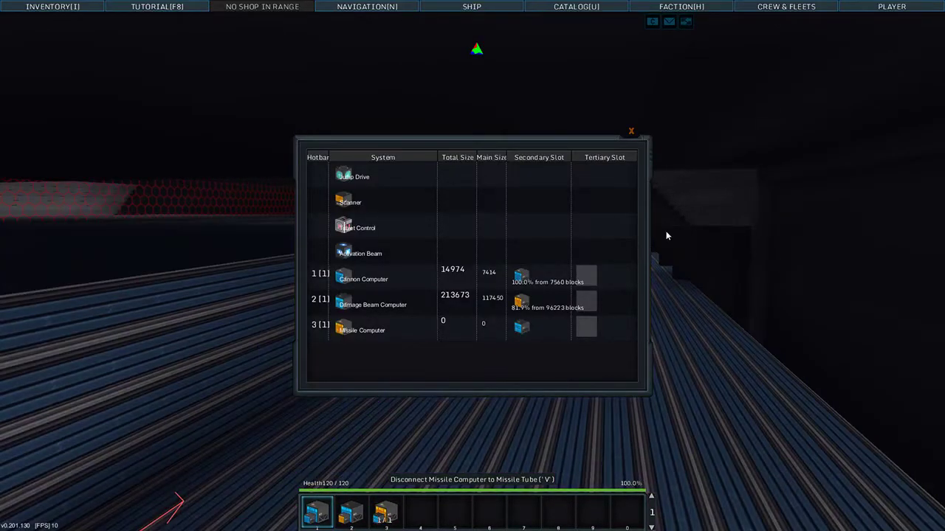
key(k)
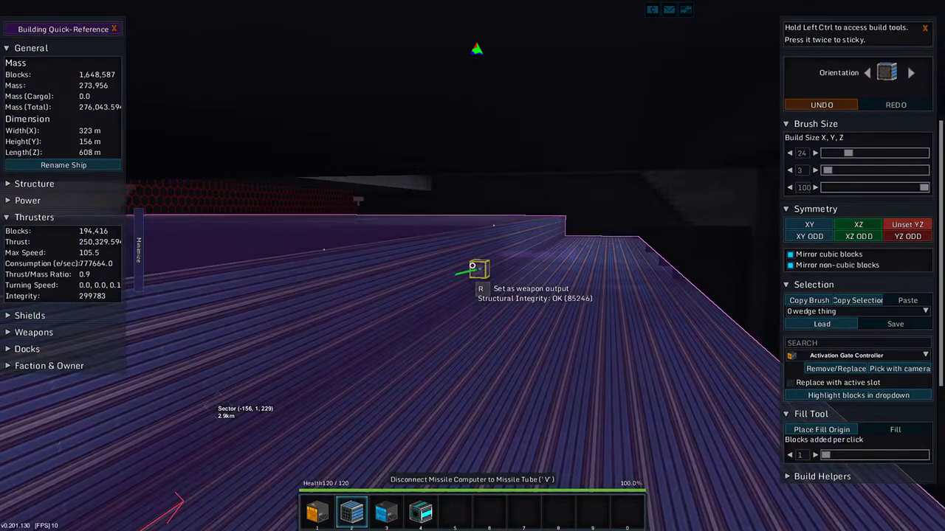
key(k)
key(k)
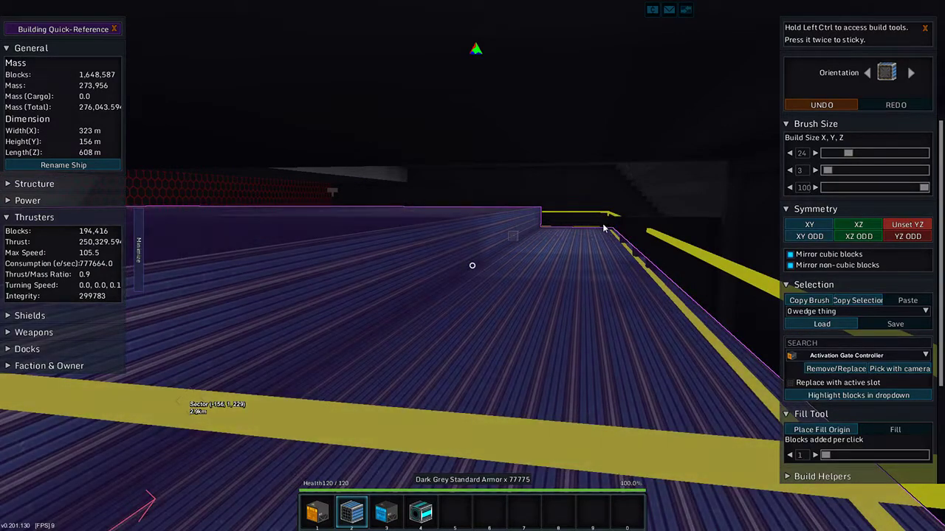
- Add two more damage beam module slabs to the hull, checking the weapons list
click(603, 229)
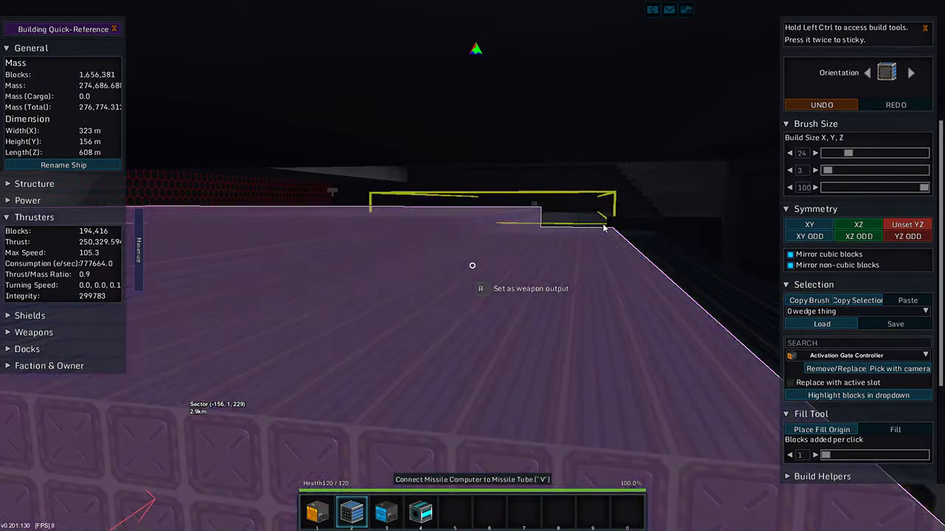
key(v)
key(ctrl)
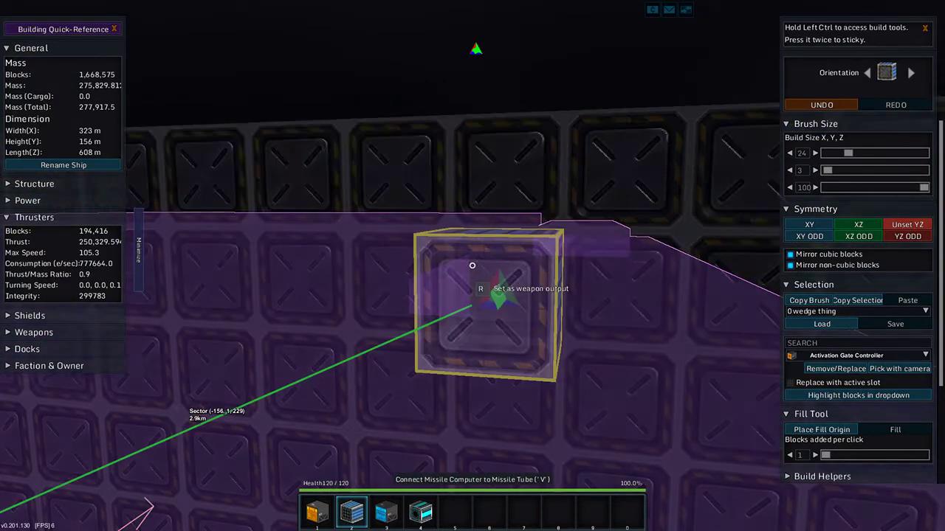
key(k)
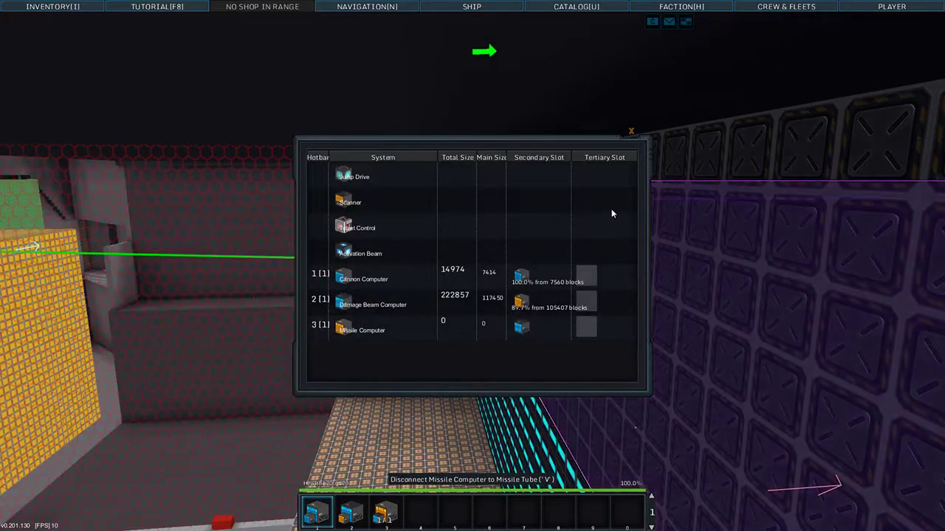
key(k)
click(473, 265)
key(k)
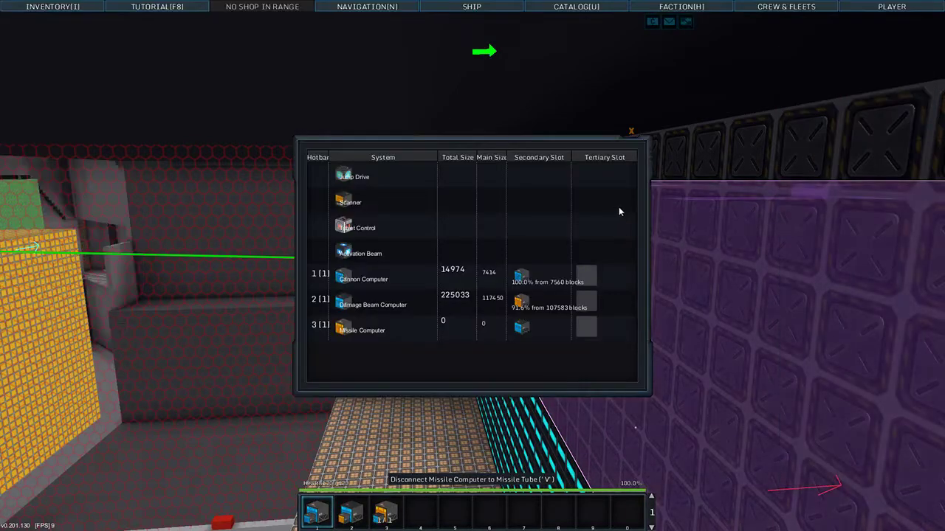
key(k)
key(k)
key(k)
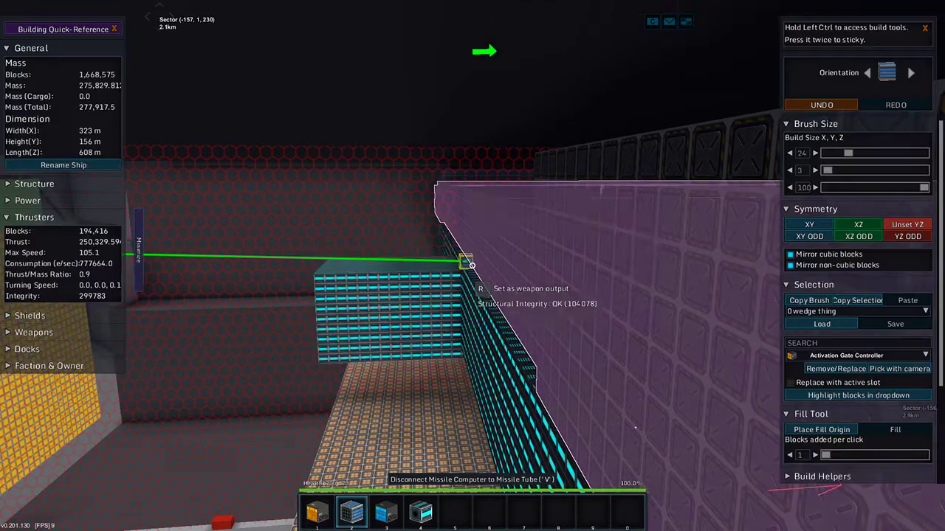
- Confirm the Damage Beam Computer at 233,321 blocks, then open the blueprint catalog
key(a)
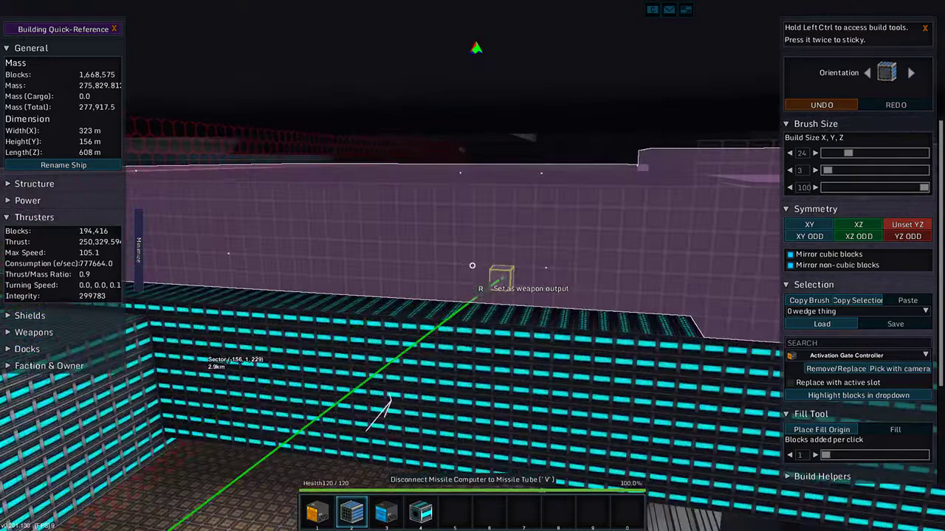
key(k)
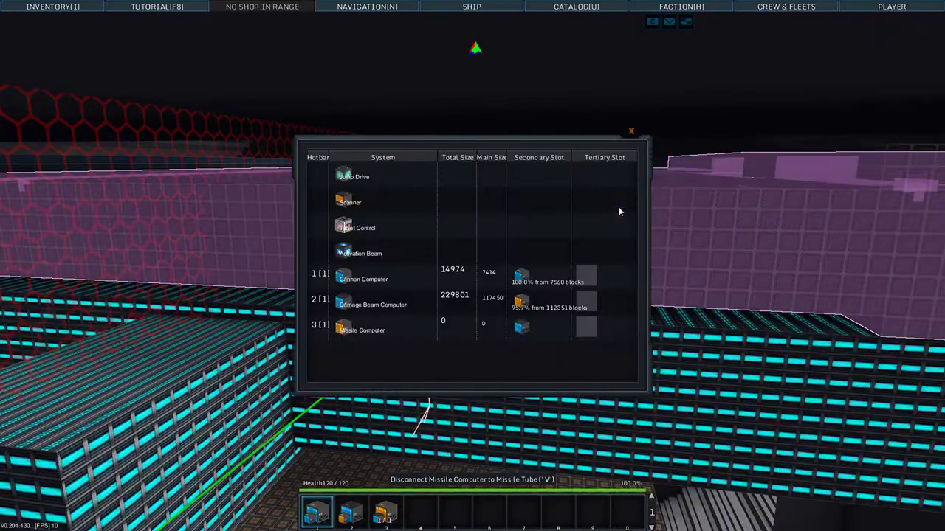
key(k)
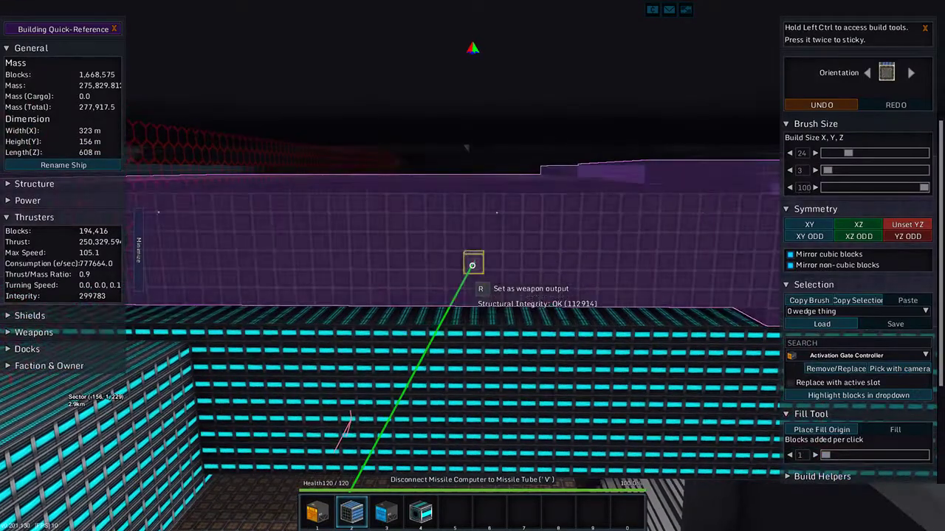
key(k)
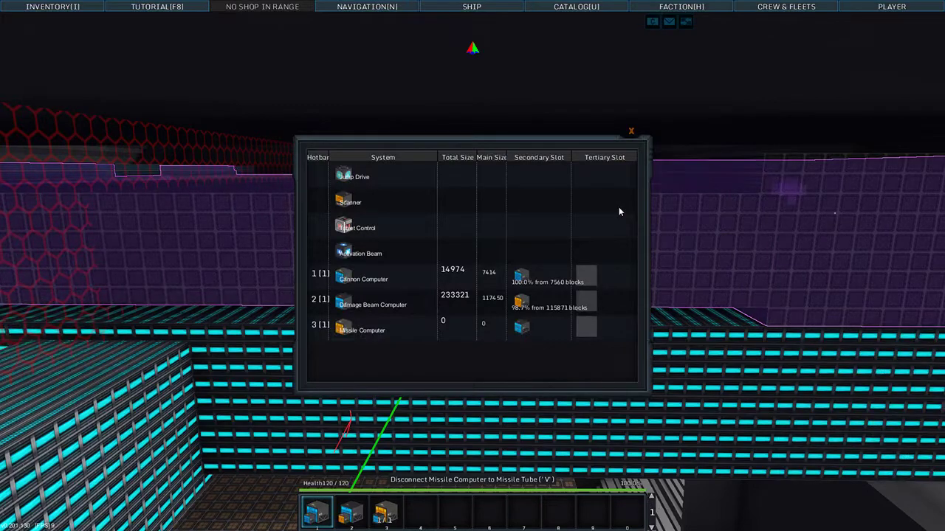
key(k)
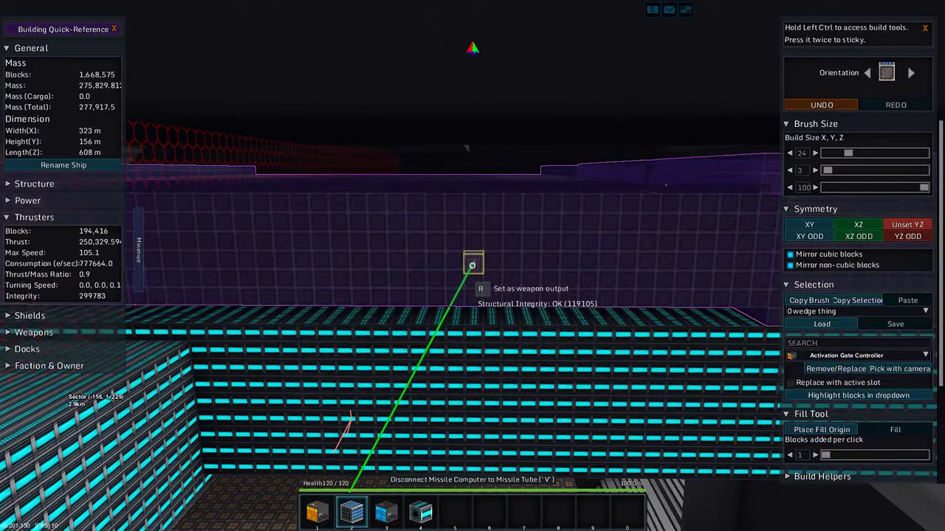
key(a)
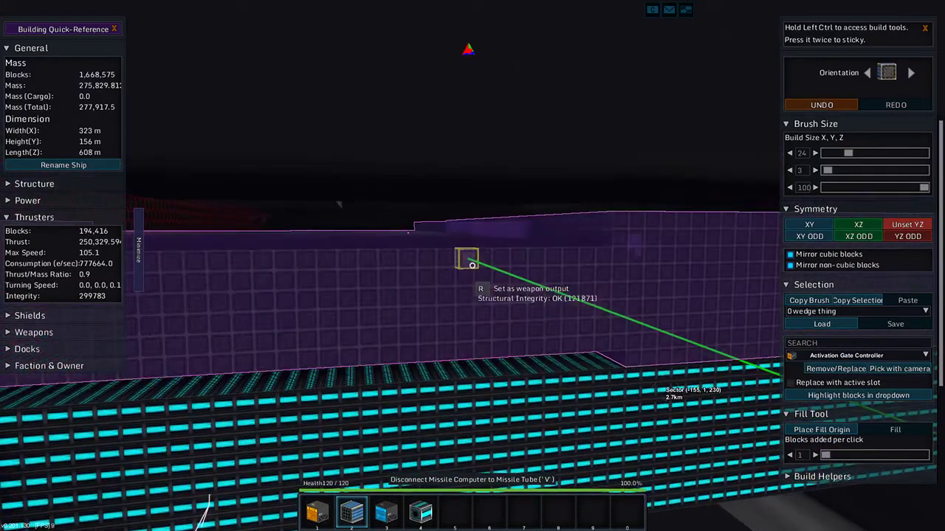
key(k)
key(k)
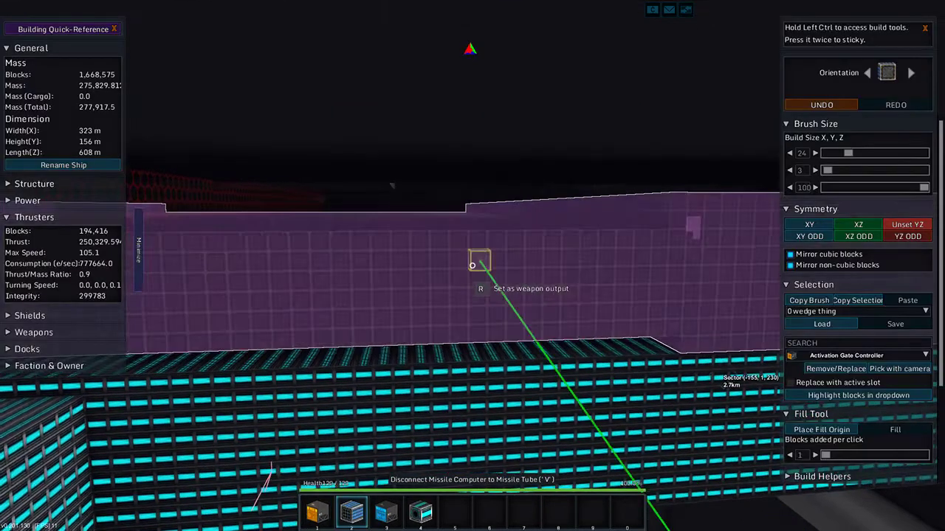
key(u)
- Save the dreadnought as a blueprint and switch to flight mode
click(458, 187)
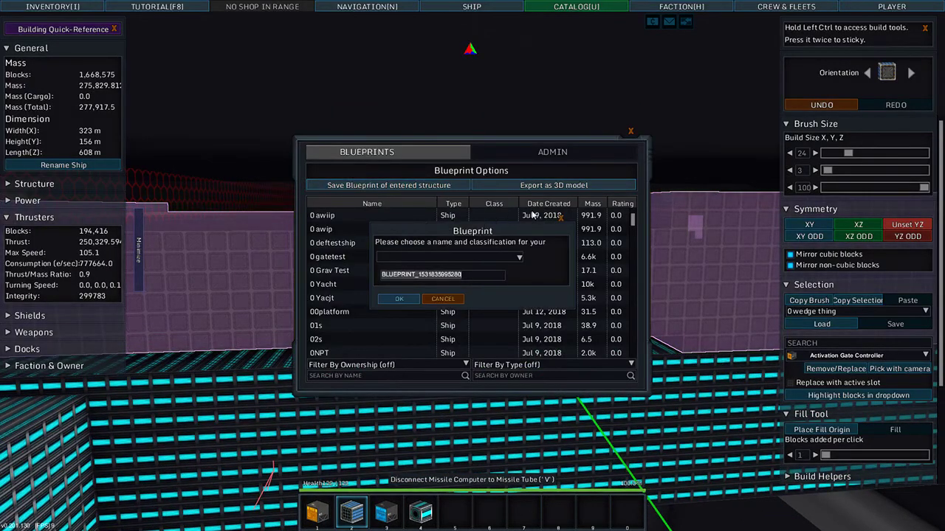
text(1 Dred)
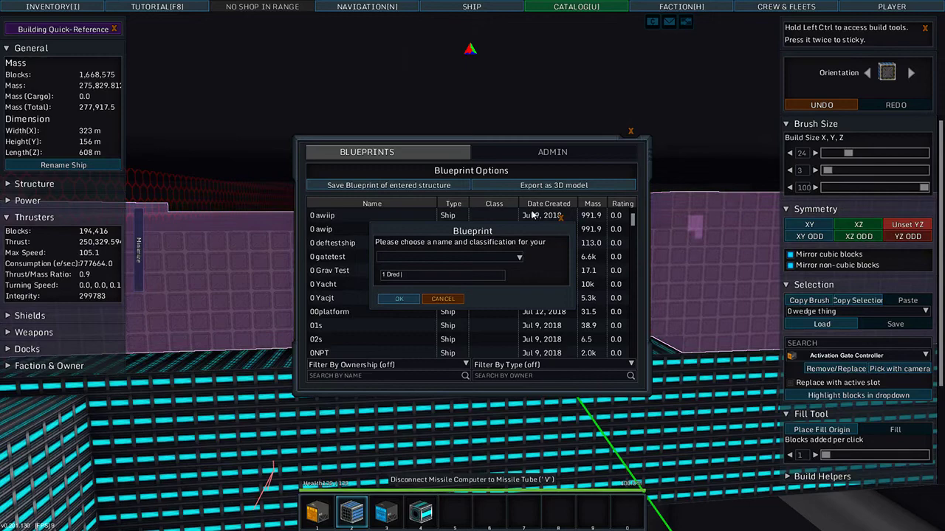
text( 4)
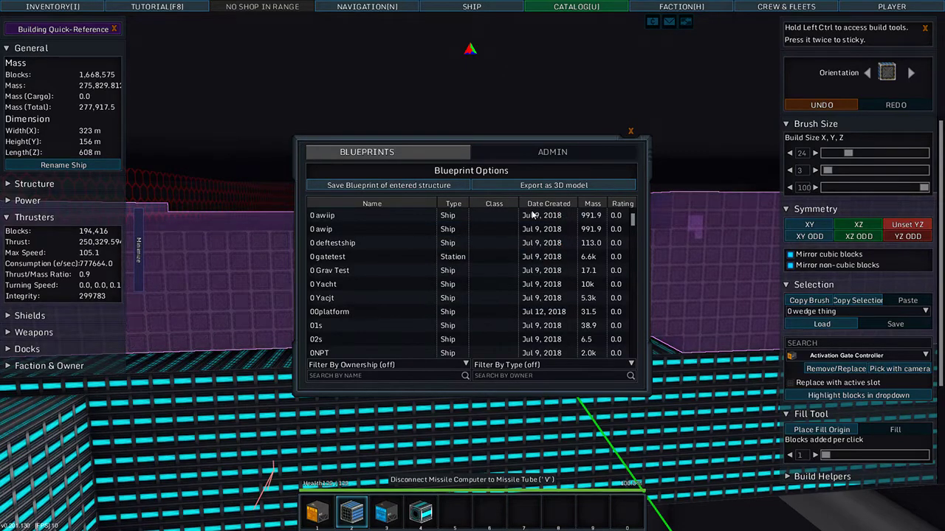
key(Escape)
key(space)
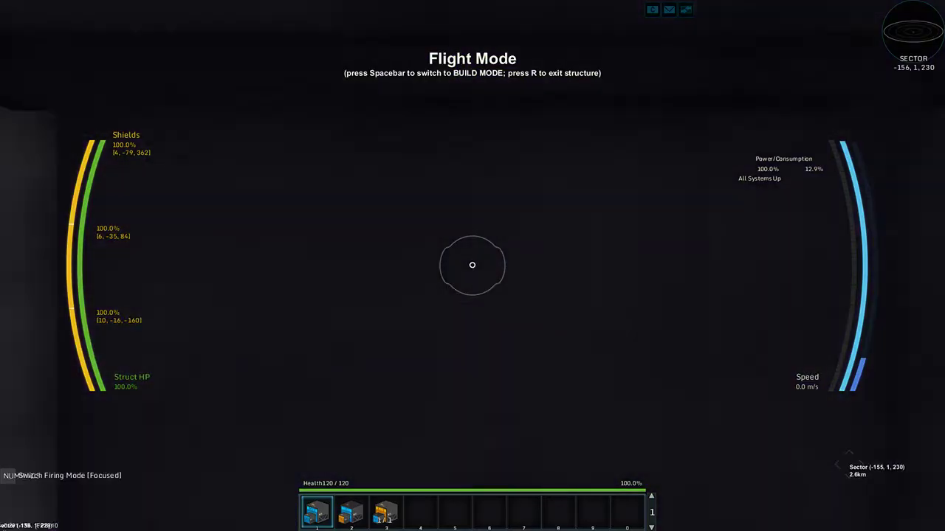
- Test-fire the damage beam from hotbar slot 2, then bring up the galaxy map
key(2)
click(472, 265)
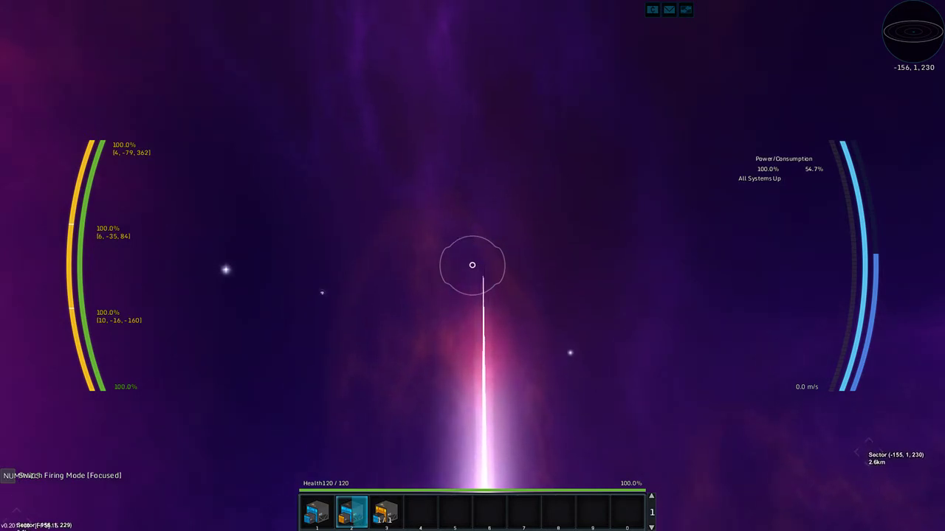
key(m)
scroll(462, 278, down, 2)
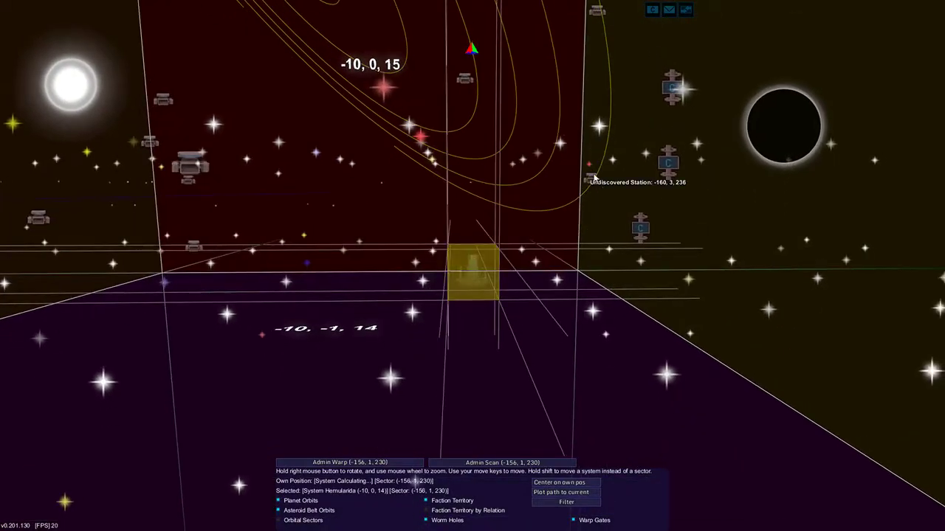
- Warp to sector -160, 3, 236 and target the Pirates station in navigation
click(594, 177)
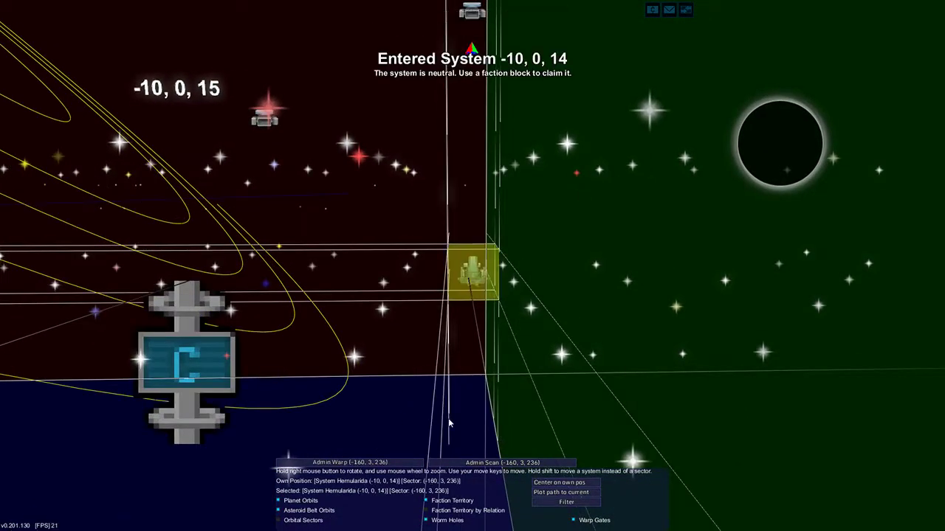
key(m)
key(n)
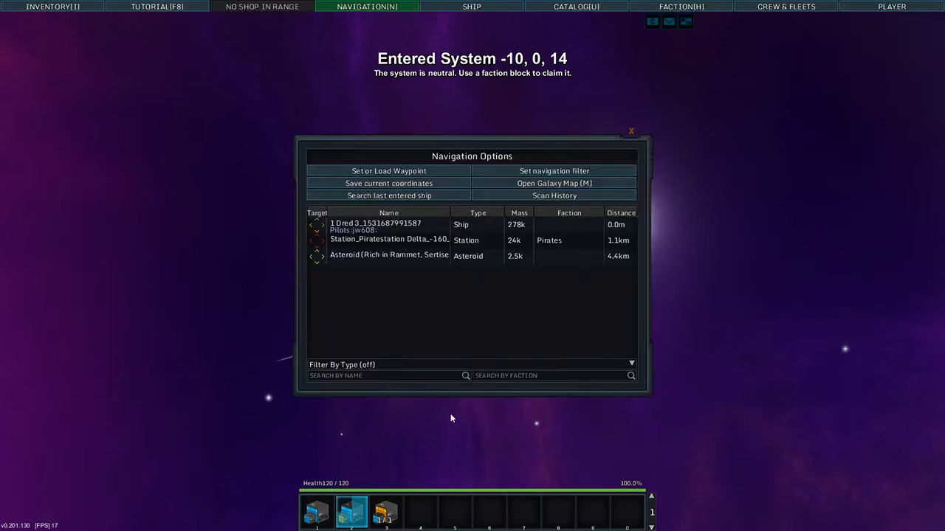
click(358, 241)
key(n)
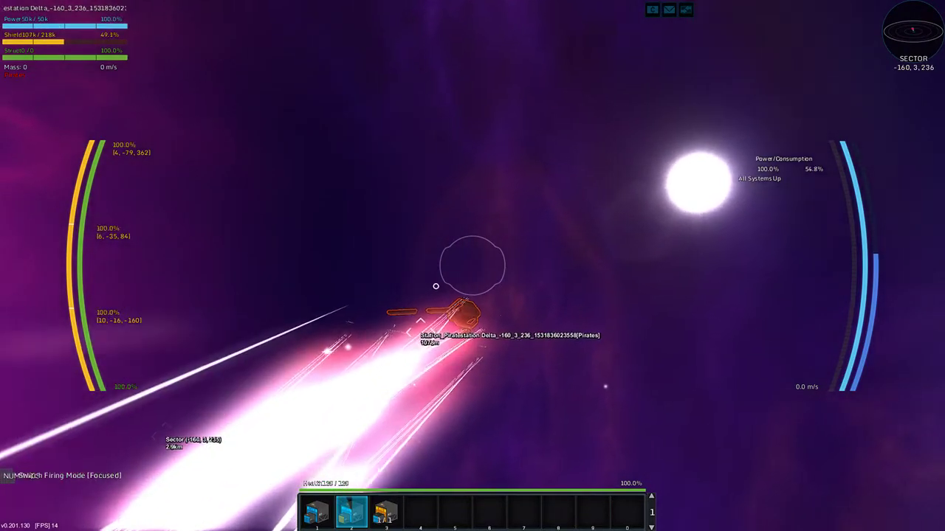
- Fire the damage beams at the pirate station while accelerating toward it
key(space)
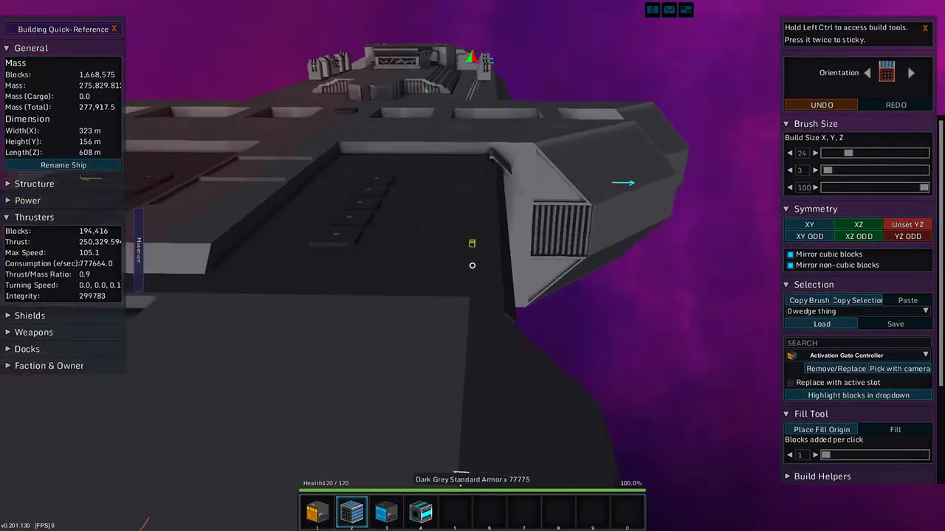
key(space)
key(c)
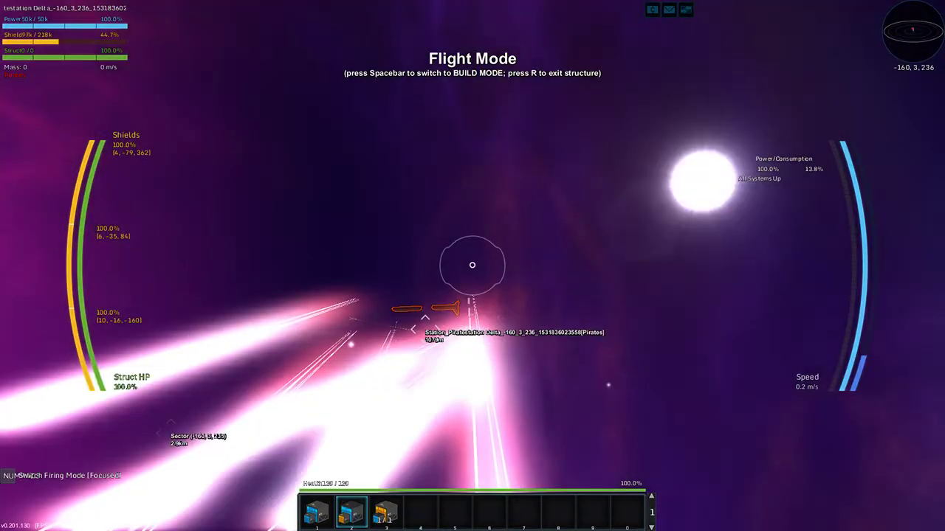
key(w)
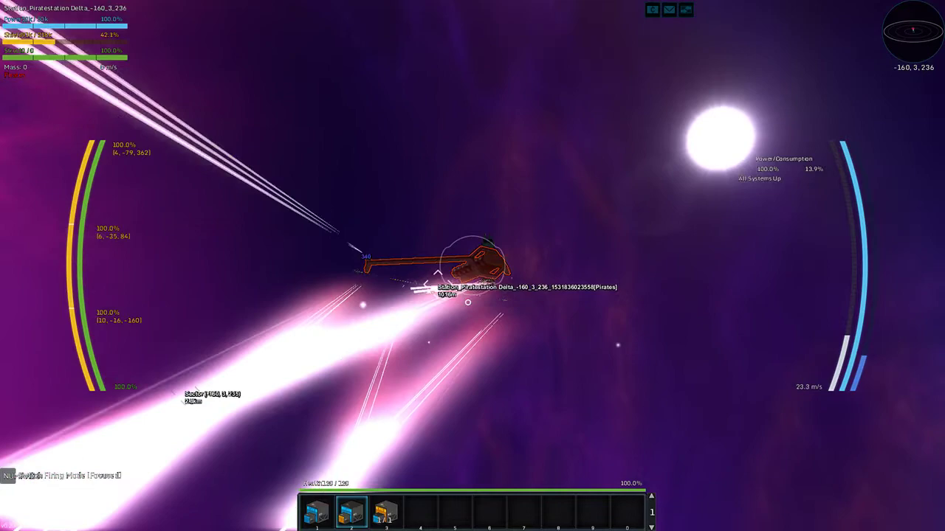
key(w)
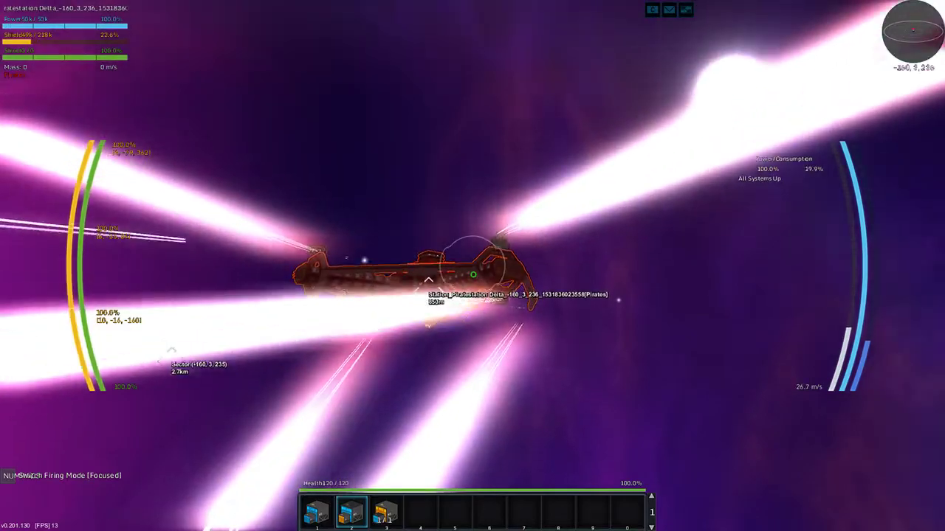
- Expand the docks section in build mode, then return to flight to keep attacking
key(space)
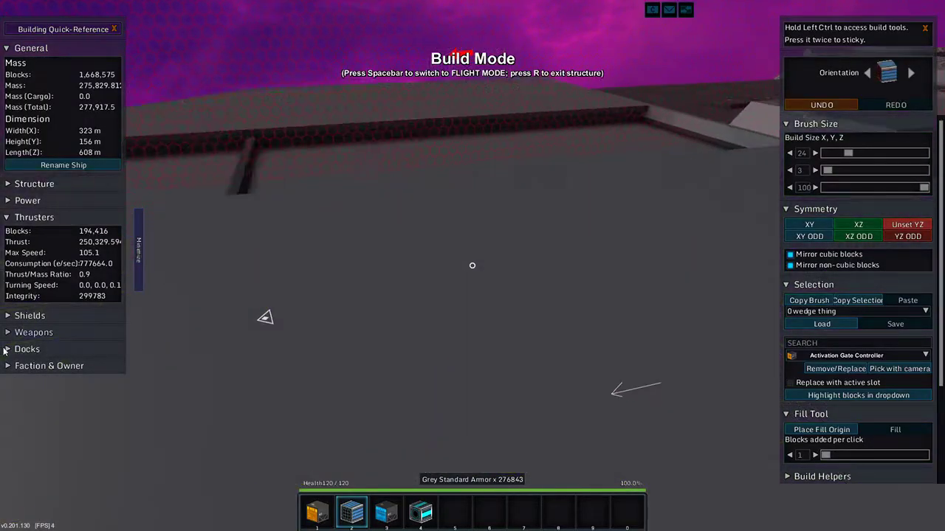
click(6, 349)
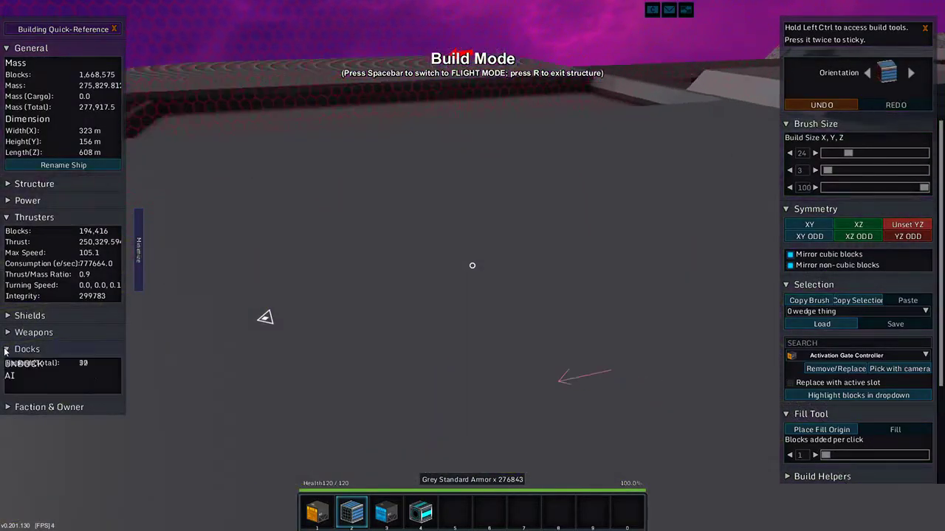
key(space)
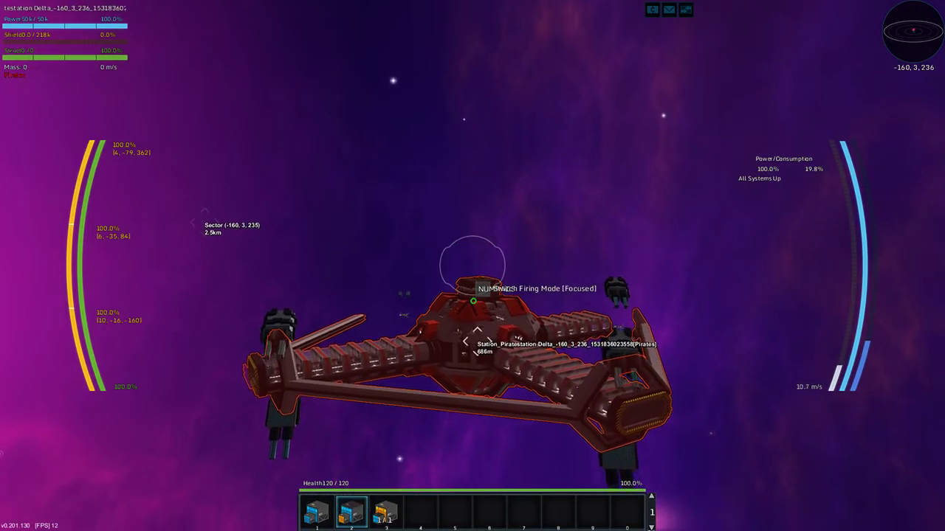
- Fire damage beam volleys into the pirate station while closing to about 635 m
click(472, 295)
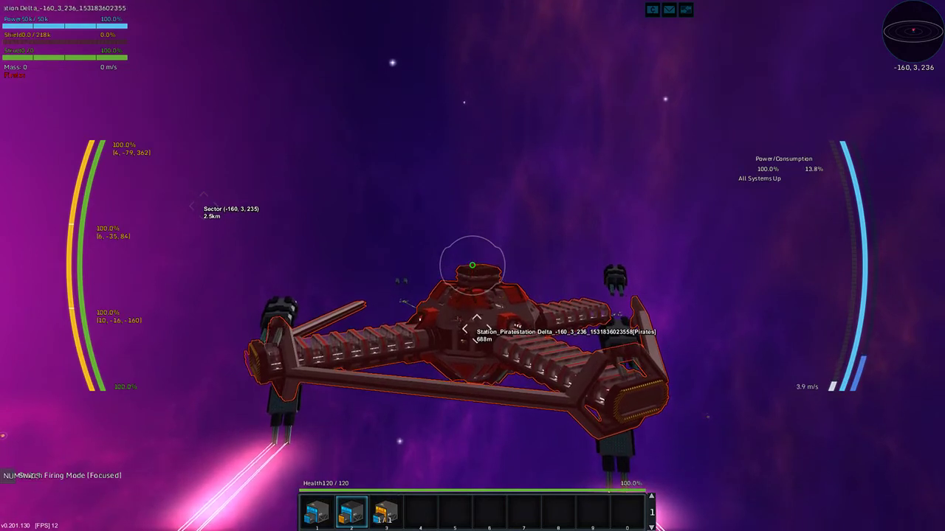
click(472, 279)
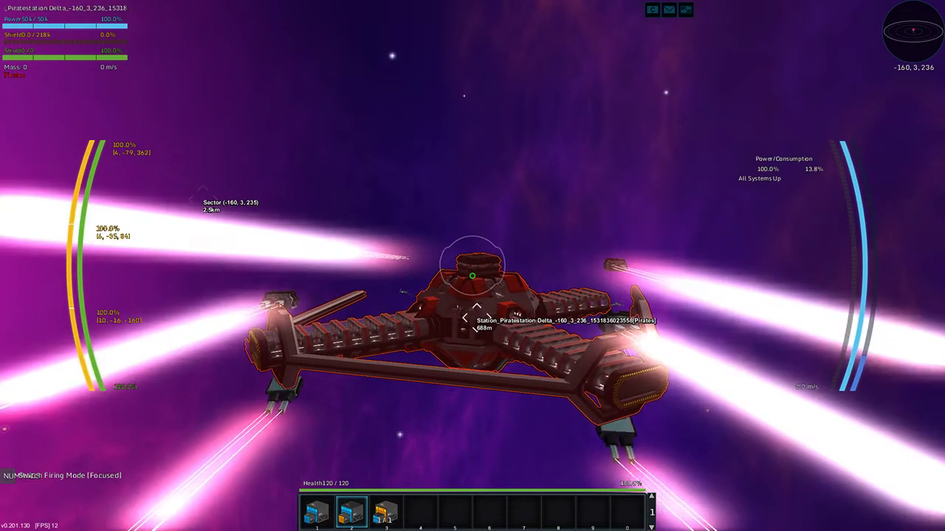
key(space)
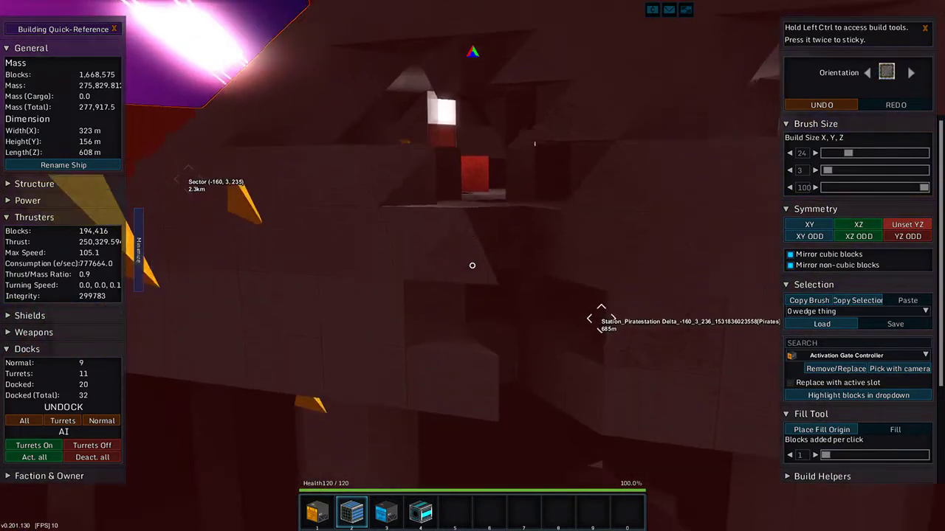
key(space)
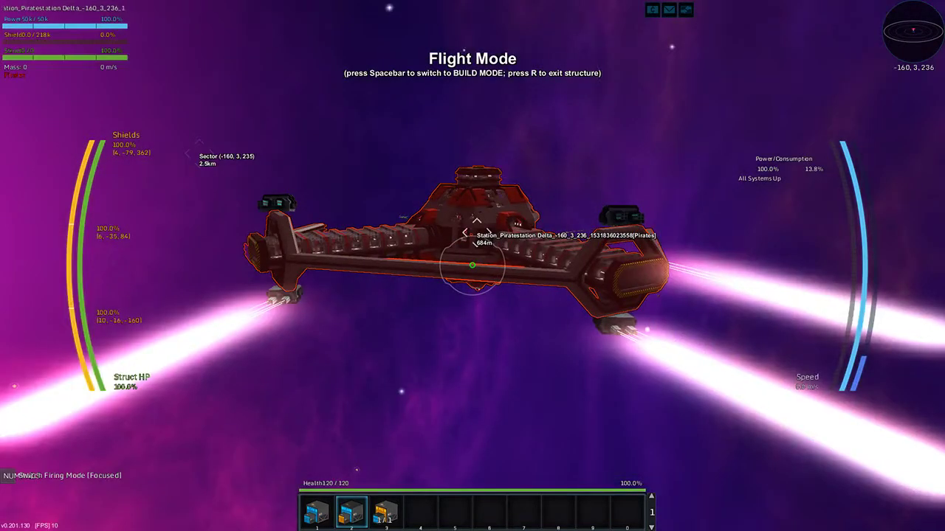
key(w)
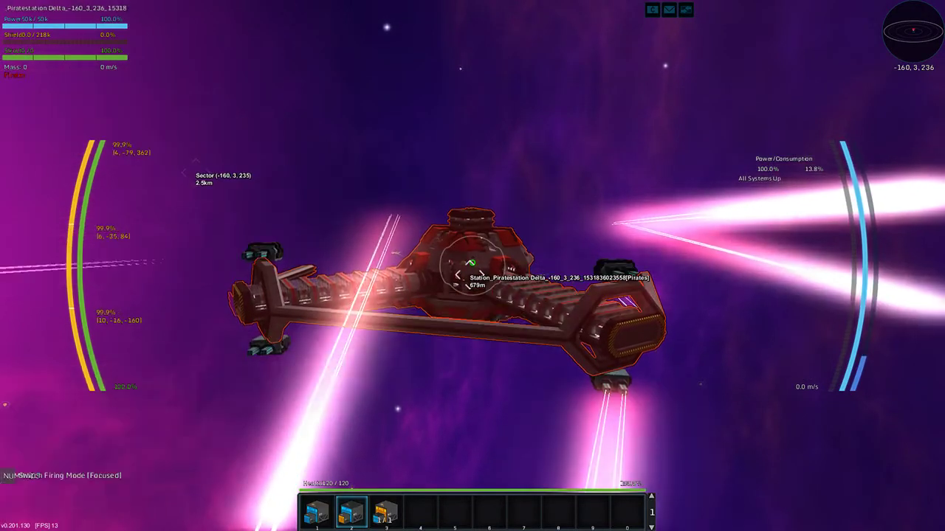
click(471, 265)
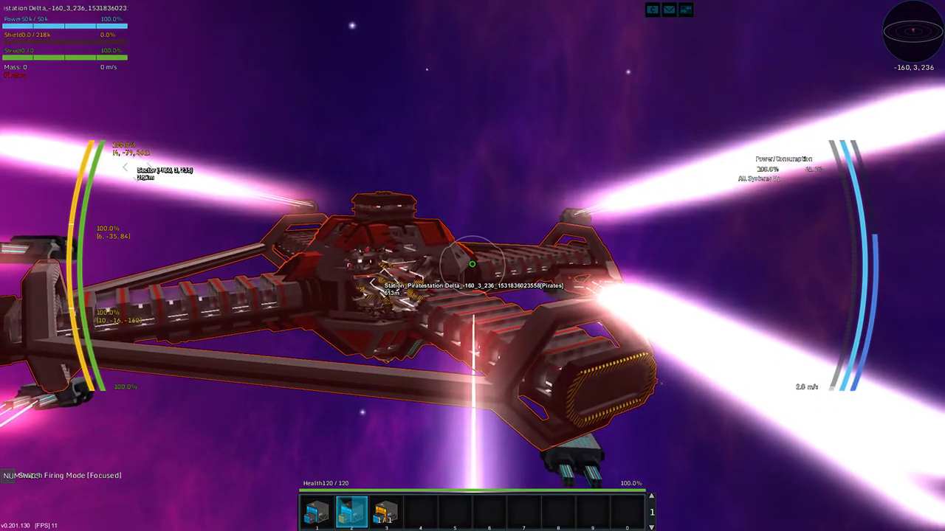
key(s)
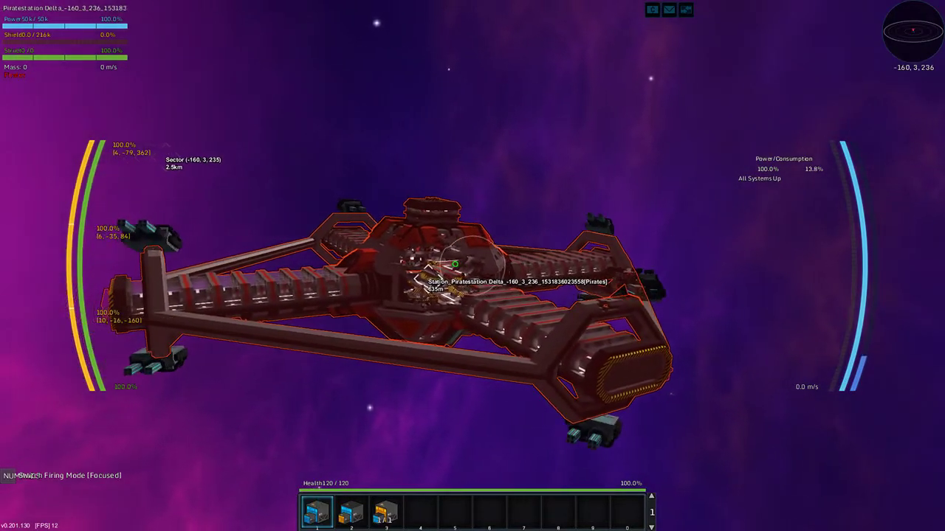
- Fly the build camera out through the hull to view the station's core opening, then resume flight
key(space)
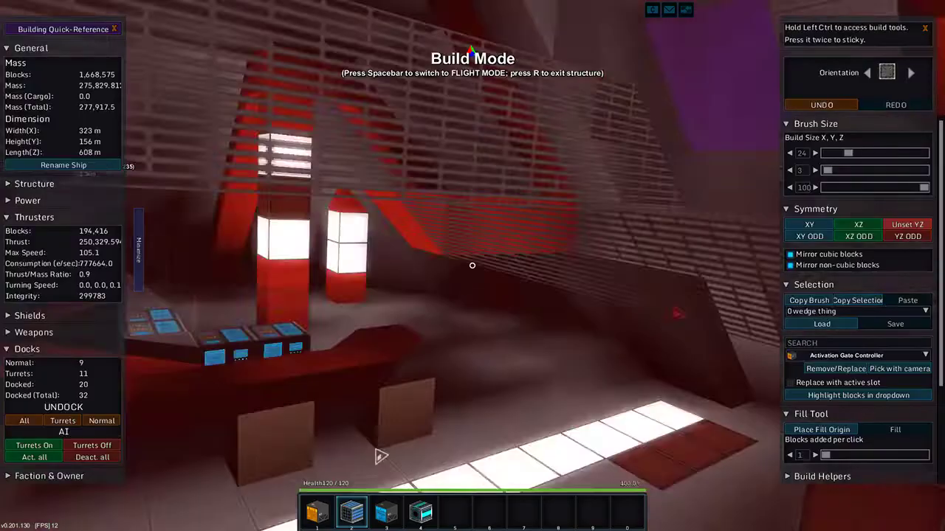
key(w)
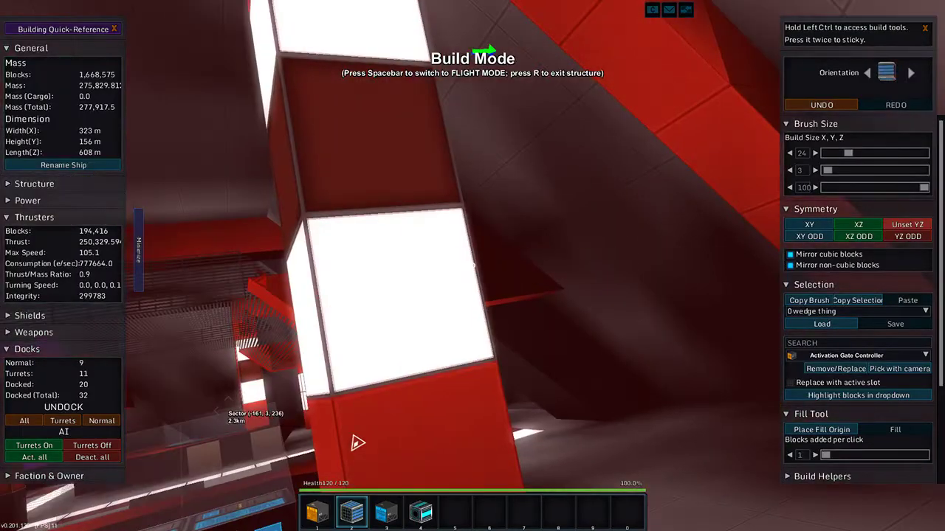
key(w)
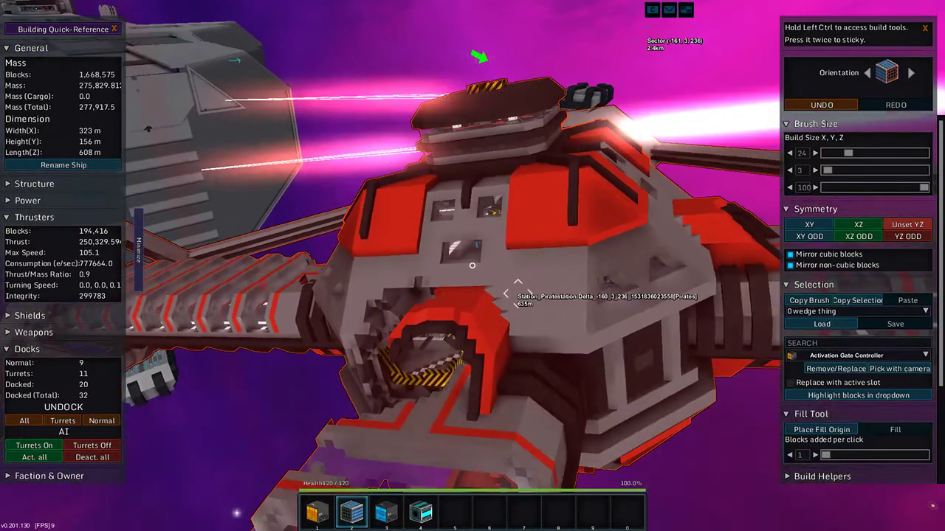
key(w)
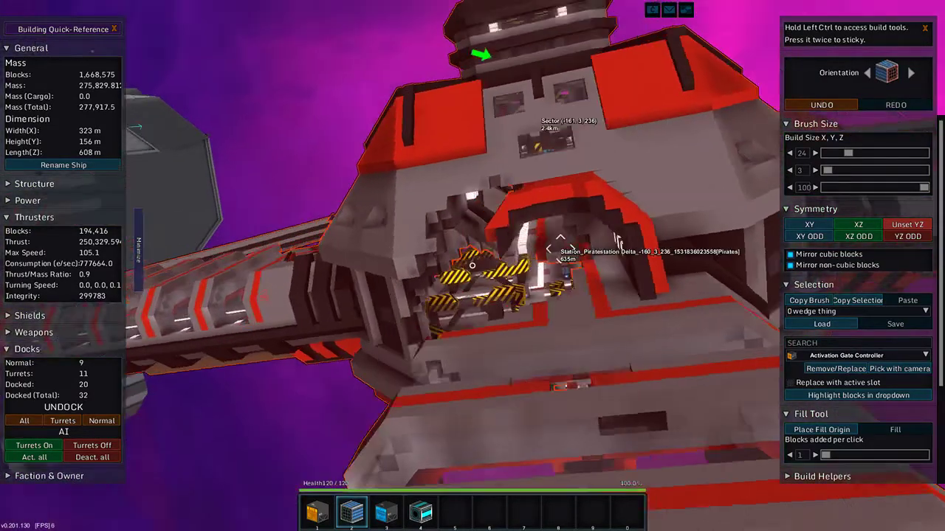
key(s)
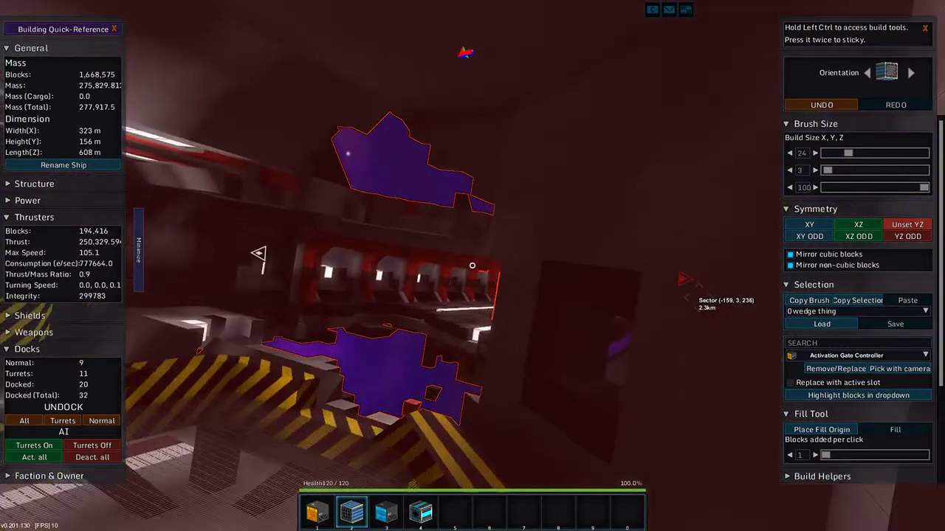
key(space)
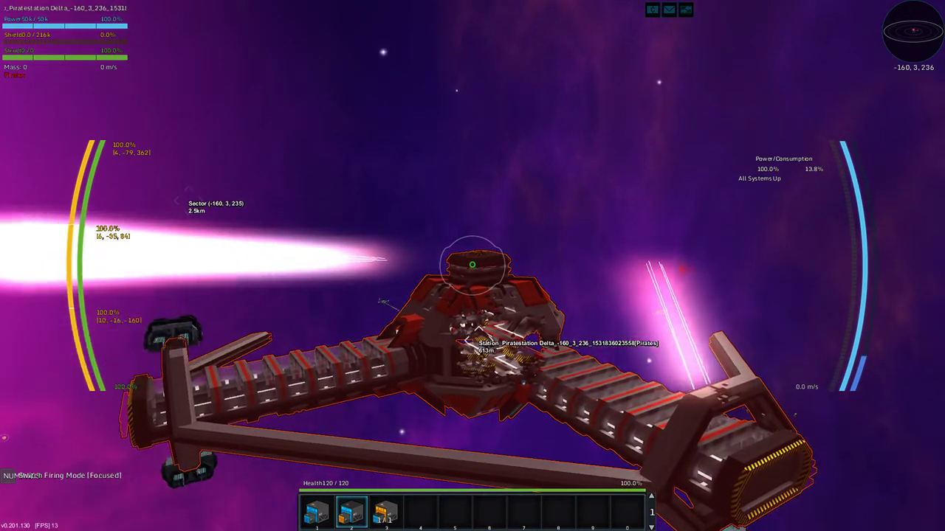
- Thrust toward the station firing beams until it decays to an 86-mass wreck, cycling hotbar slots 1 and 2
click(472, 265)
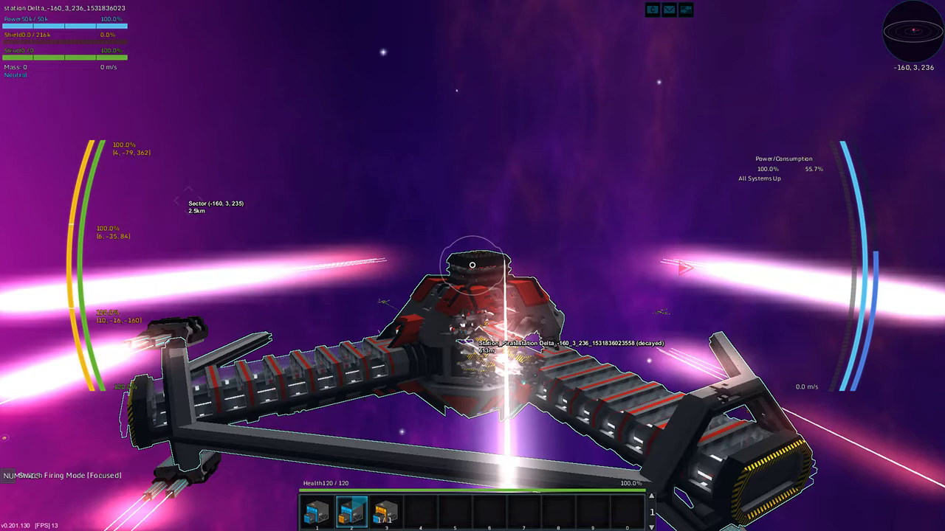
key(w)
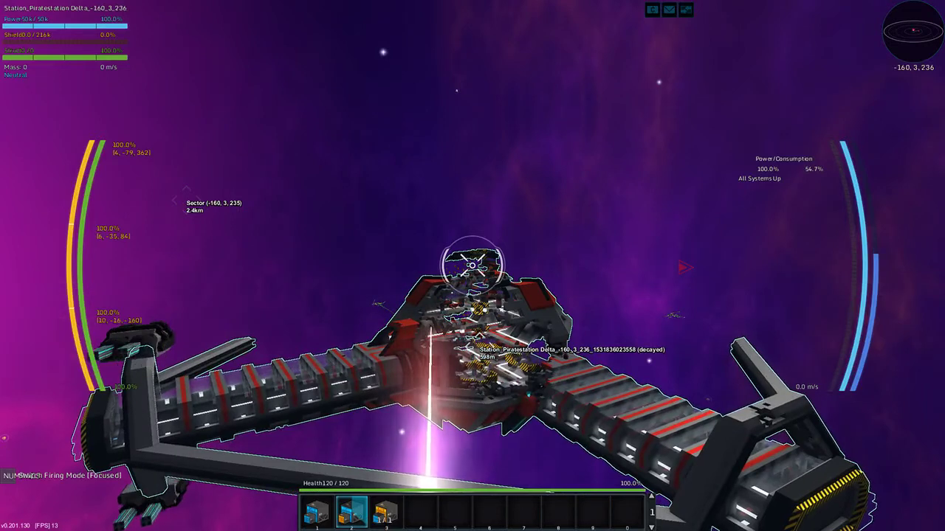
click(473, 262)
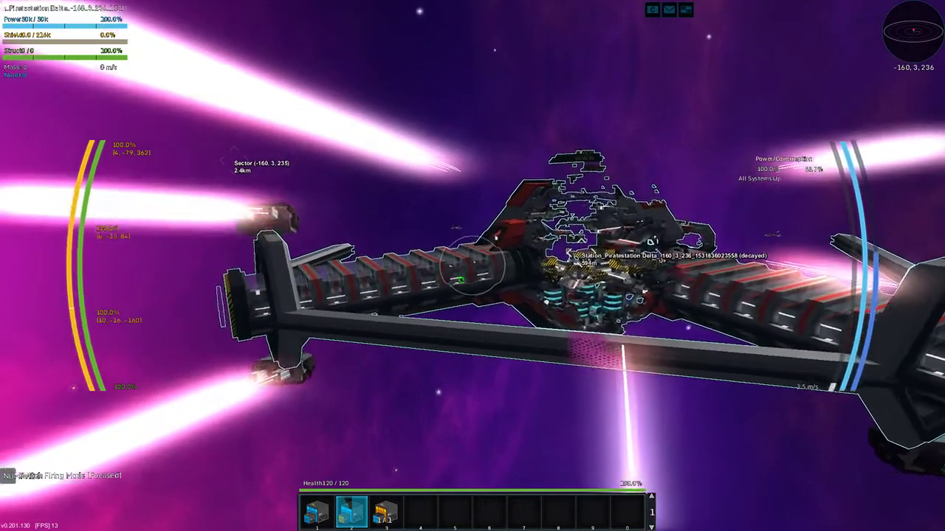
key(w)
key(w)
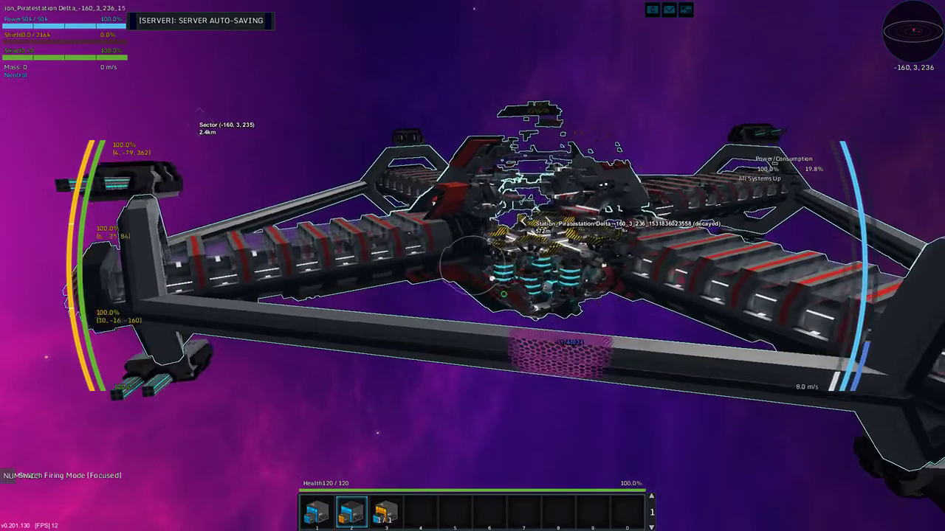
click(473, 266)
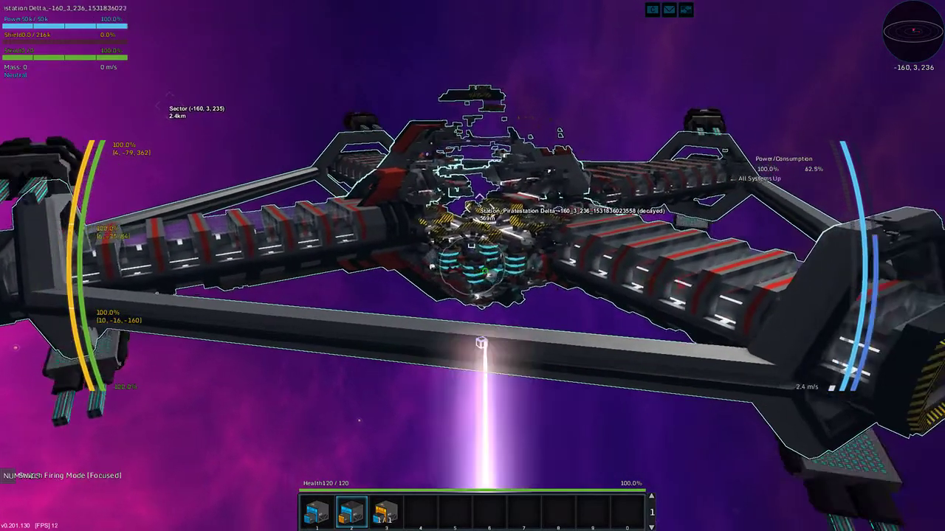
click(473, 266)
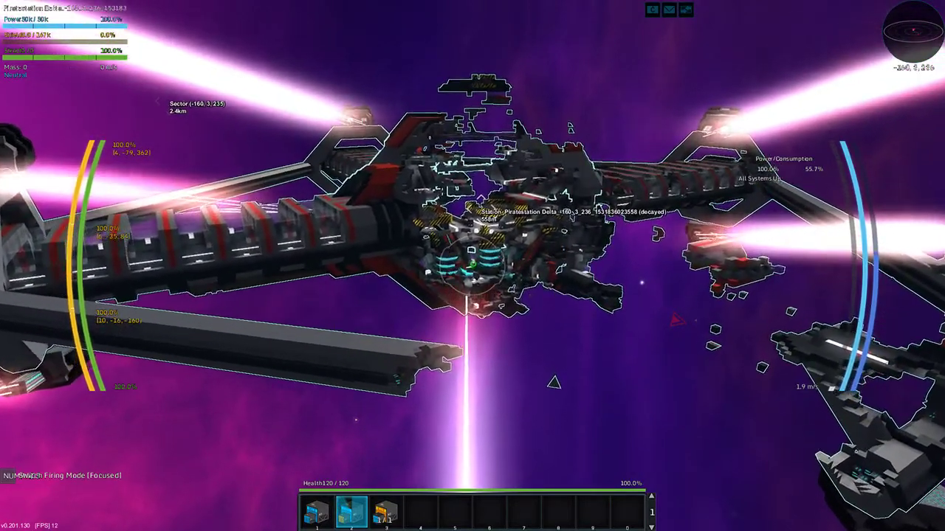
key(1)
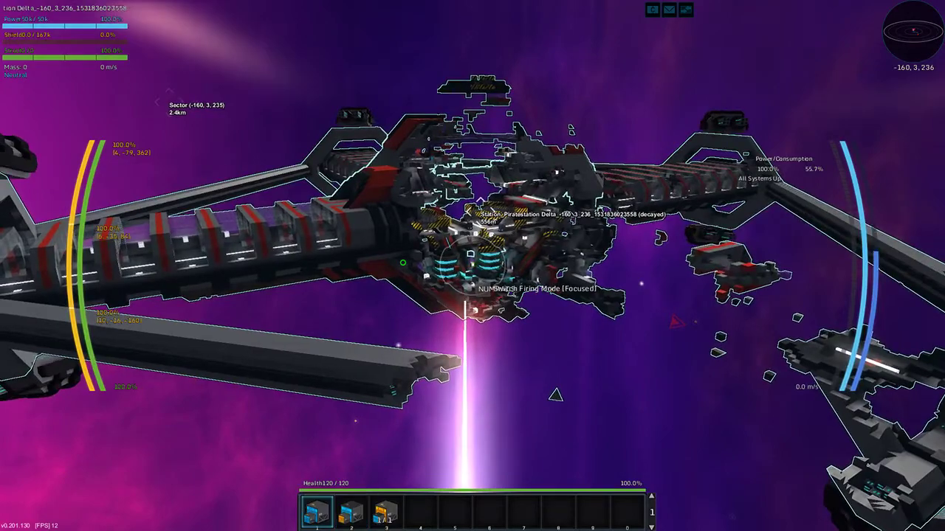
key(2)
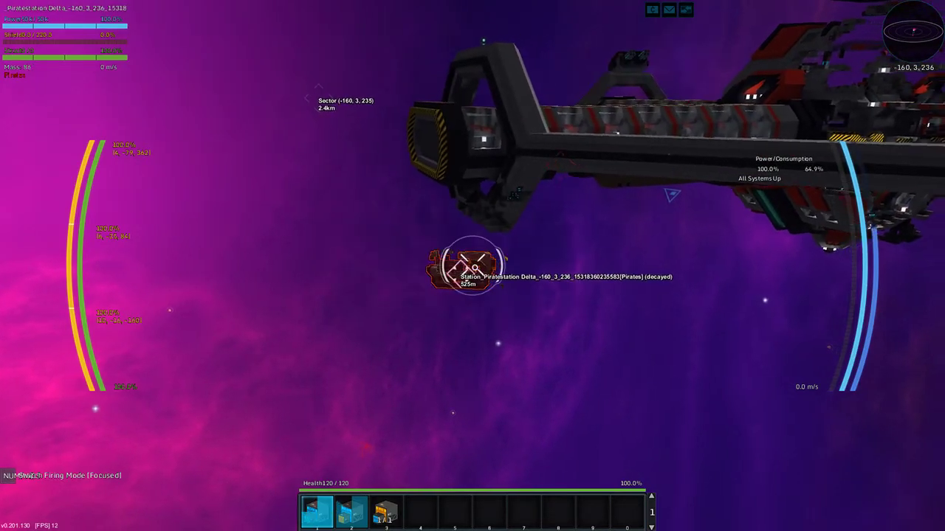
- Hit the detached chunk with cannons and the slot-2 Damage Beam, cutting its mass to 53, then select slot 1
click(453, 295)
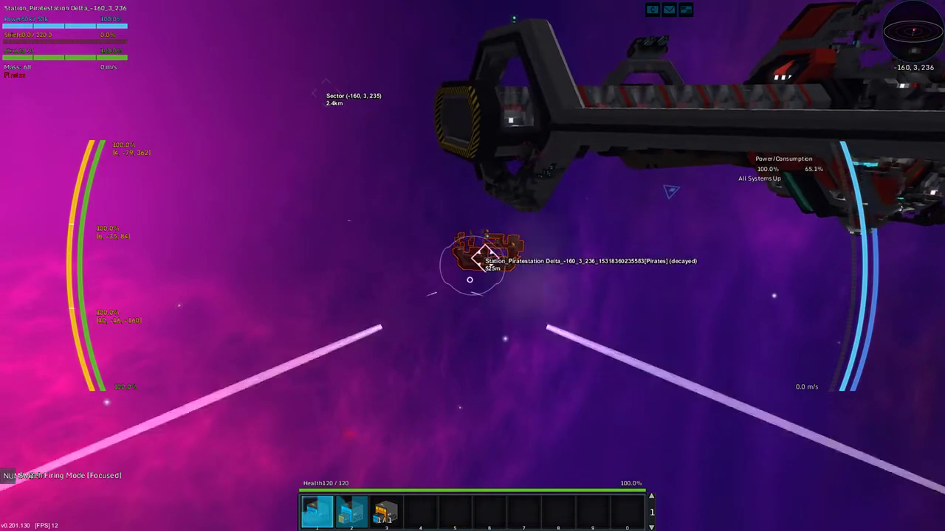
click(469, 266)
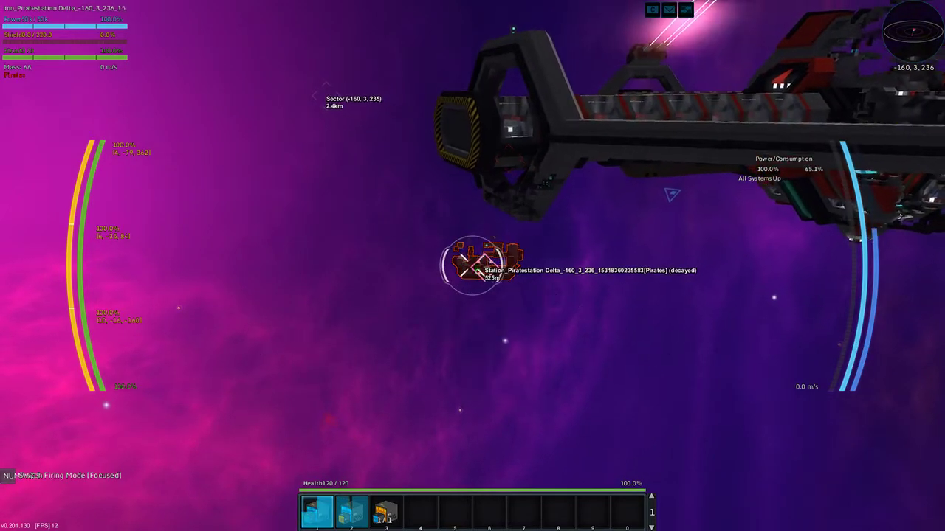
click(467, 251)
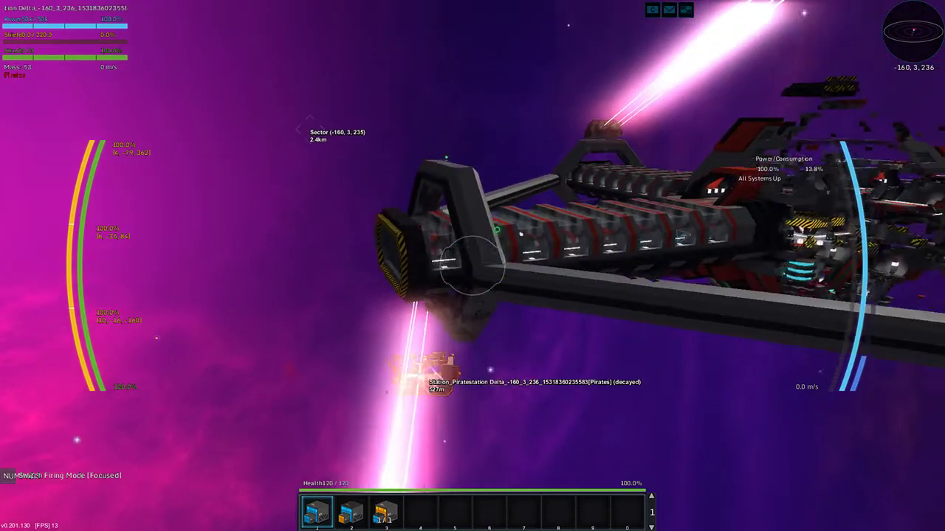
key(2)
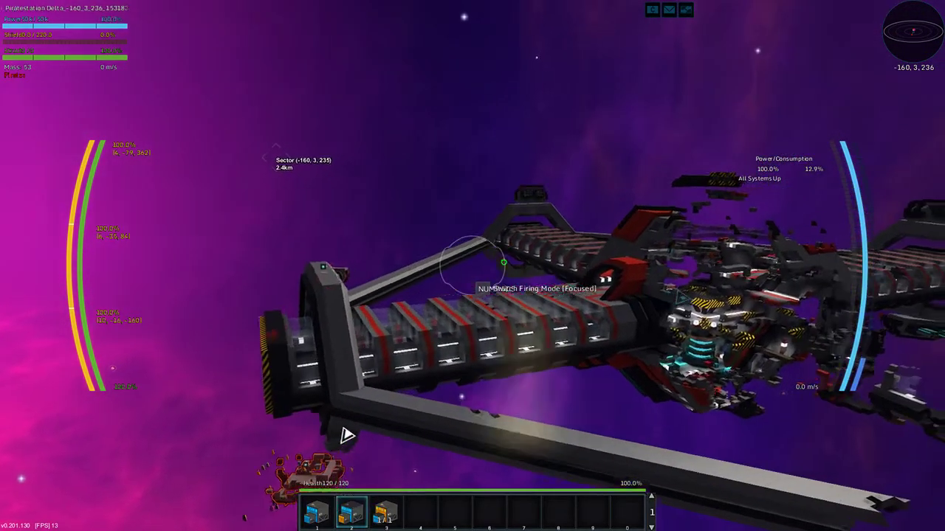
click(472, 262)
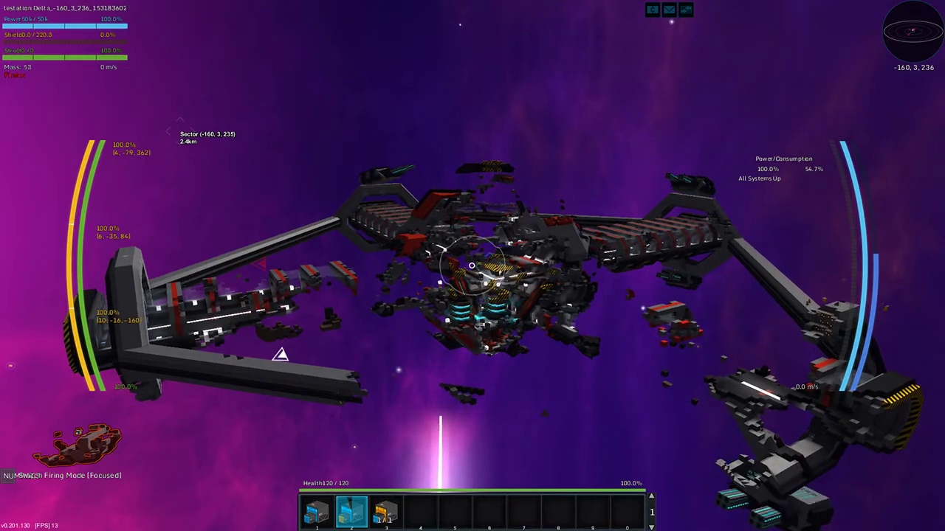
key(1)
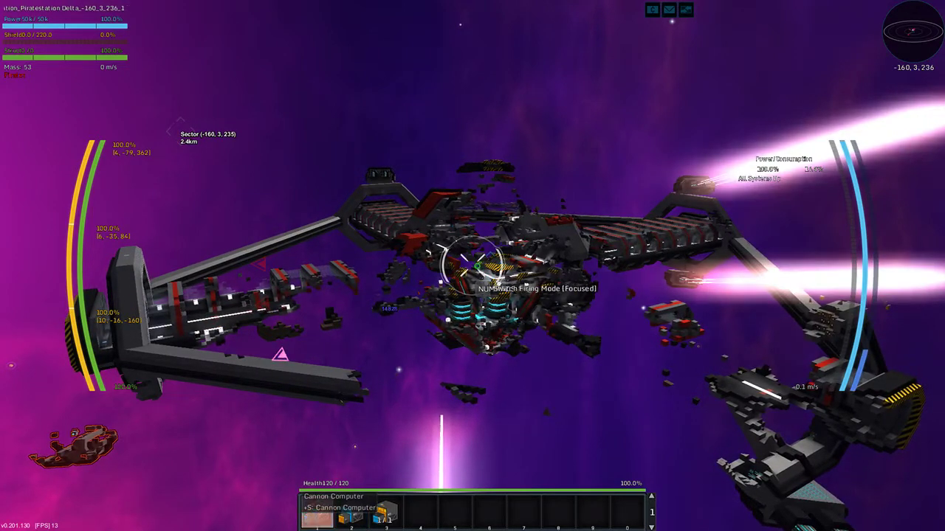